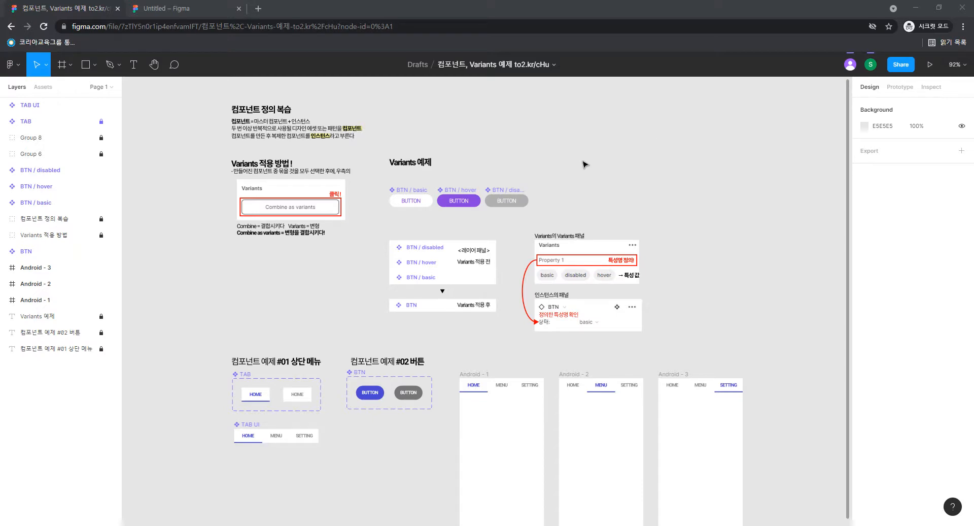
# - Review the notes on component definition, how to apply Variants, and the Variants 예제 button examples
pyautogui.hscroll(-5, 553, 155)
pyautogui.scroll(2, 553, 155)
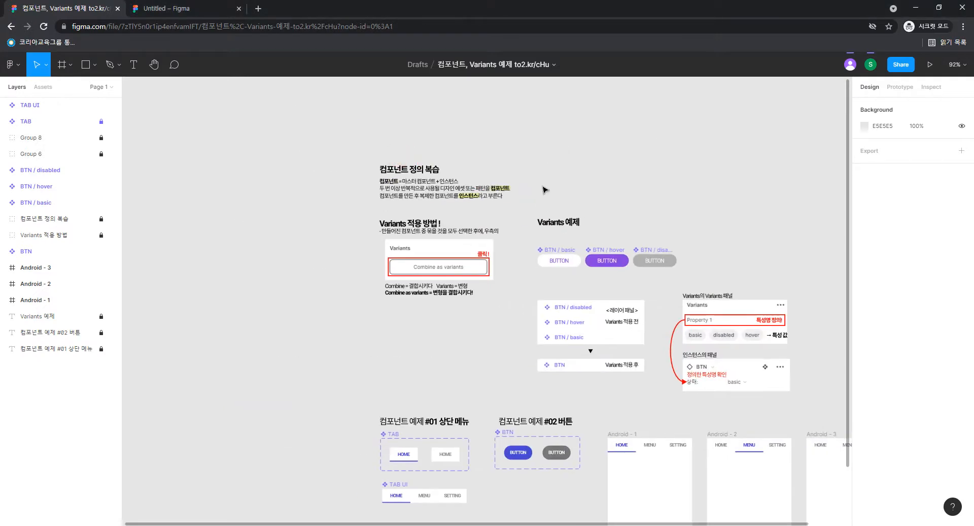
pyautogui.hotkey('ctrl', '+')
pyautogui.moveTo(270, 202); pyautogui.dragTo(425, 399)
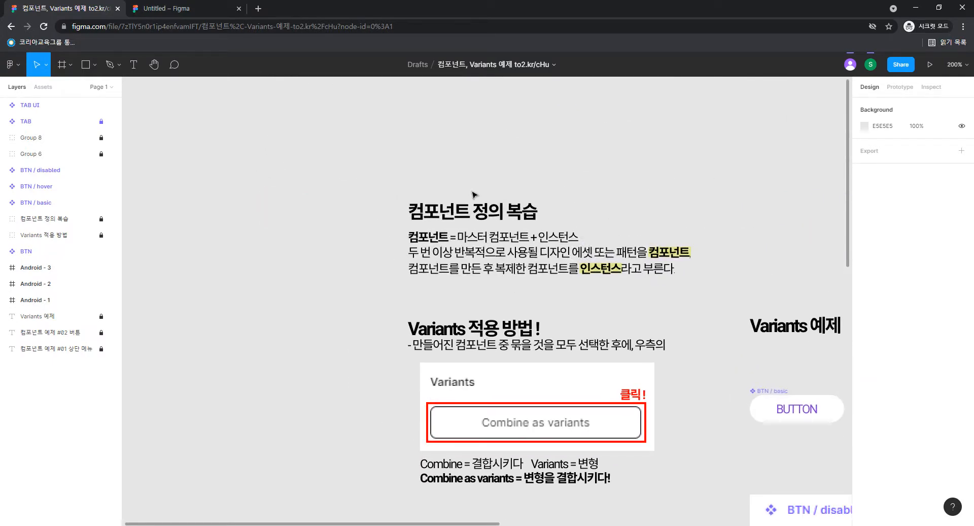
pyautogui.hotkey('ctrl', '+')
pyautogui.moveTo(526, 201); pyautogui.dragTo(426, 274)
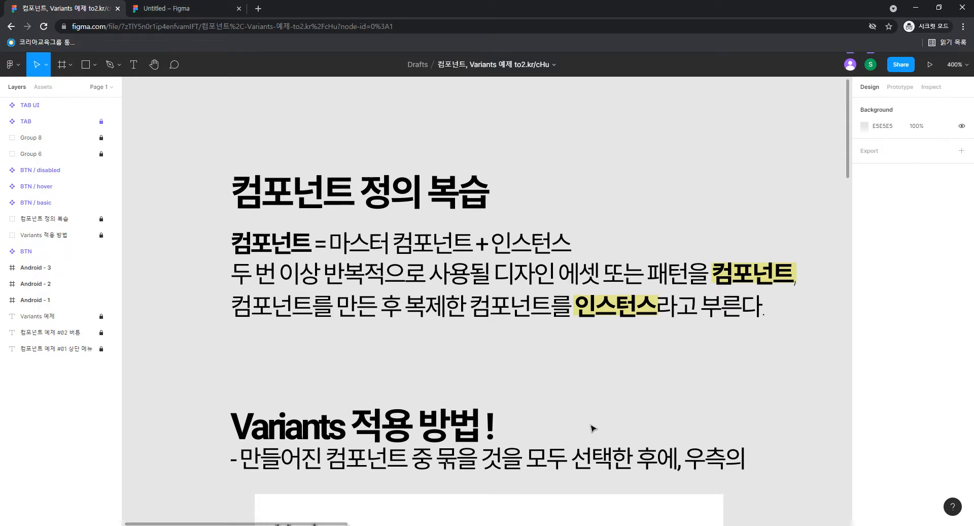
pyautogui.hotkey('ctrl', '-')
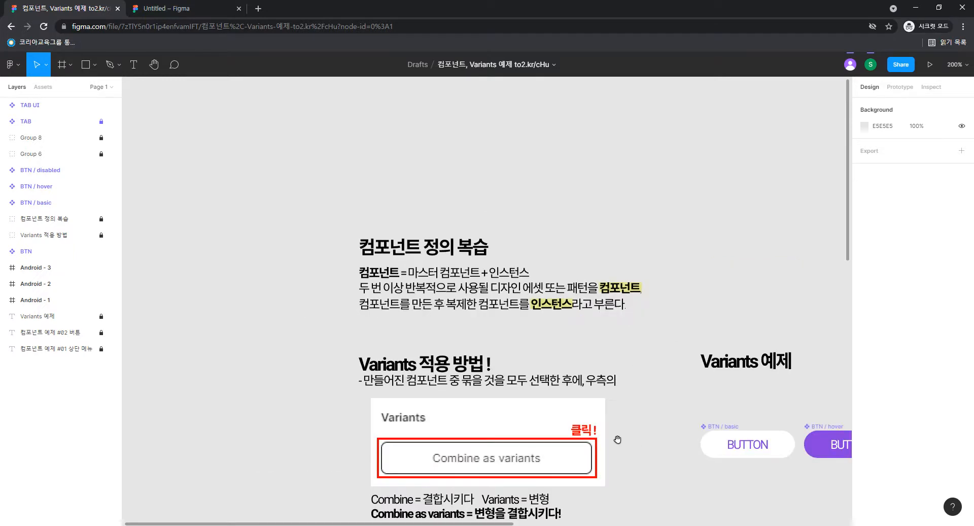
pyautogui.moveTo(575, 457); pyautogui.dragTo(572, 289)
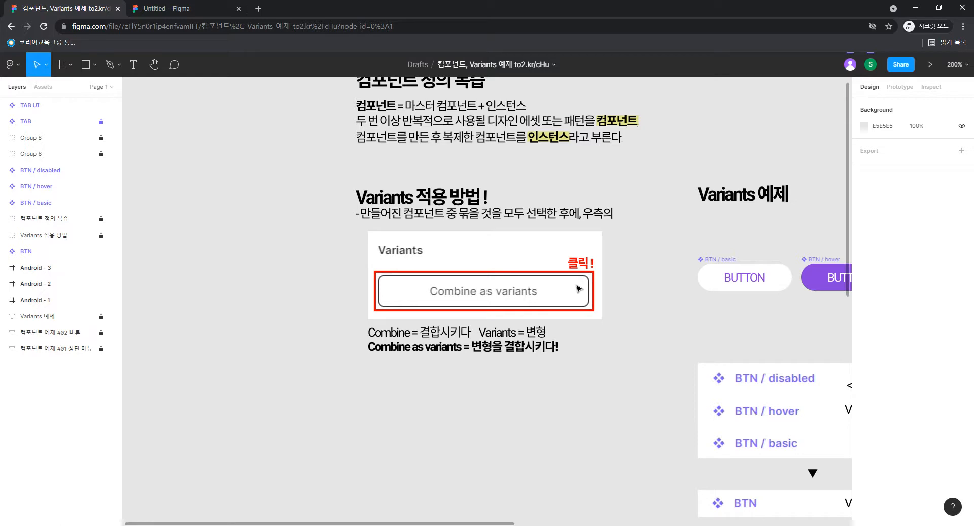
pyautogui.moveTo(553, 295); pyautogui.dragTo(432, 336)
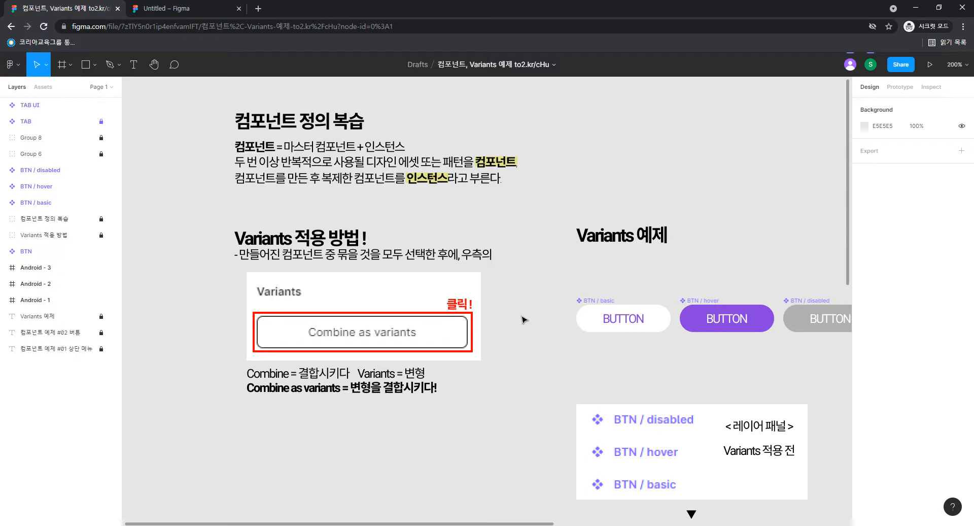
pyautogui.hscroll(3, 703, 355)
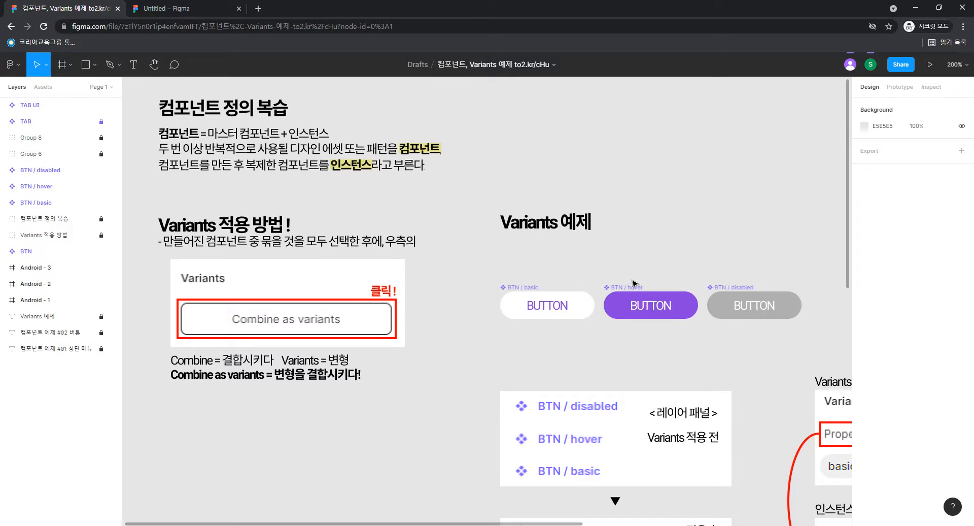
pyautogui.hscroll(2, 696, 349)
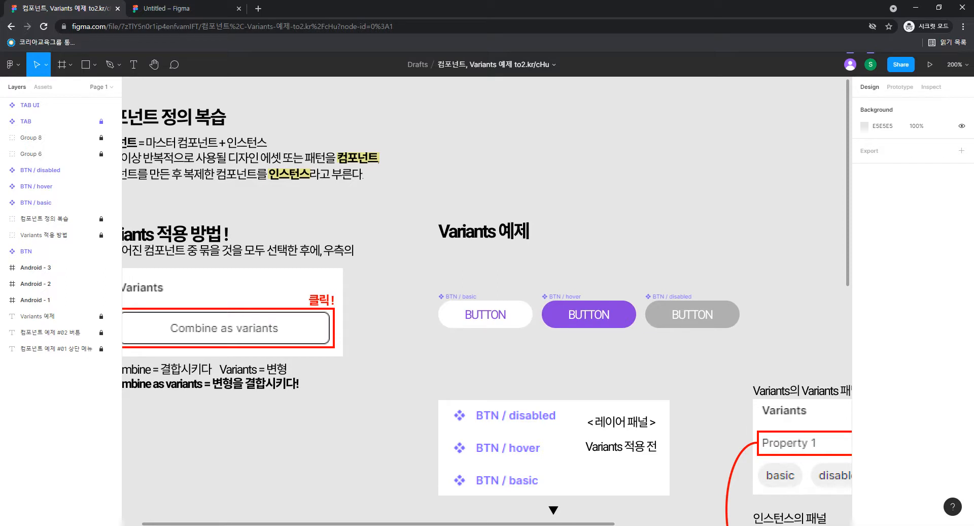
# - Inspect the separate BTN / basic and BTN / disabled components in the Variants 예제 section
pyautogui.click(487, 307)
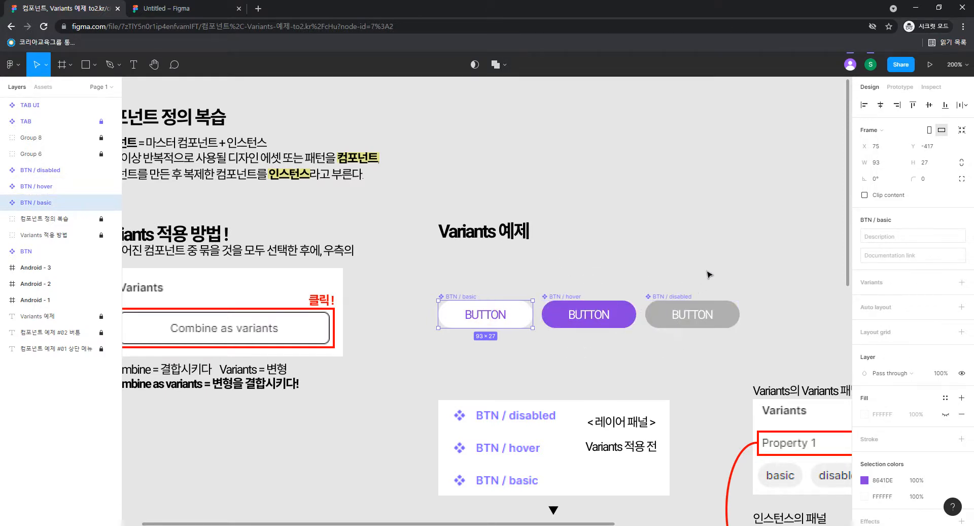
pyautogui.click(717, 256)
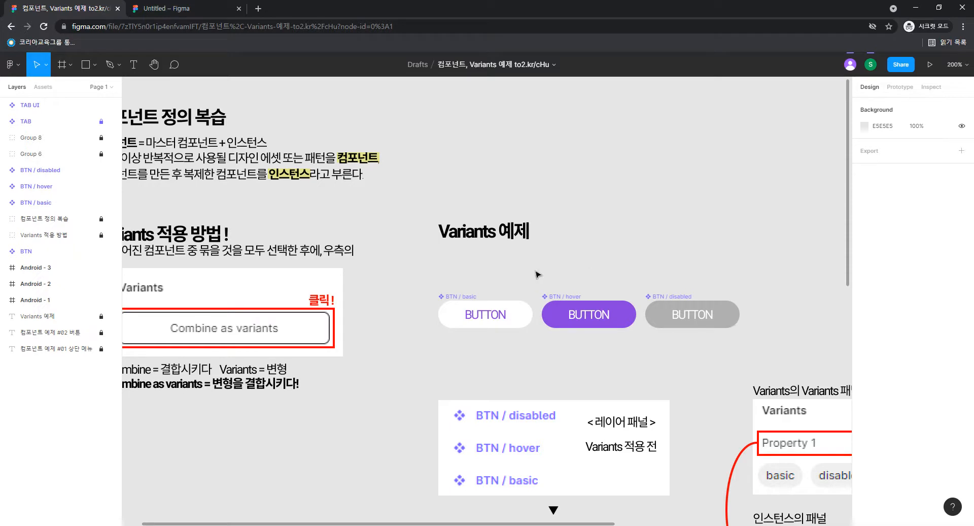
pyautogui.click(720, 315)
# - Place an instance of the purple hover button from the local BTN components above the Variants 예제 buttons
pyautogui.click(44, 87)
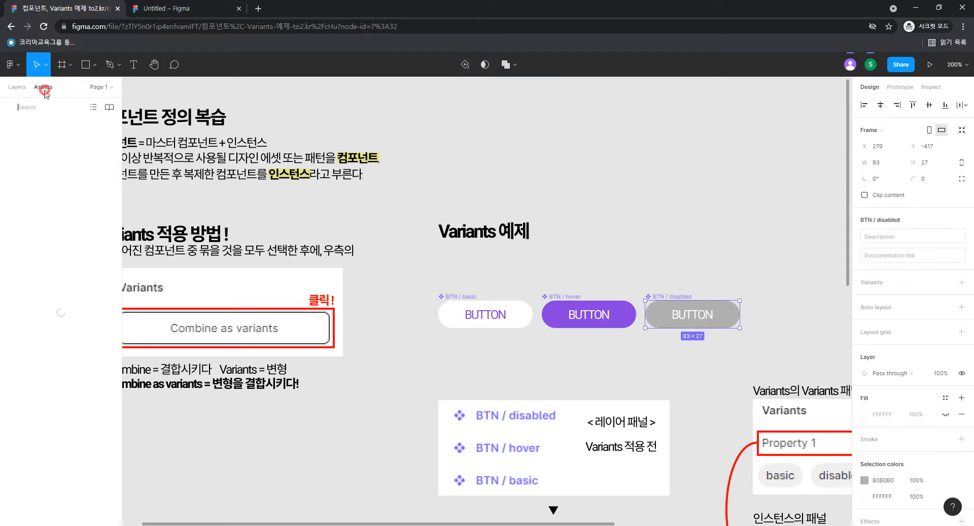
pyautogui.click(63, 237)
pyautogui.moveTo(33, 164); pyautogui.dragTo(627, 180)
pyautogui.press('Delete')
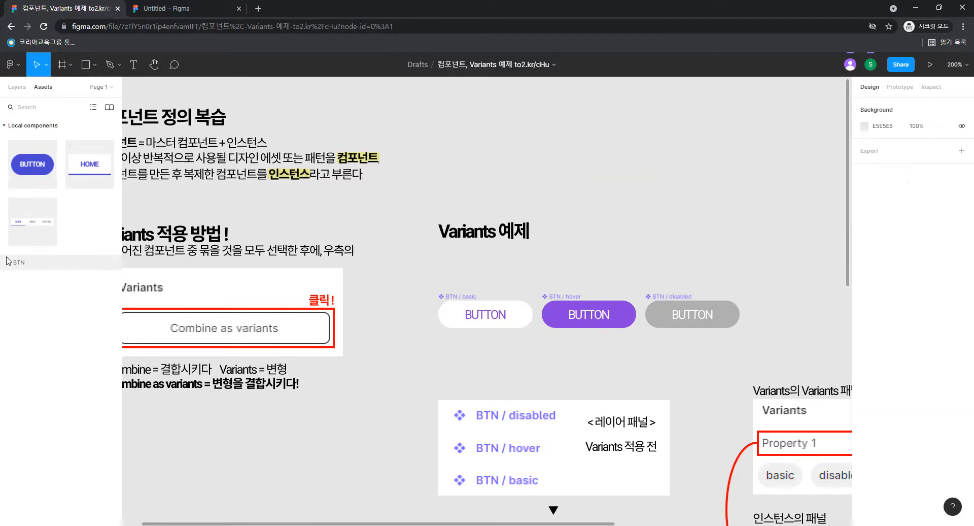
pyautogui.click(11, 262)
pyautogui.moveTo(74, 374); pyautogui.dragTo(650, 192)
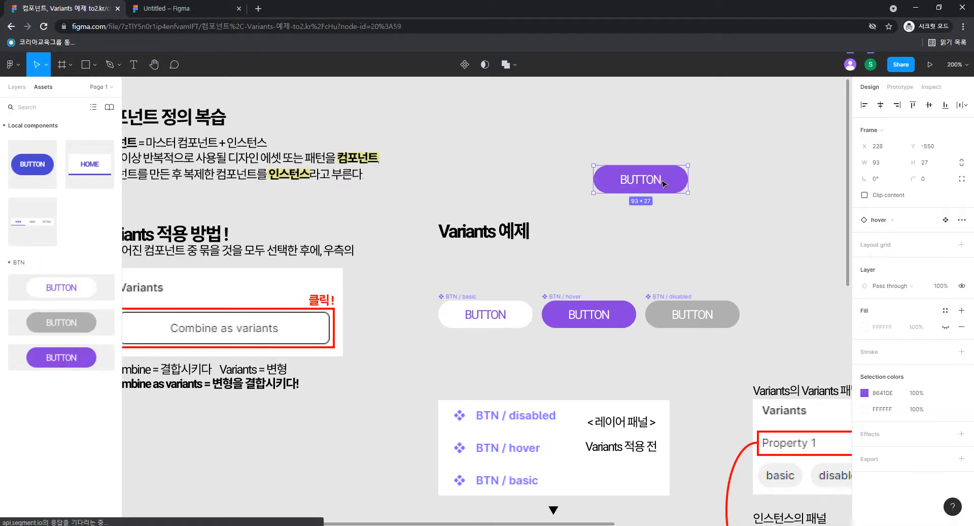
# - Swap the placed button instance through the disabled, basic and hover components in the BTN group
pyautogui.click(892, 219)
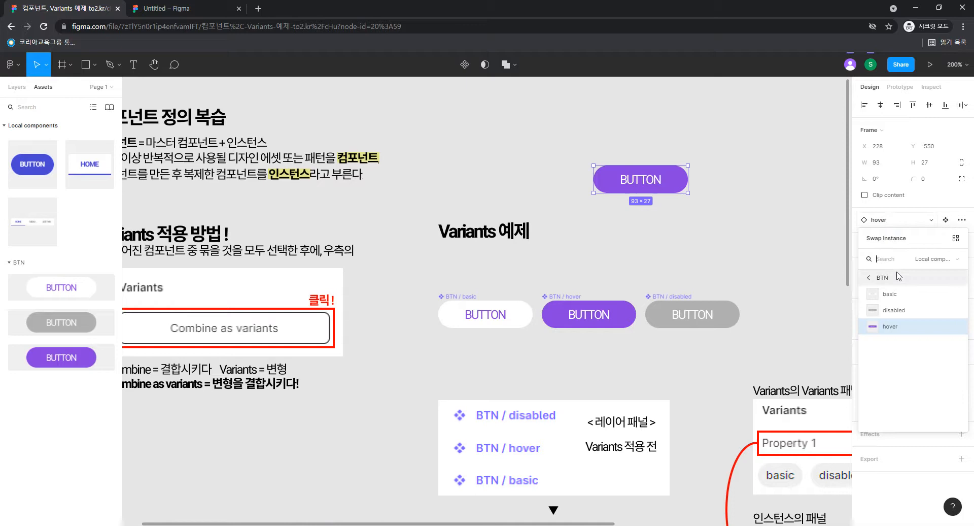
pyautogui.click(897, 310)
pyautogui.click(896, 220)
pyautogui.click(890, 294)
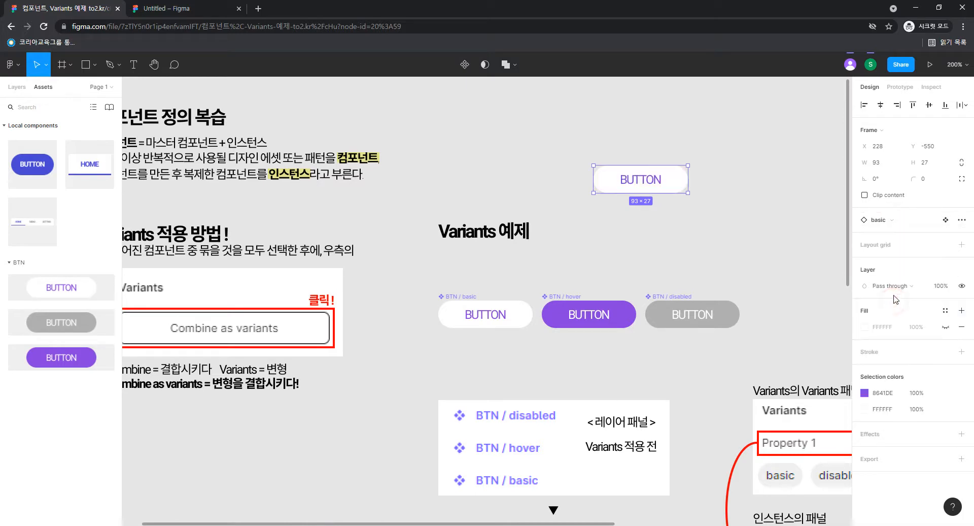
pyautogui.click(885, 220)
pyautogui.click(903, 315)
pyautogui.click(887, 219)
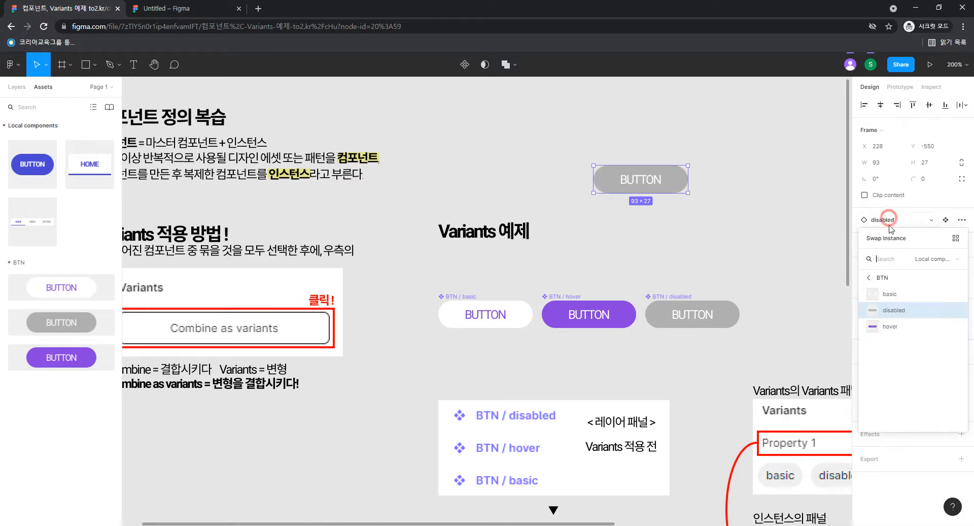
pyautogui.click(909, 330)
# - Delete the placed button instance above the Variants 예제 buttons and return to the layer list
pyautogui.moveTo(591, 251); pyautogui.dragTo(709, 117)
pyautogui.press('Delete')
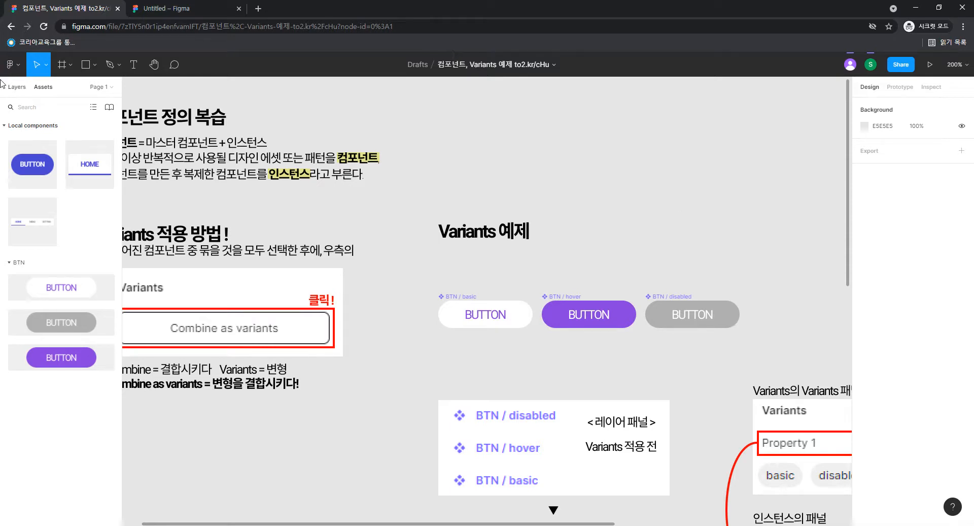
pyautogui.click(14, 87)
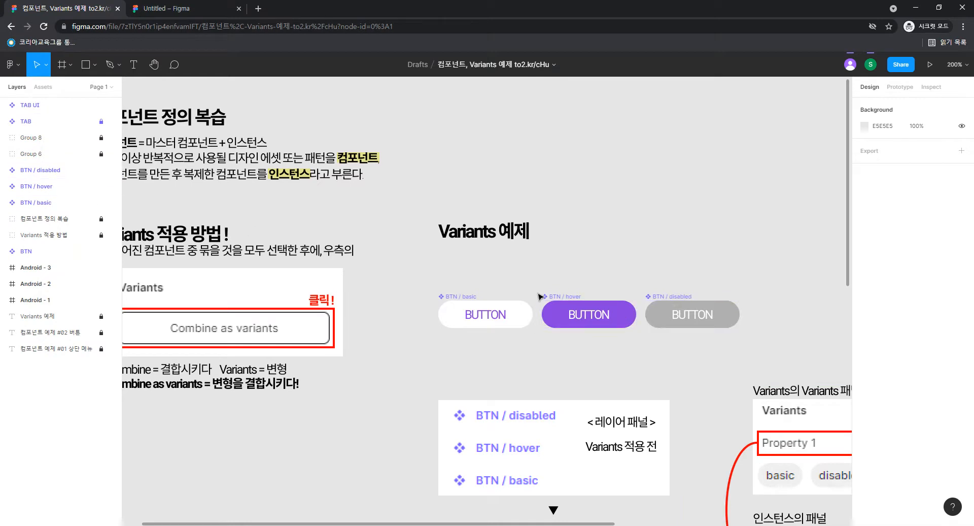
# - Check the BTN / disabled, BTN / hover and BTN / basic layers one by one against their buttons on the canvas
pyautogui.moveTo(751, 354); pyautogui.dragTo(433, 304)
pyautogui.click(416, 354)
pyautogui.click(54, 175)
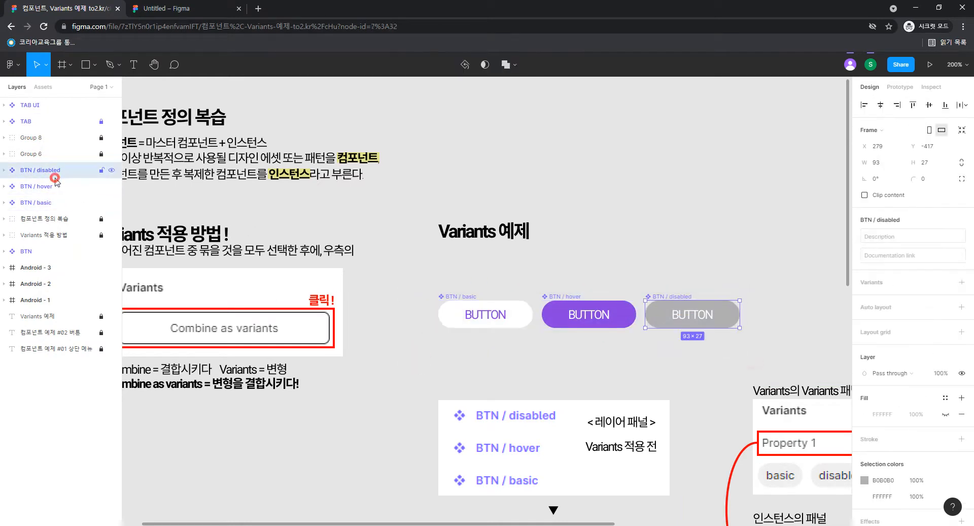
pyautogui.click(53, 191)
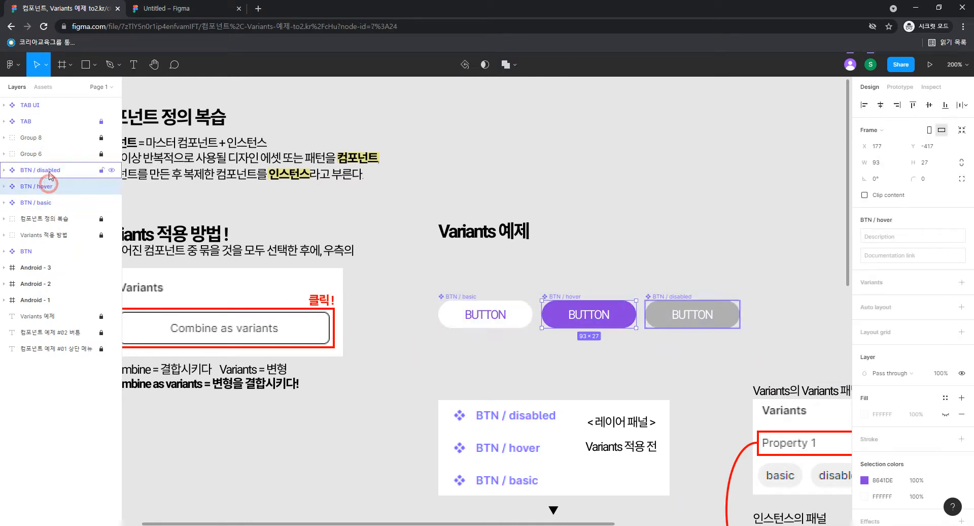
pyautogui.click(47, 201)
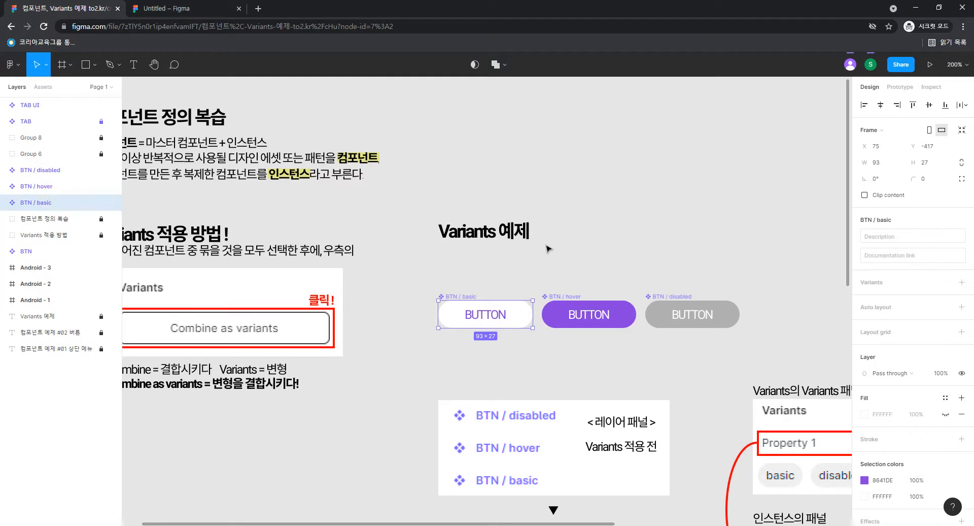
pyautogui.click(661, 199)
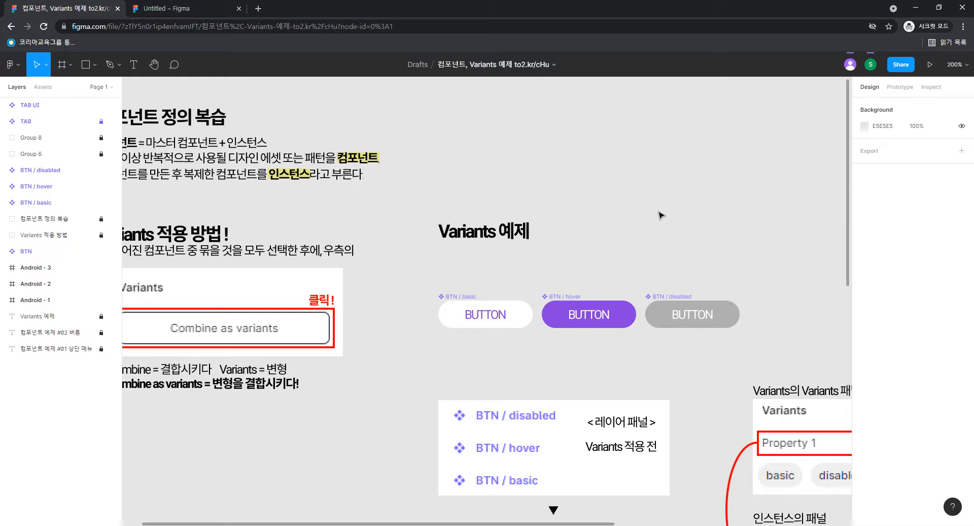
# - Combine the BTN / basic, BTN / hover and BTN / disabled components as variants
pyautogui.moveTo(796, 343); pyautogui.dragTo(402, 283)
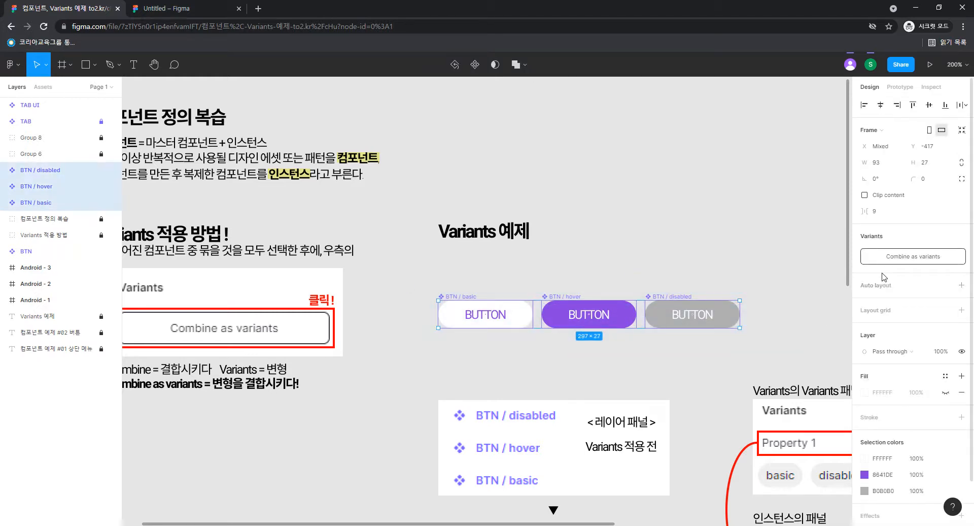
pyautogui.press('ctrl')
pyautogui.press('ctrl')
pyautogui.click(954, 255)
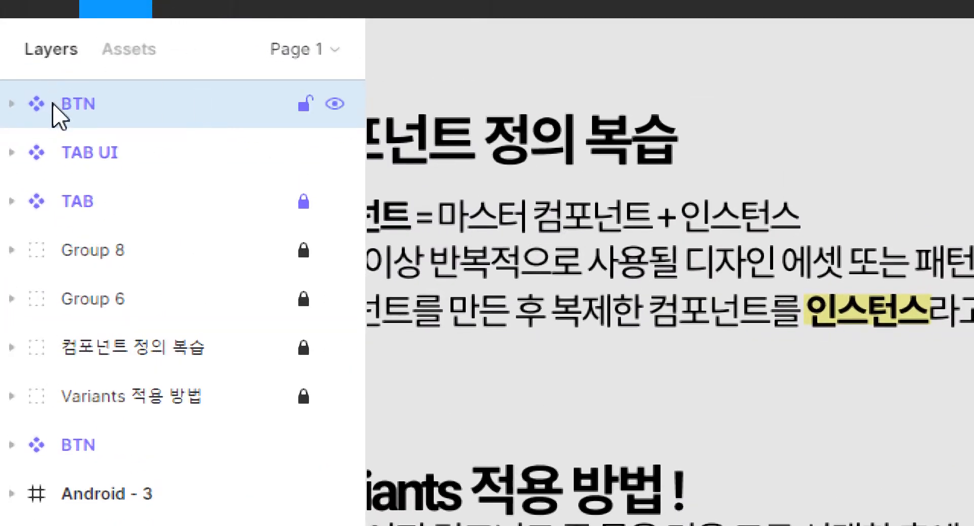
# - Examine the combined BTN variant set and the properties of its basic variant
pyautogui.hotkey('ctrl', '-')
pyautogui.hotkey('ctrl', '-')
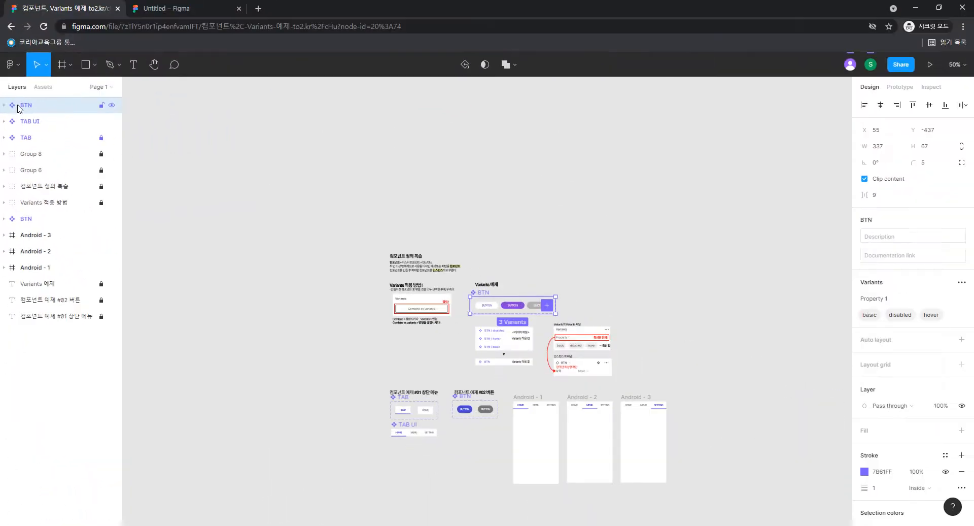
pyautogui.hotkey('ctrl', '+')
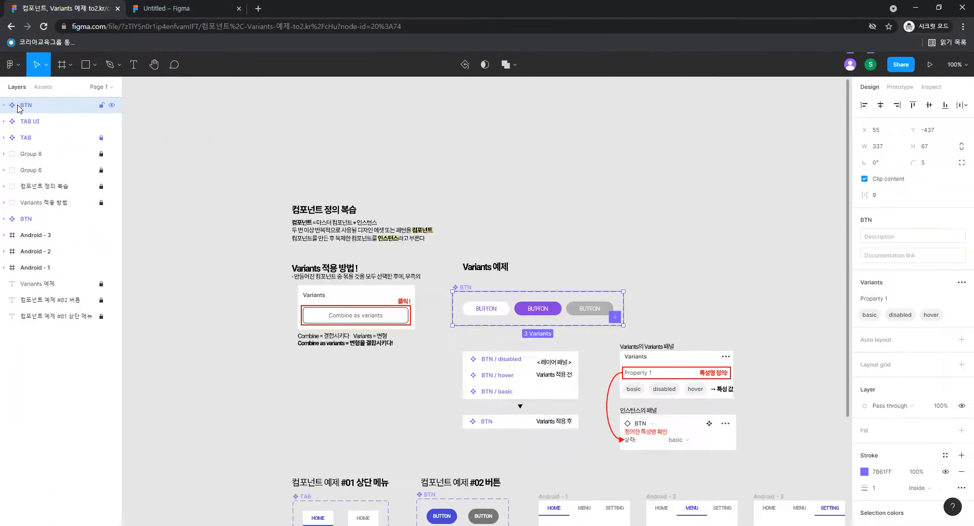
pyautogui.hotkey('ctrl', '+')
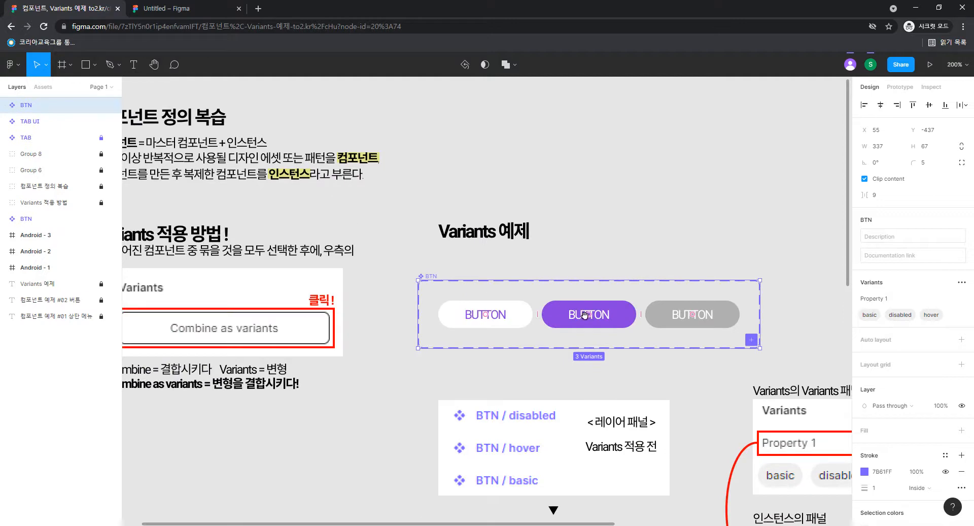
pyautogui.moveTo(586, 344); pyautogui.dragTo(542, 296)
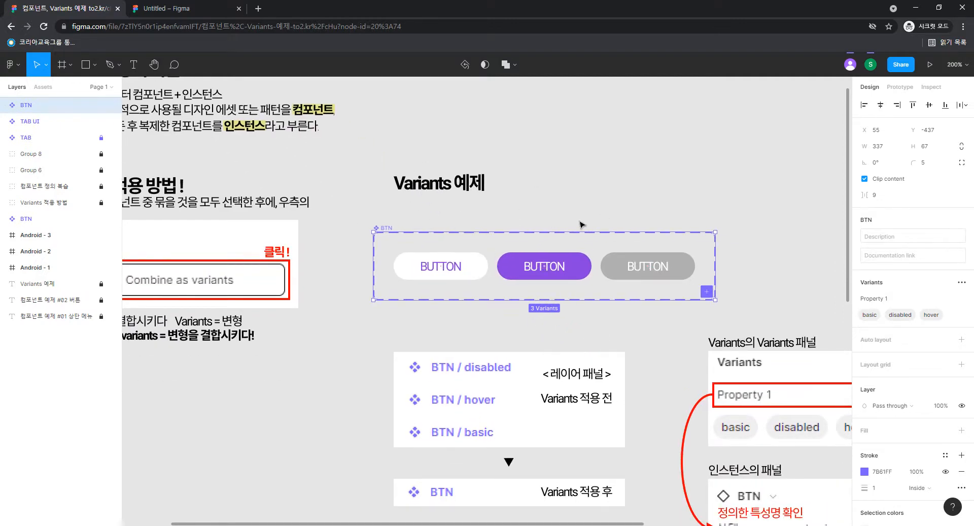
pyautogui.click(429, 261)
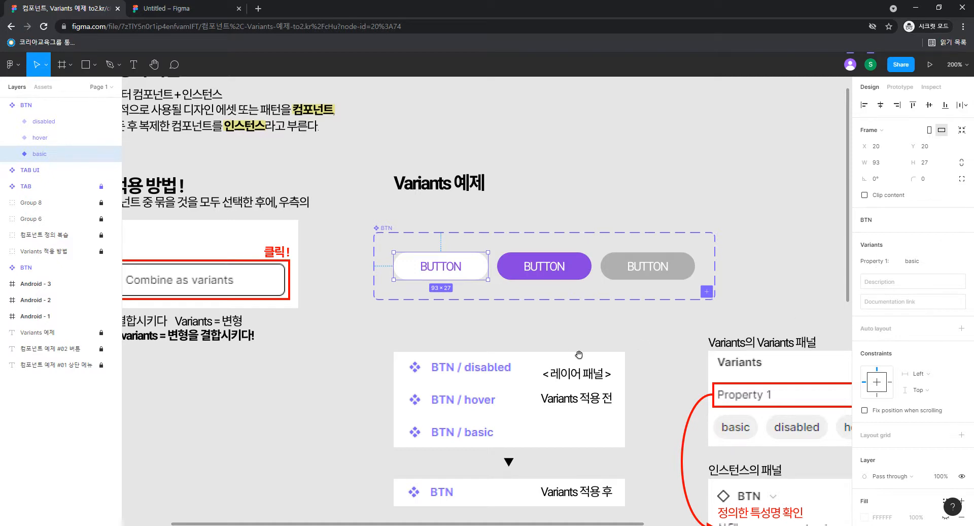
pyautogui.moveTo(665, 372); pyautogui.dragTo(531, 272)
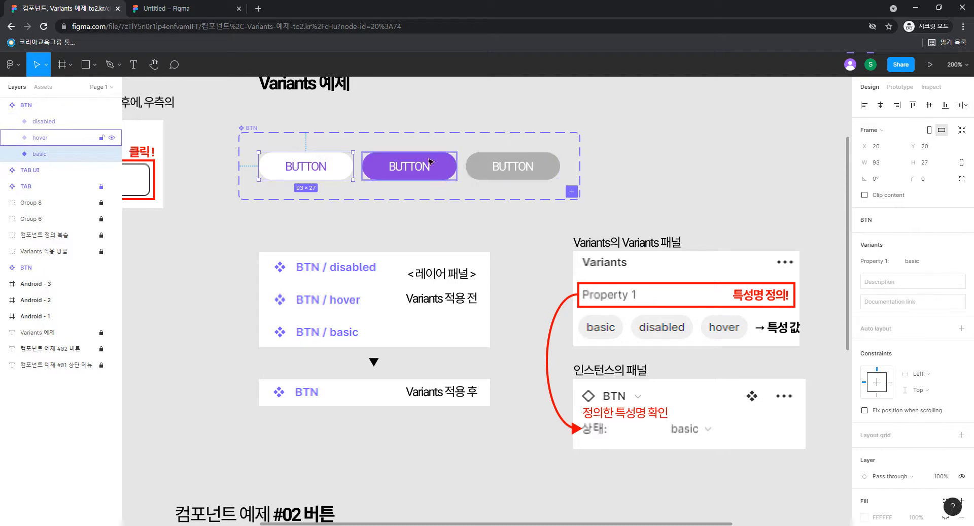
# - Rename the BTN variant set's Property 1 as 상태
pyautogui.click(251, 128)
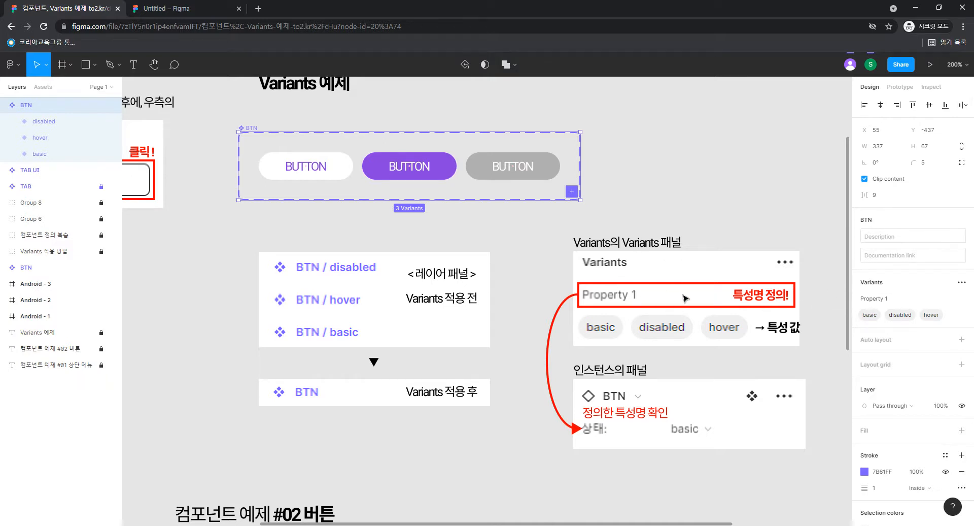
pyautogui.hscroll(3, 710, 294)
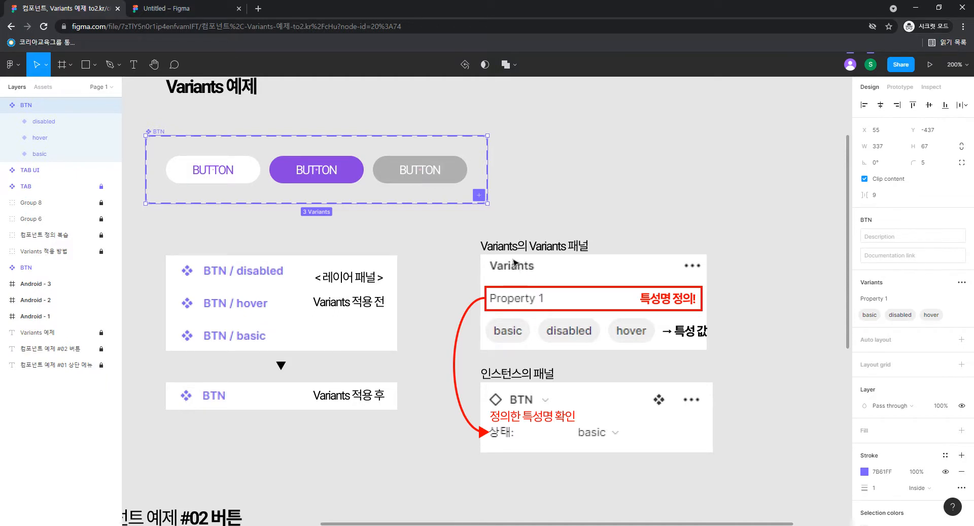
pyautogui.click(885, 300)
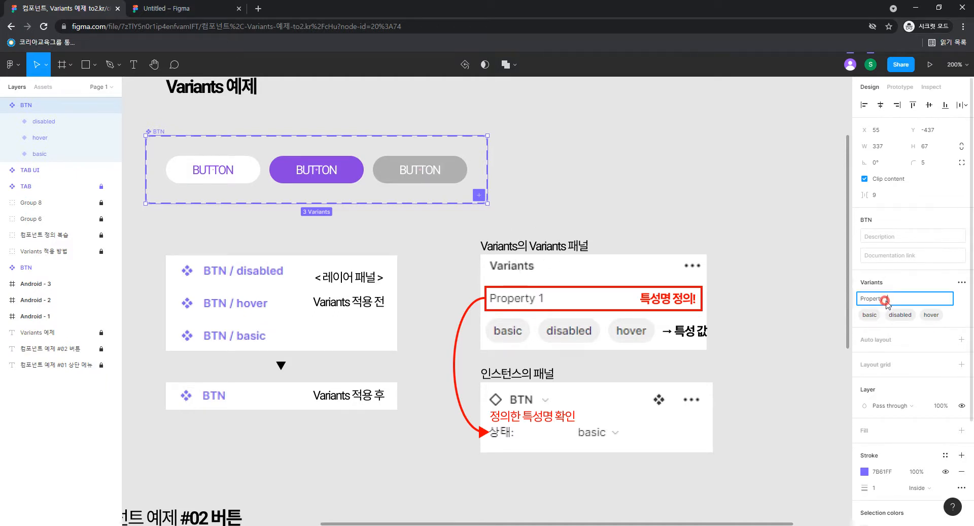
pyautogui.click(902, 297)
pyautogui.hotkey('ctrl', 'a')
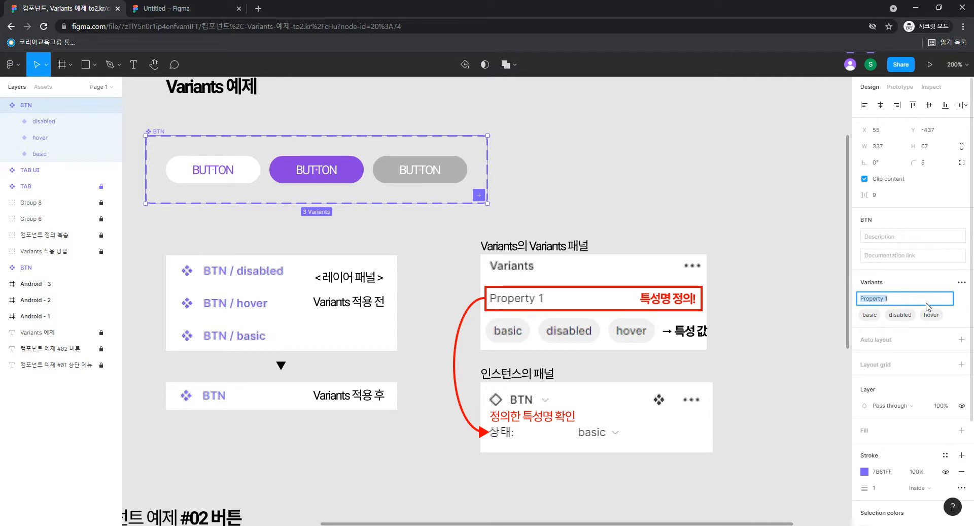
pyautogui.press('BackSpace')
pyautogui.write('샤')
pyautogui.press('Return')
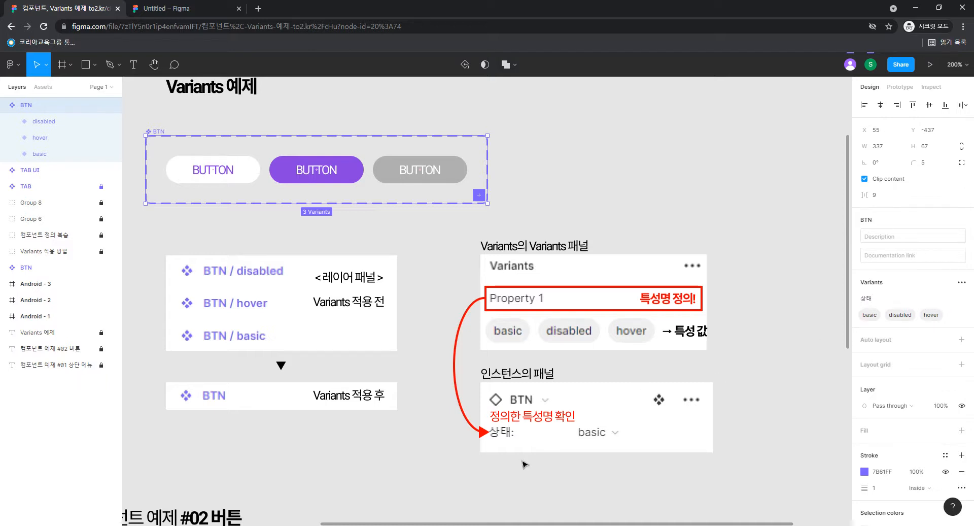
# - Place an instance of the white BTN component beside the BTN variant set on the canvas
pyautogui.scroll(-1, 525, 464)
pyautogui.hscroll(-1, 525, 464)
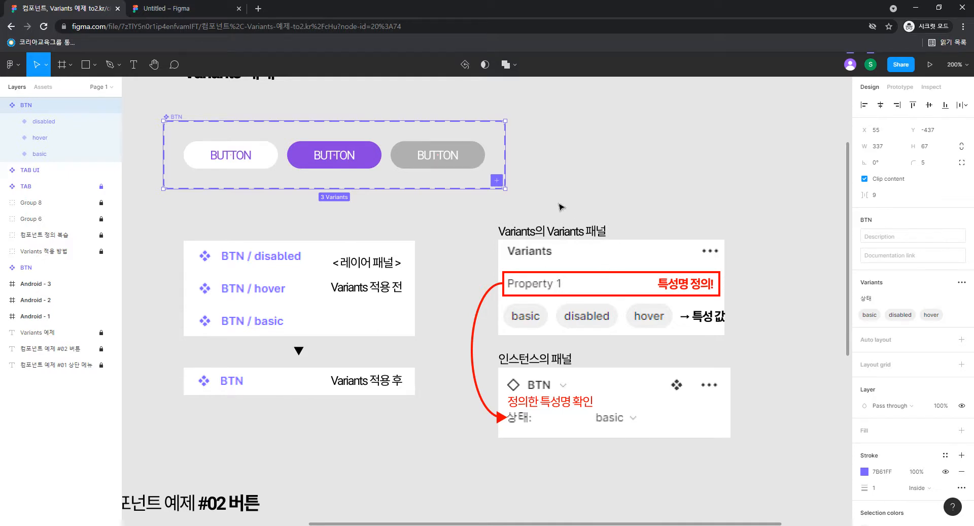
pyautogui.moveTo(559, 203); pyautogui.dragTo(650, 247)
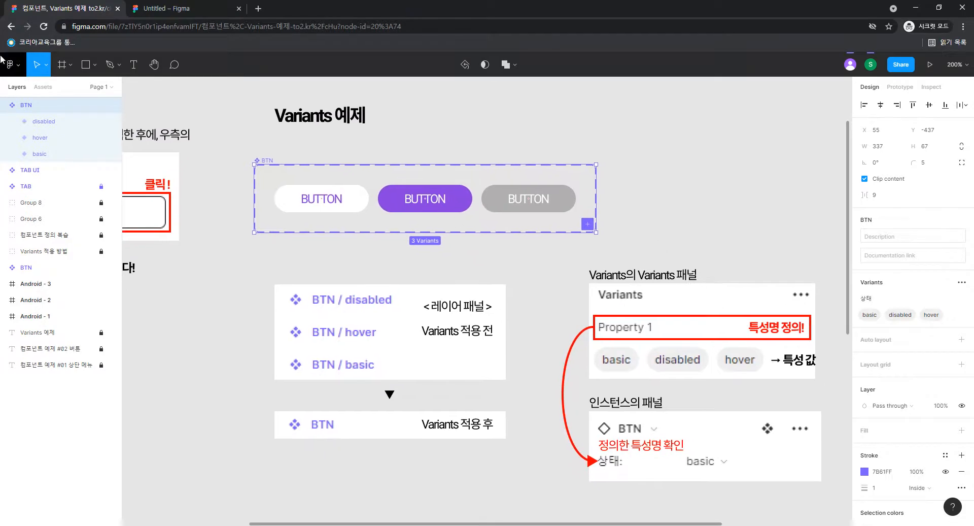
pyautogui.click(43, 87)
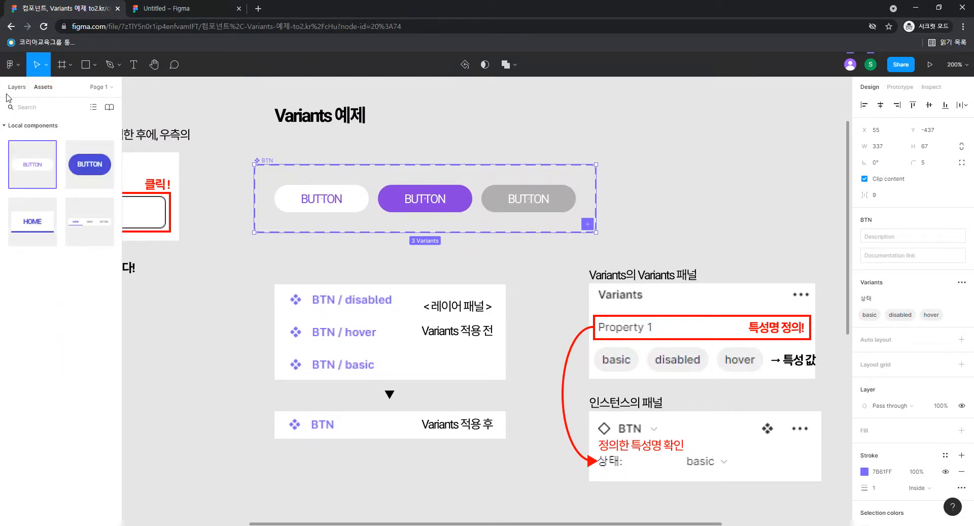
pyautogui.moveTo(32, 164); pyautogui.dragTo(764, 202)
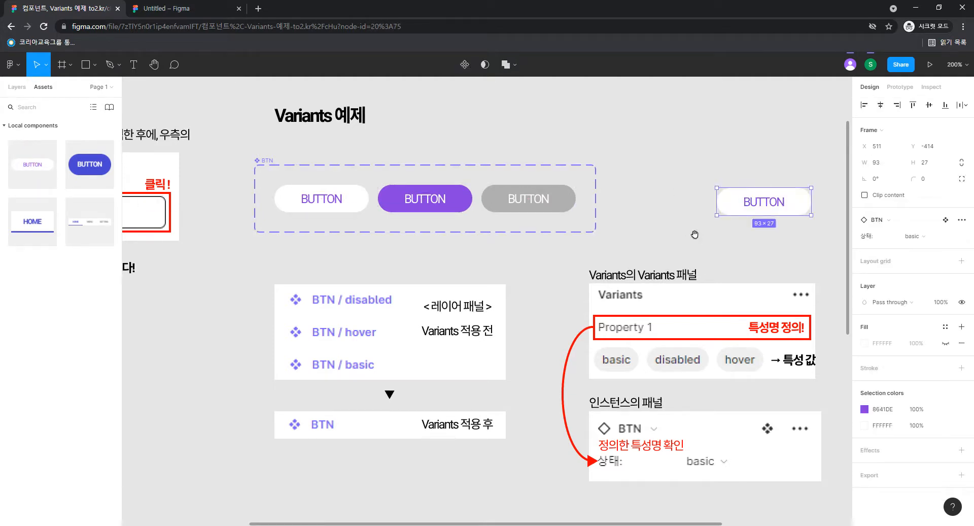
pyautogui.moveTo(694, 234); pyautogui.dragTo(516, 235)
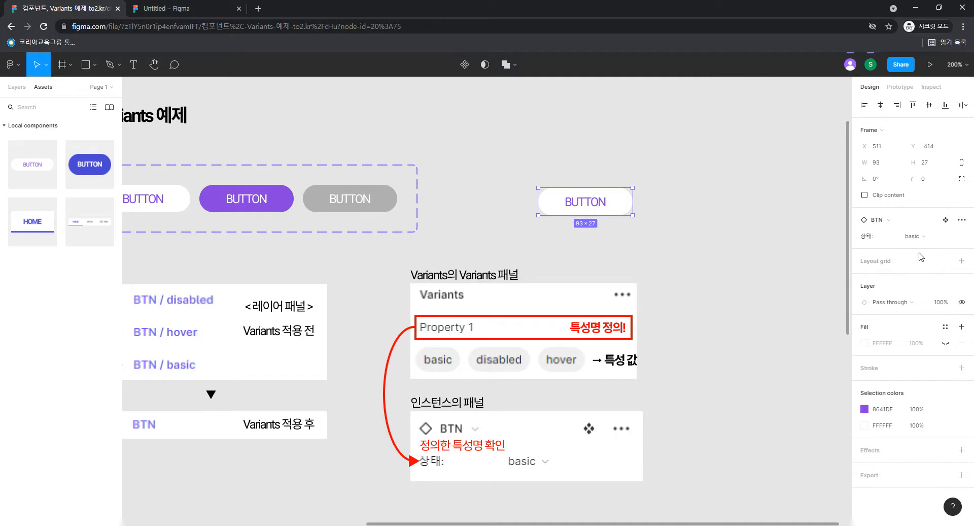
pyautogui.moveTo(582, 194); pyautogui.dragTo(576, 190)
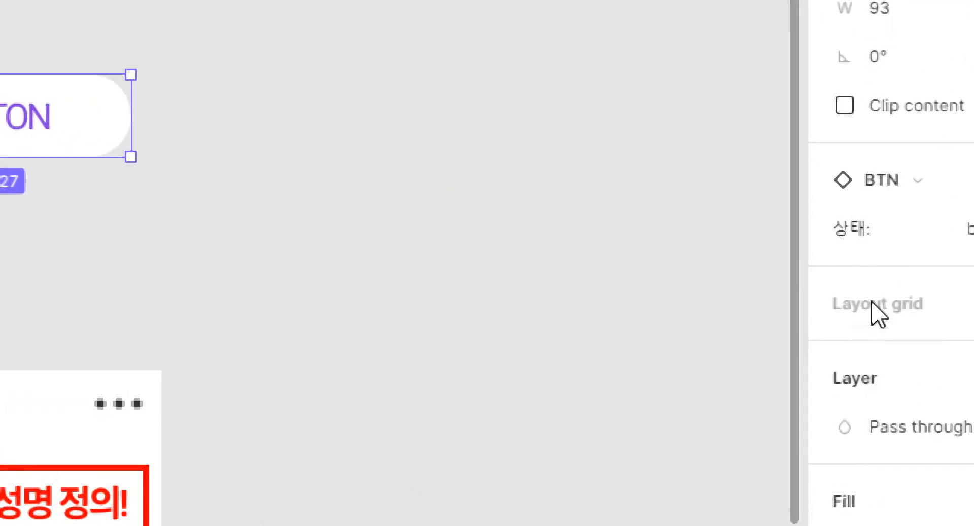
pyautogui.moveTo(650, 336); pyautogui.dragTo(501, 330)
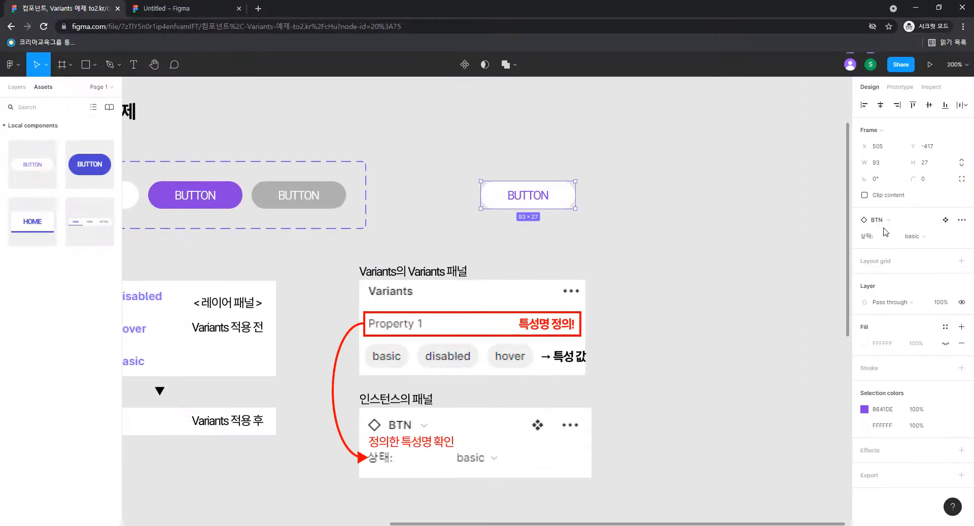
# - Switch the BTN instance's 상태 to hover, to disabled and back to basic
pyautogui.hscroll(-2, 649, 220)
pyautogui.click(913, 236)
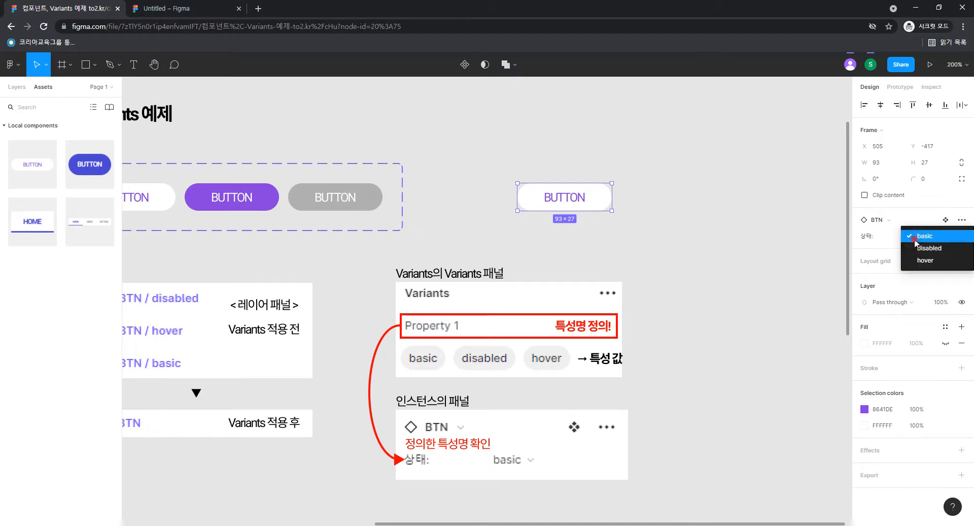
pyautogui.click(924, 260)
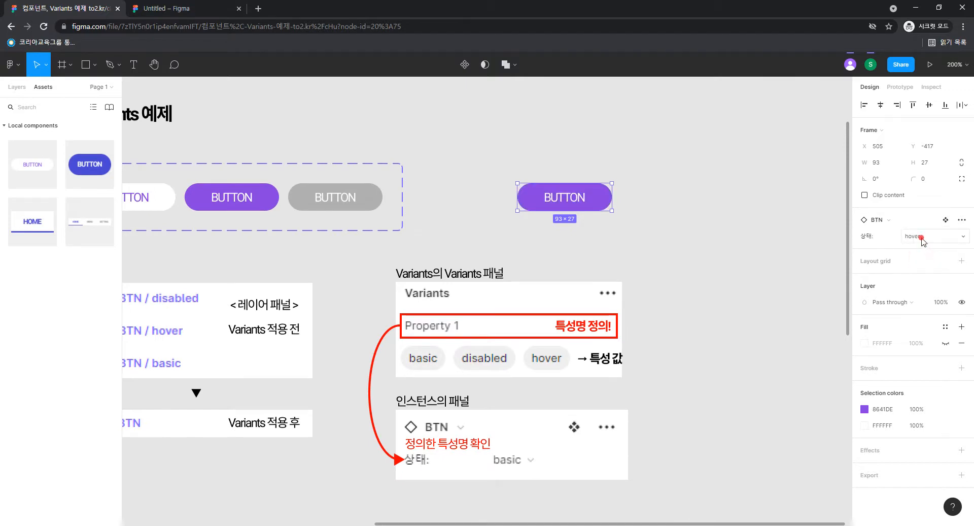
pyautogui.click(922, 237)
pyautogui.click(924, 224)
pyautogui.click(927, 237)
pyautogui.click(925, 224)
# - Delete the BTN instance beside the variant set
pyautogui.click(700, 242)
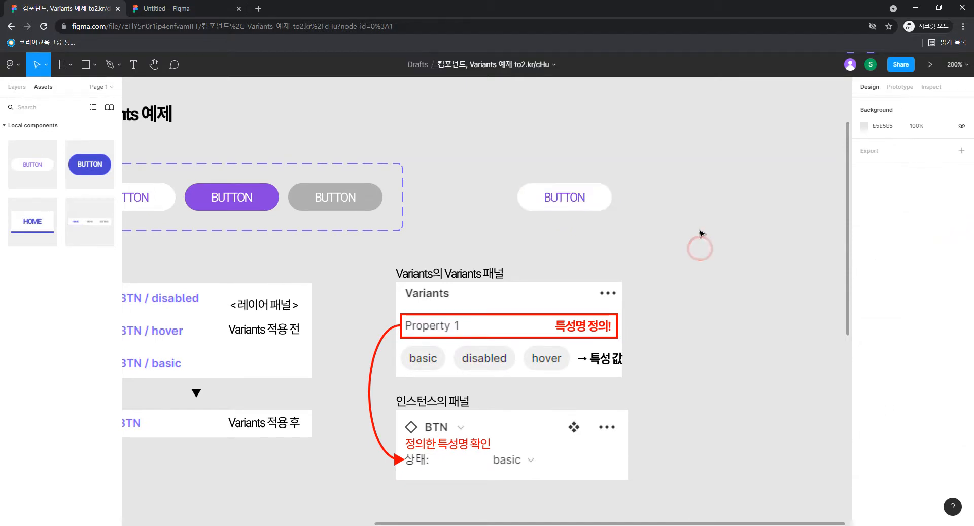
pyautogui.moveTo(731, 239); pyautogui.dragTo(495, 160)
pyautogui.click(599, 245)
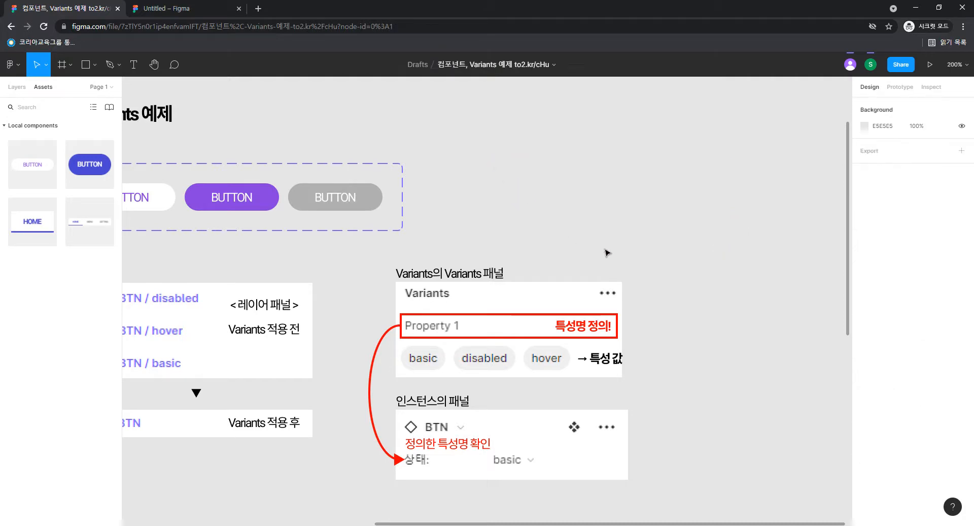
# - Examine the TAB and TAB UI components of the #01 상단 메뉴 example up close
pyautogui.hotkey('shift', '0')
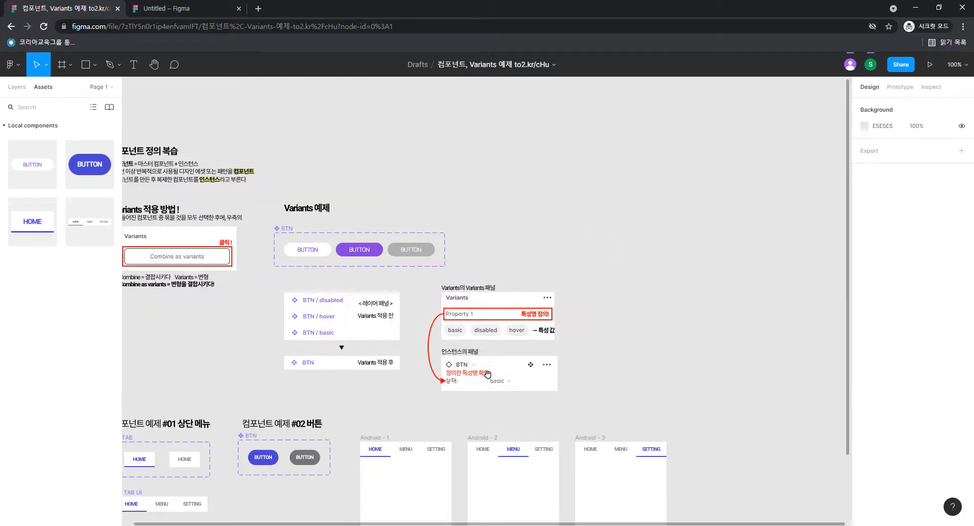
pyautogui.moveTo(421, 375); pyautogui.dragTo(620, 332)
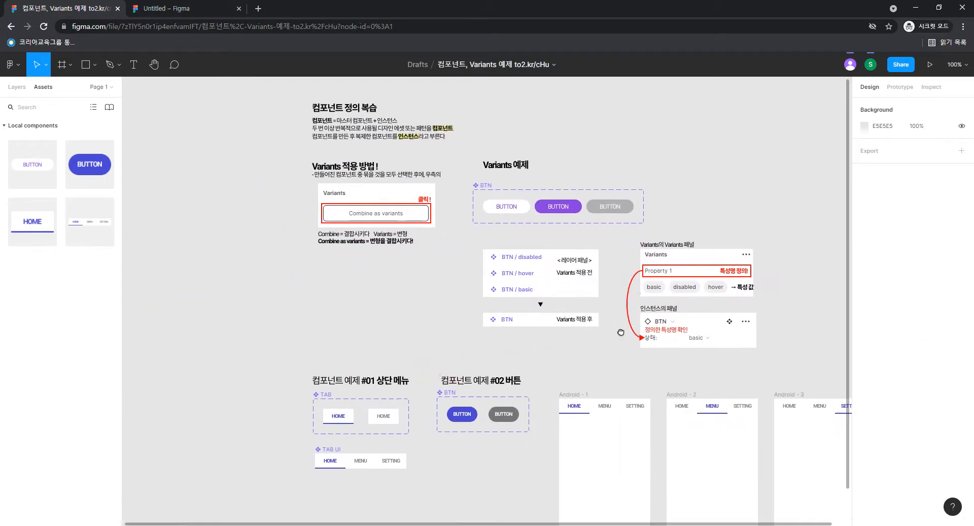
pyautogui.moveTo(416, 452); pyautogui.dragTo(579, 259)
pyautogui.hotkey('ctrl', '=')
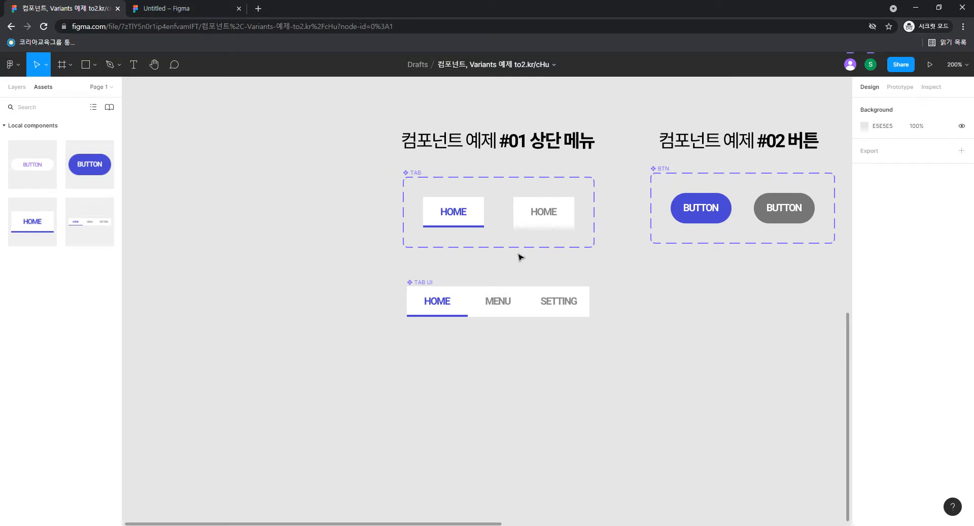
pyautogui.moveTo(526, 257); pyautogui.dragTo(536, 292)
pyautogui.hotkey('ctrl', '+')
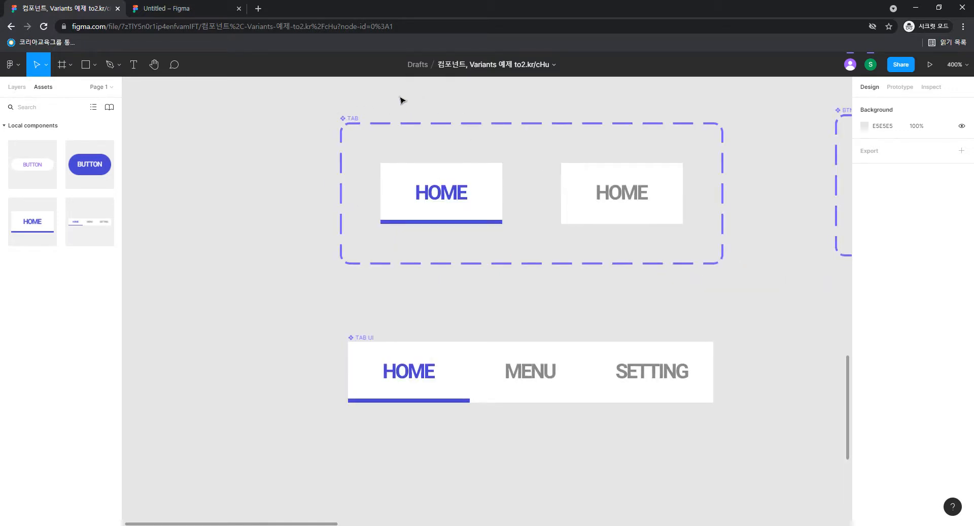
pyautogui.click(353, 118)
pyautogui.click(447, 208)
pyautogui.scroll(-1, 667, 212)
pyautogui.press('-')
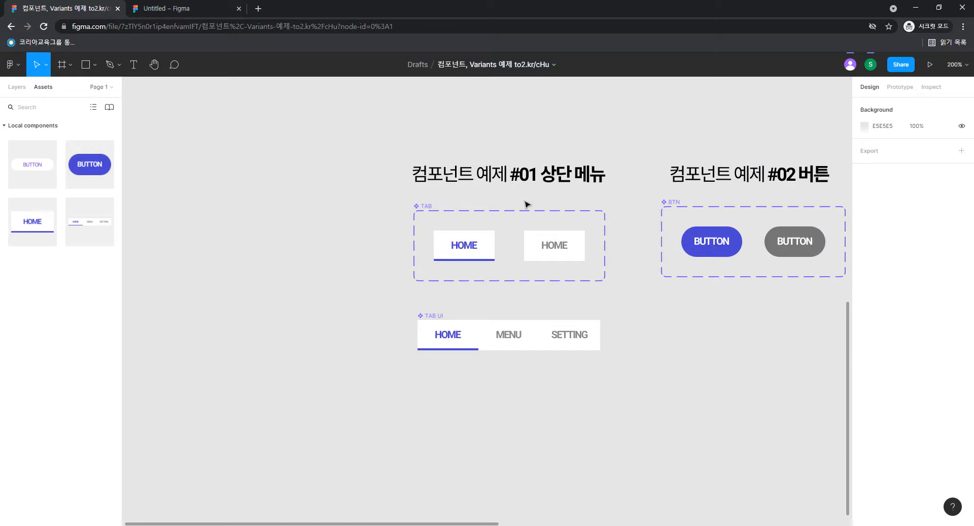
# - Compare the BTN set's layer structure with the file's local components
pyautogui.click(17, 87)
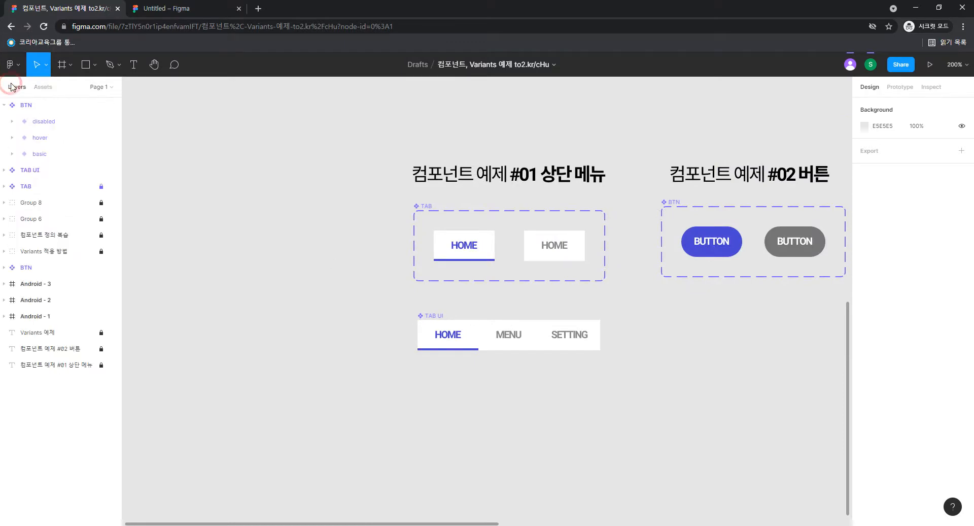
pyautogui.click(34, 170)
pyautogui.click(32, 105)
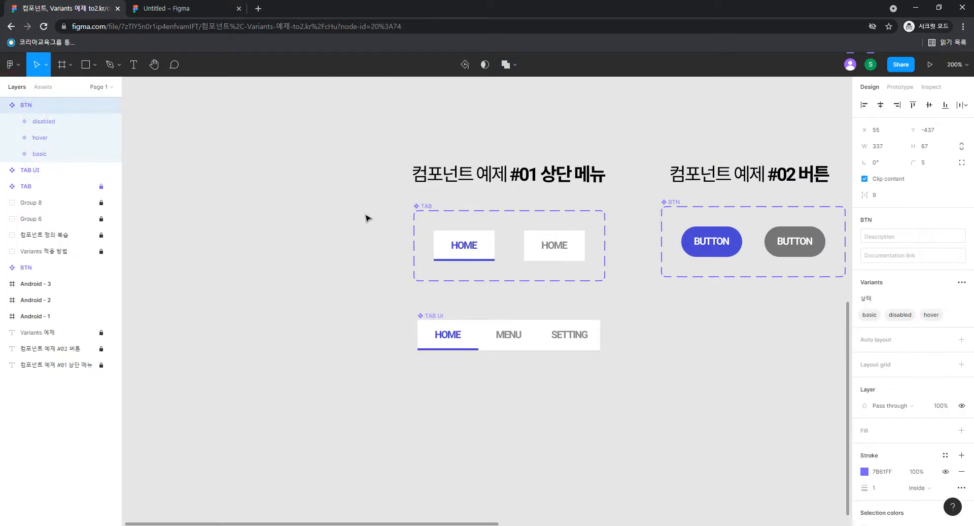
pyautogui.click(507, 248)
pyautogui.click(37, 87)
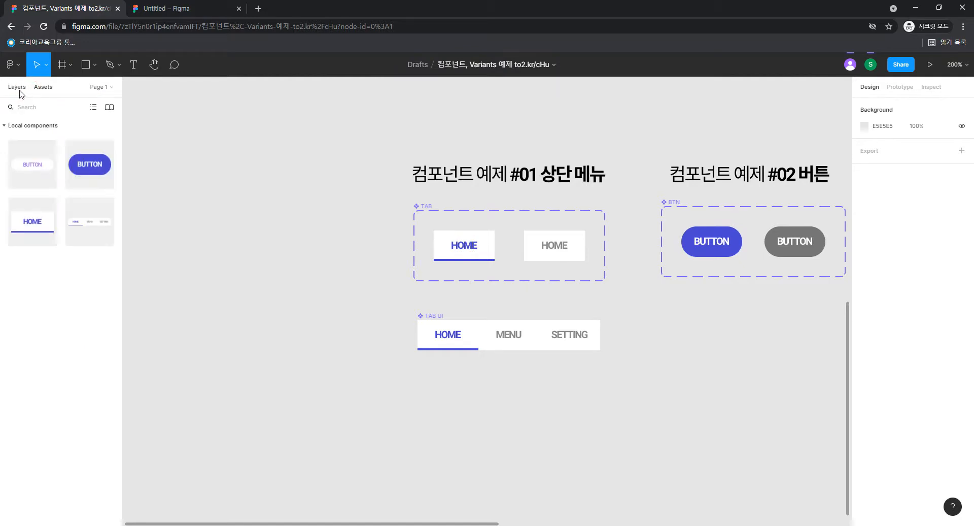
pyautogui.click(18, 87)
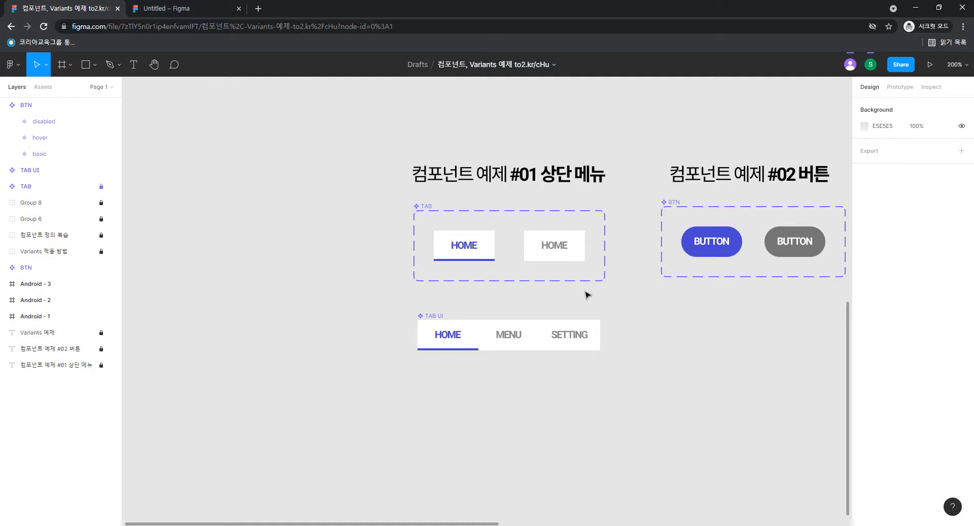
# - Unlock the TAB variant set, expand its layers and add a third variant to it
pyautogui.click(20, 188)
pyautogui.click(4, 186)
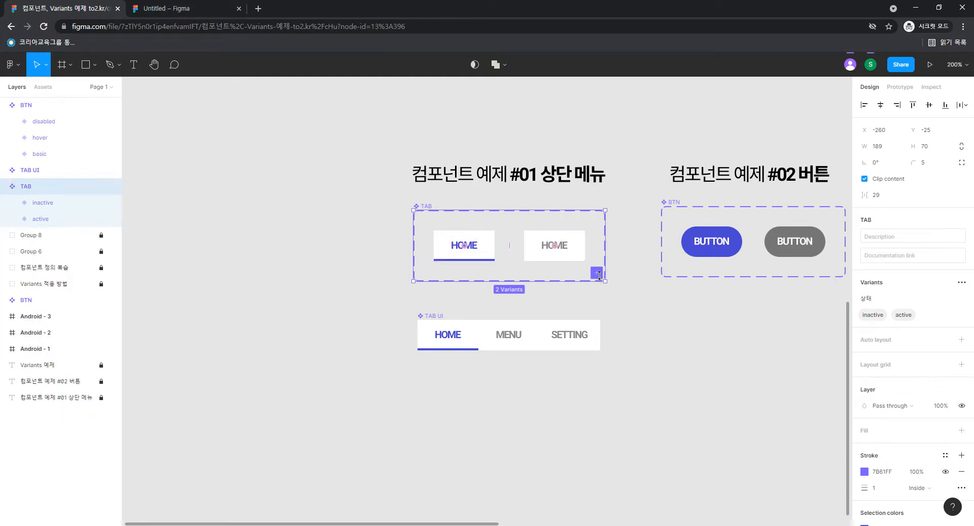
pyautogui.click(597, 274)
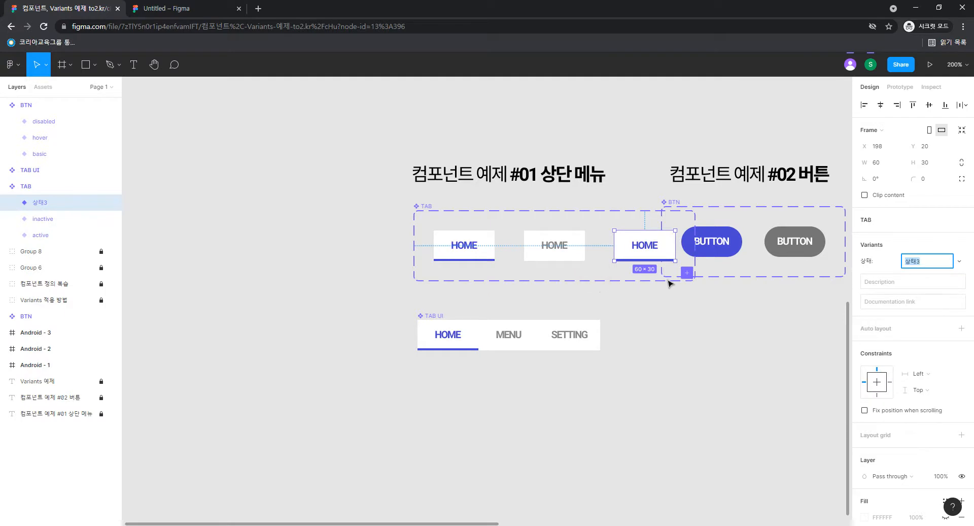
pyautogui.click(711, 307)
# - Move the TAB variant set left so that it no longer overlaps the BTN set of example #02
pyautogui.hscroll(3, 629, 322)
pyautogui.click(593, 250)
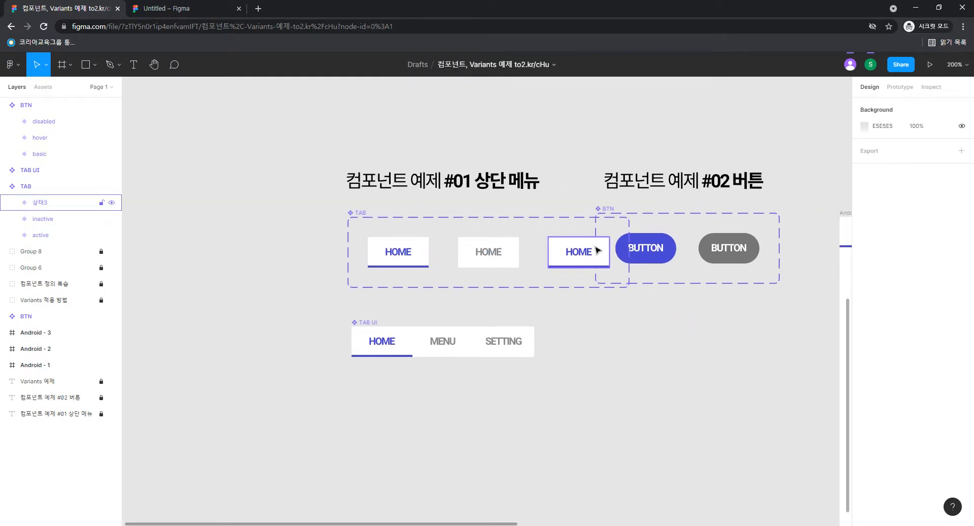
pyautogui.click(364, 222)
pyautogui.moveTo(365, 222); pyautogui.dragTo(248, 218)
pyautogui.click(542, 335)
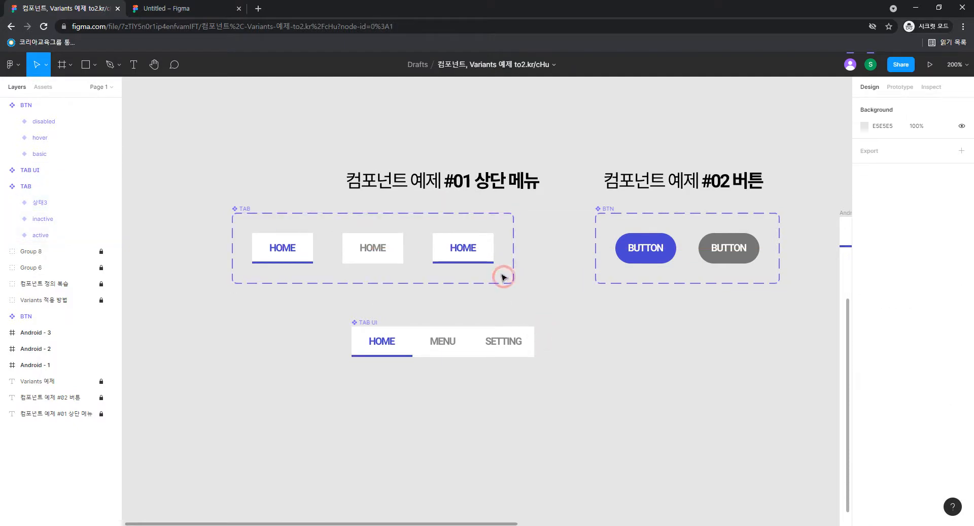
# - Add a fourth variant to the TAB set and shift the set further left, clear of the BTN set
pyautogui.click(315, 221)
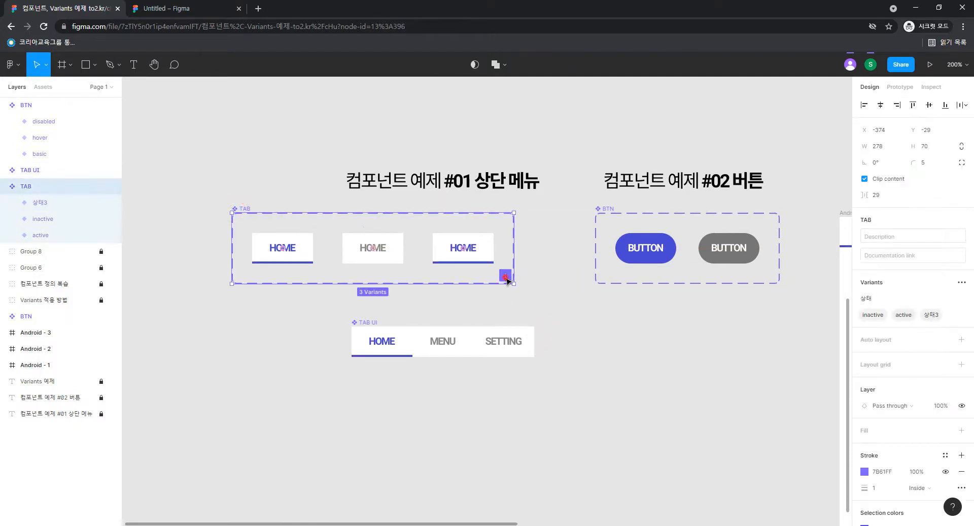
pyautogui.click(505, 275)
pyautogui.click(564, 304)
pyautogui.click(239, 211)
pyautogui.moveTo(240, 211); pyautogui.dragTo(217, 212)
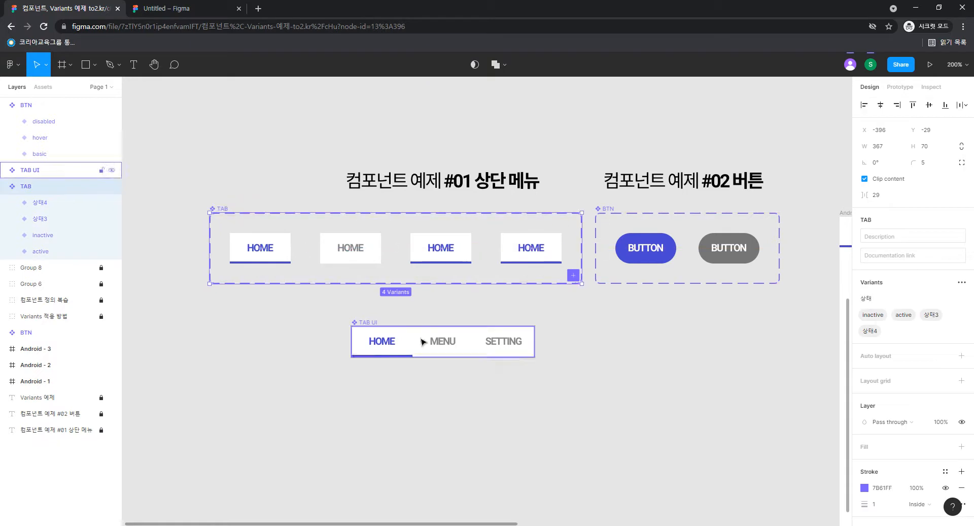
# - Draw a circle about 3 × 3 and place it at the upper right of the HOME text in the third TAB variant
pyautogui.click(538, 334)
pyautogui.click(458, 250)
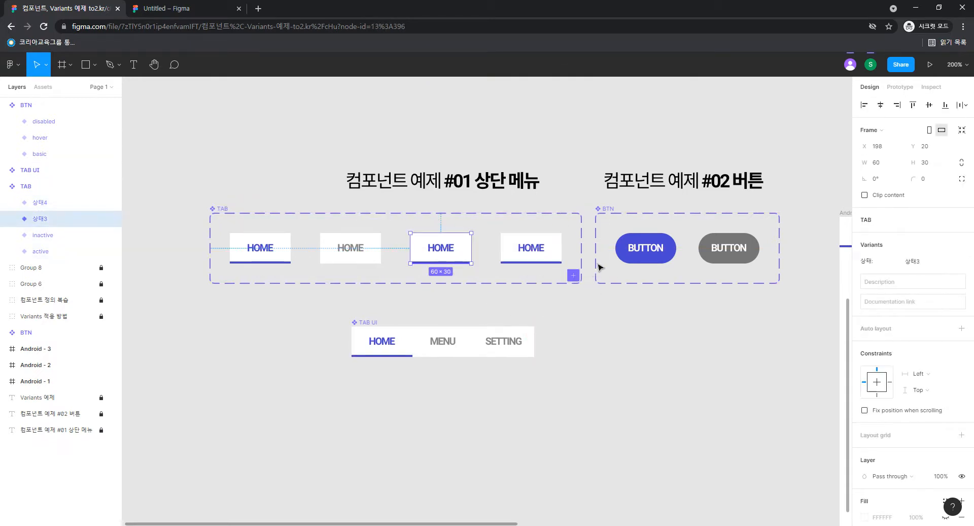
pyautogui.press('o')
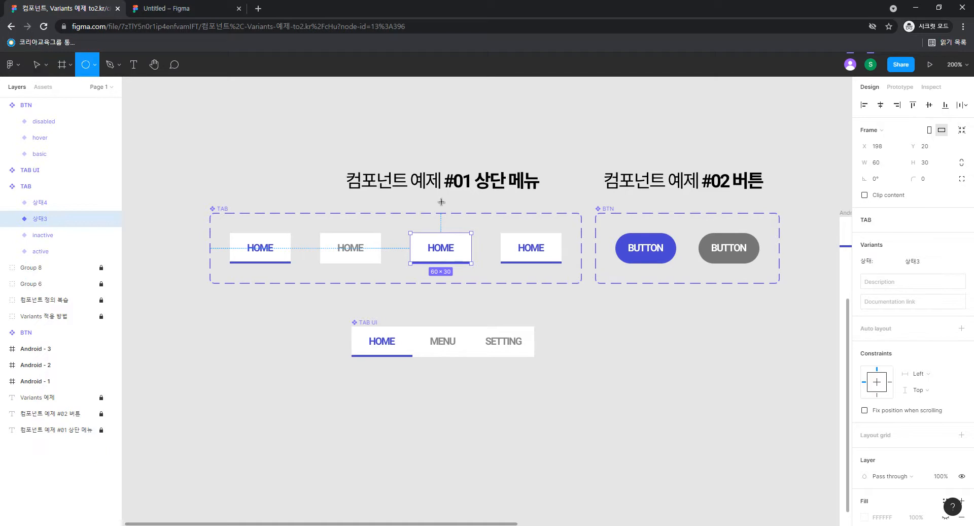
pyautogui.moveTo(465, 218); pyautogui.dragTo(468, 221)
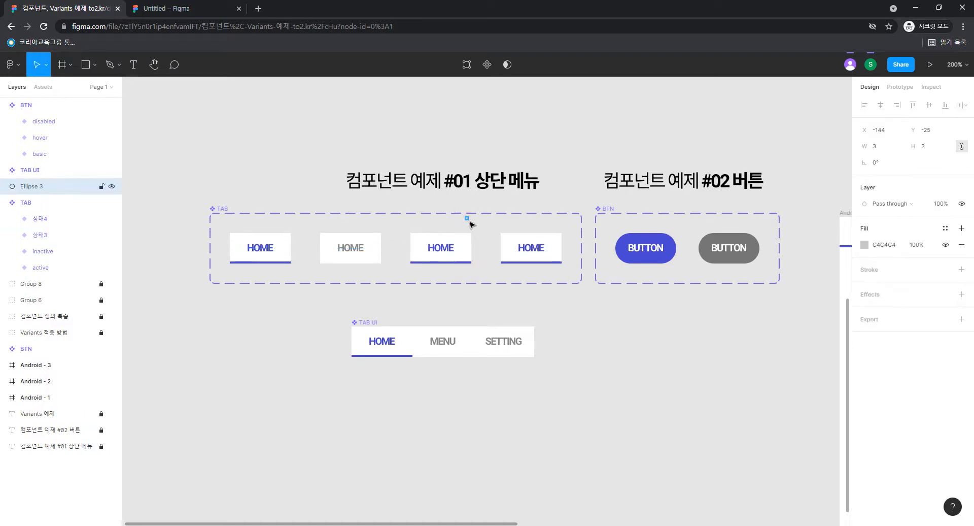
pyautogui.hotkey('ctrl', '+')
pyautogui.hotkey('ctrl', '+')
pyautogui.moveTo(281, 218); pyautogui.dragTo(401, 345)
pyautogui.moveTo(548, 164); pyautogui.dragTo(562, 241)
pyautogui.moveTo(539, 169); pyautogui.dragTo(500, 264)
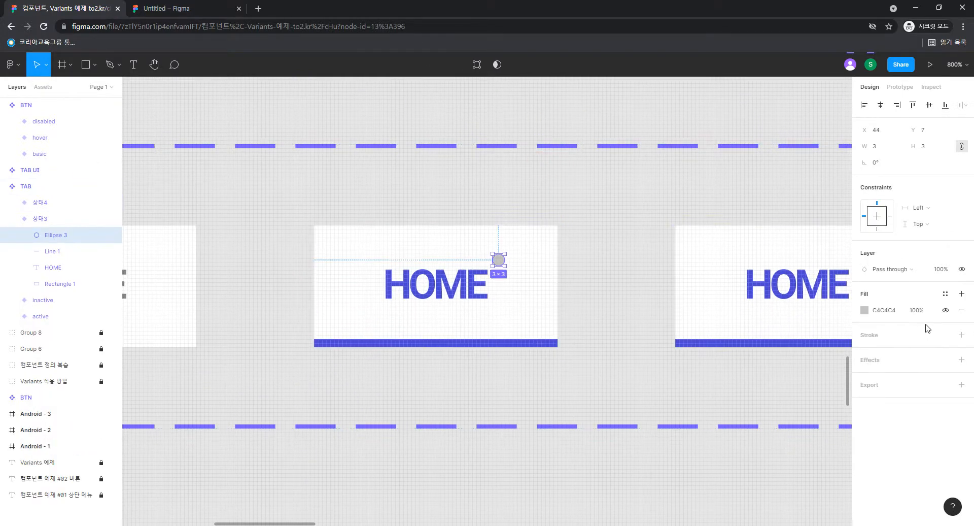
# - Set the fill of the small circle in the third TAB variant to red FF0000
pyautogui.click(864, 311)
pyautogui.moveTo(815, 307); pyautogui.dragTo(855, 264)
pyautogui.click(587, 195)
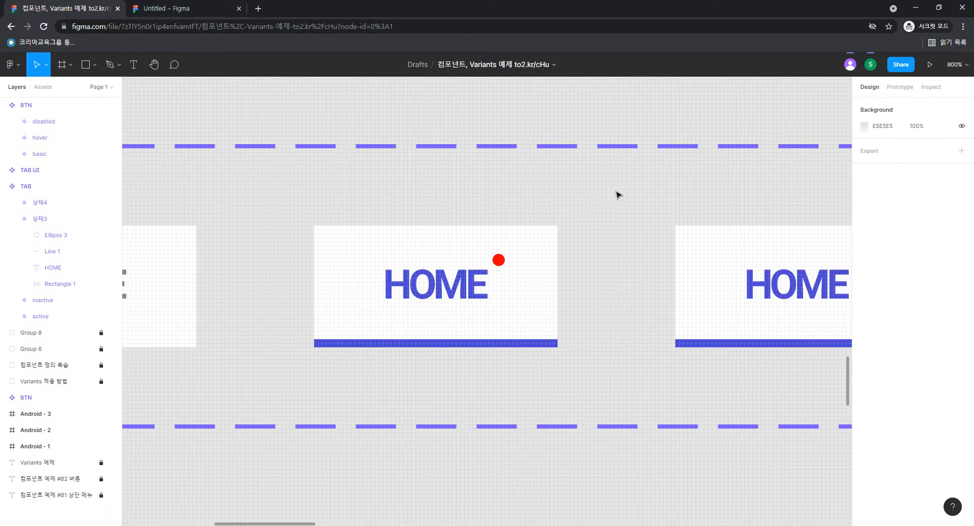
pyautogui.hotkey('ctrl', '-')
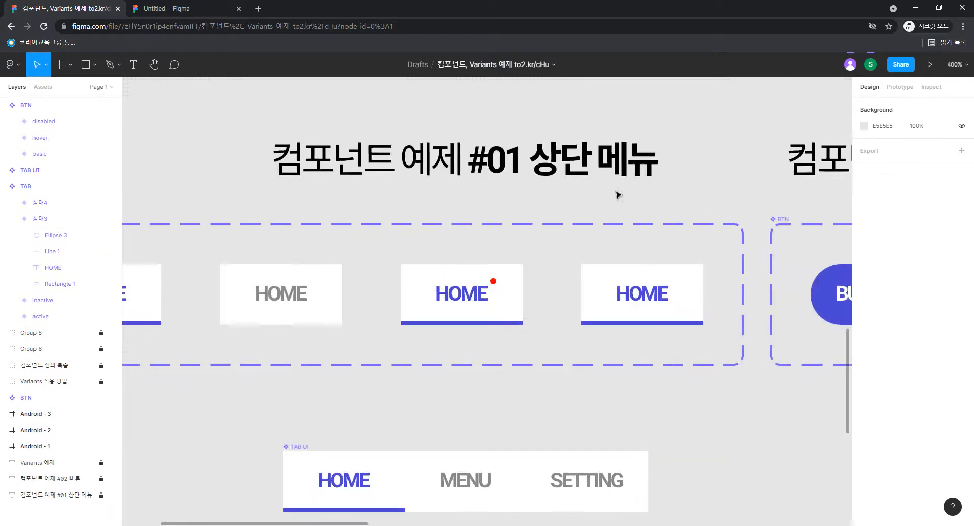
pyautogui.click(496, 285)
pyautogui.doubleClick(494, 282)
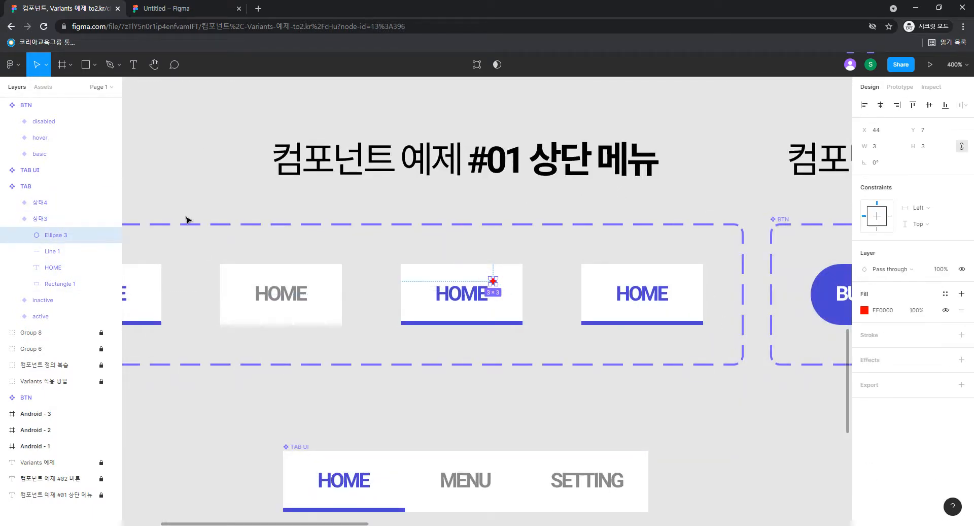
# - Check the 상태 value and its available options on the fourth TAB variant
pyautogui.hotkey('ctrl', '-')
pyautogui.hotkey('ctrl', '+')
pyautogui.click(590, 317)
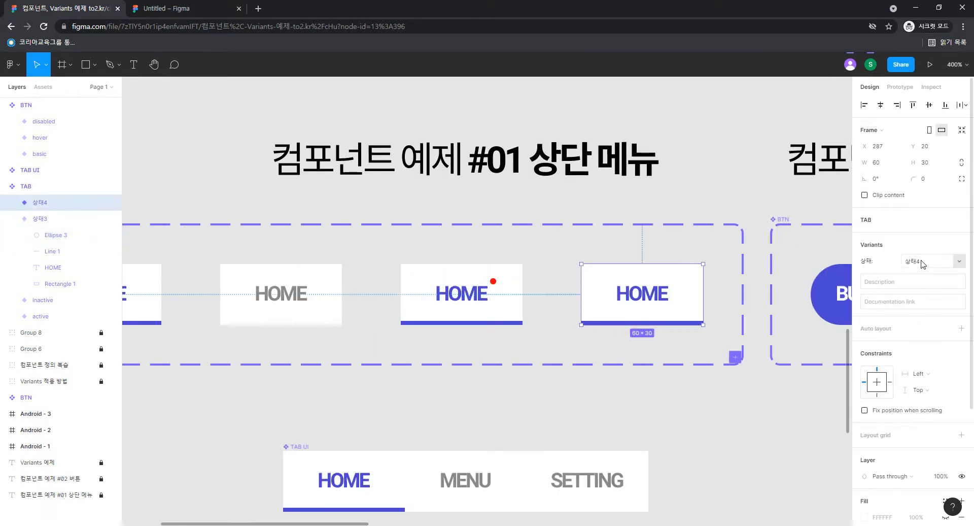
pyautogui.click(961, 262)
pyautogui.click(960, 261)
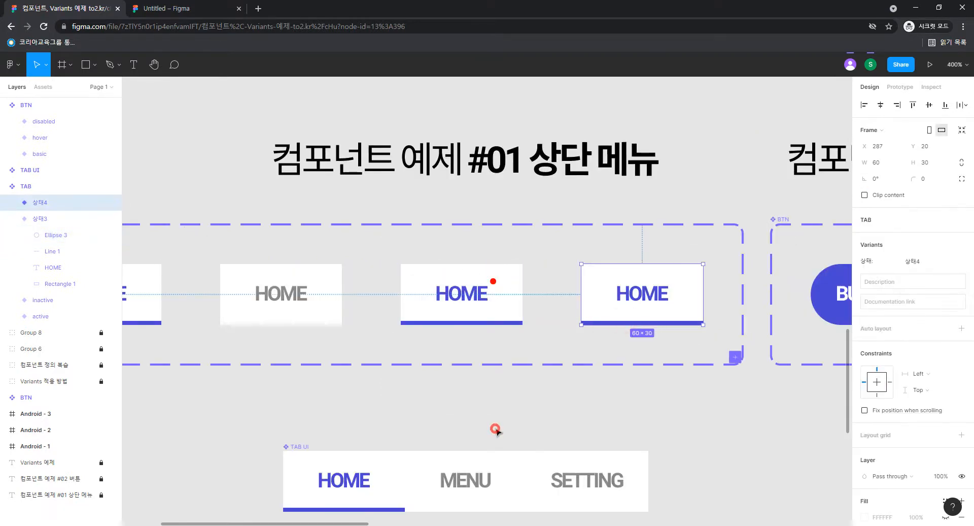
# - Set the 상태 of the fourth TAB variant to inactive
pyautogui.click(949, 262)
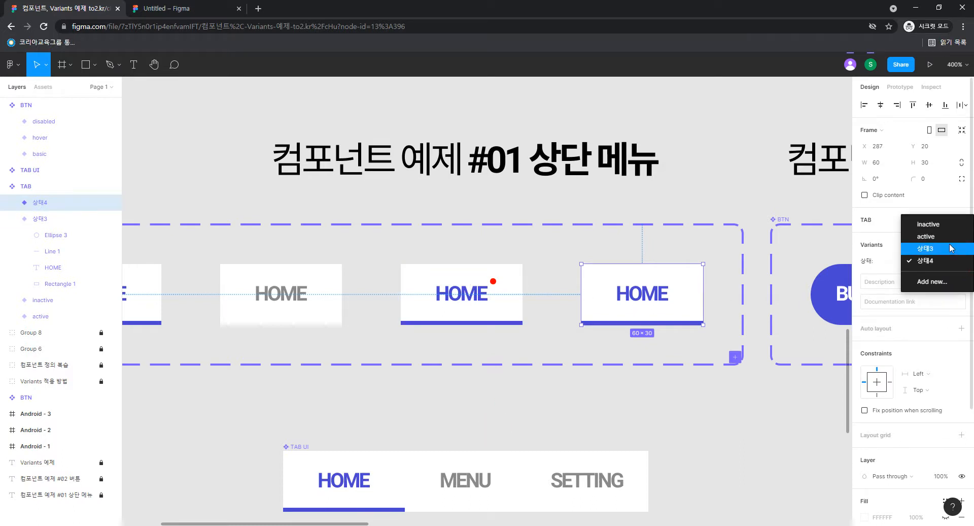
pyautogui.click(946, 224)
pyautogui.click(617, 298)
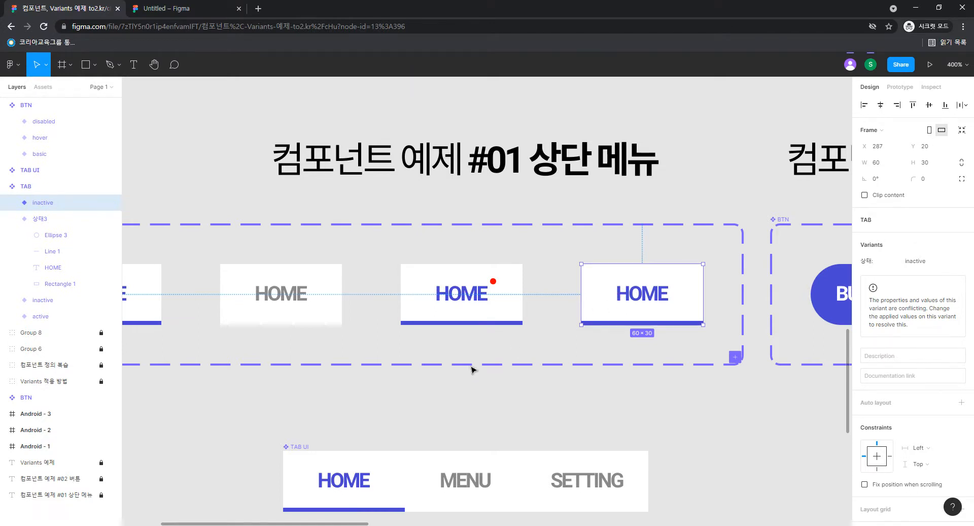
pyautogui.click(470, 301)
pyautogui.click(44, 221)
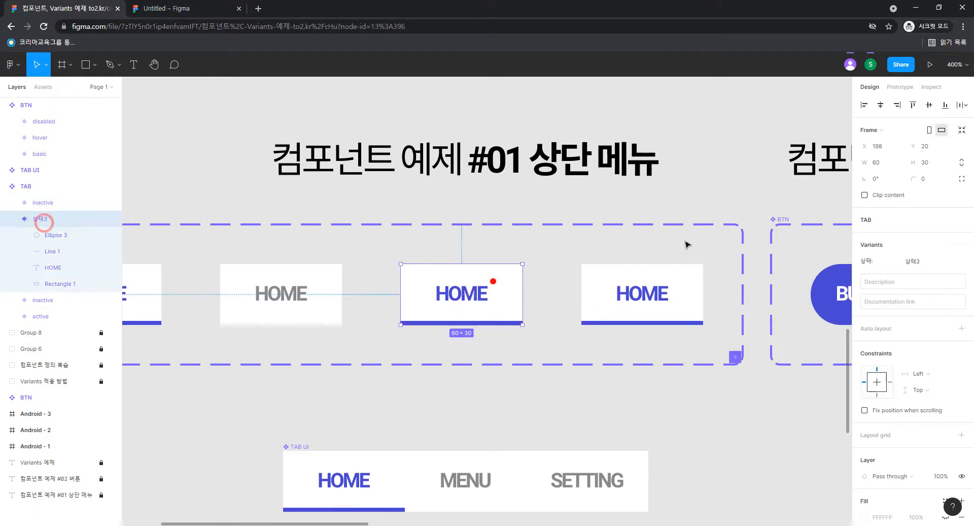
# - Review the TAB set's variant properties and compare the 상태 values of its individual variants
pyautogui.click(40, 186)
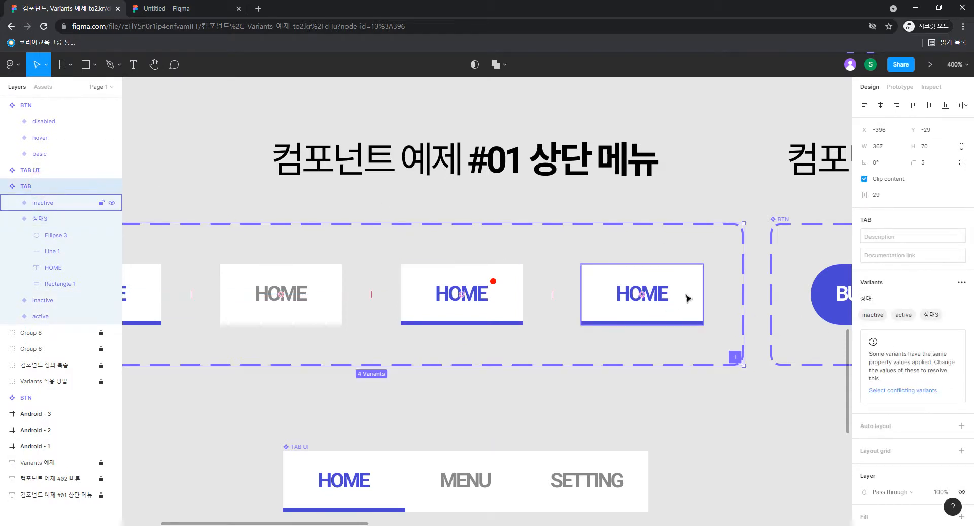
pyautogui.press('-')
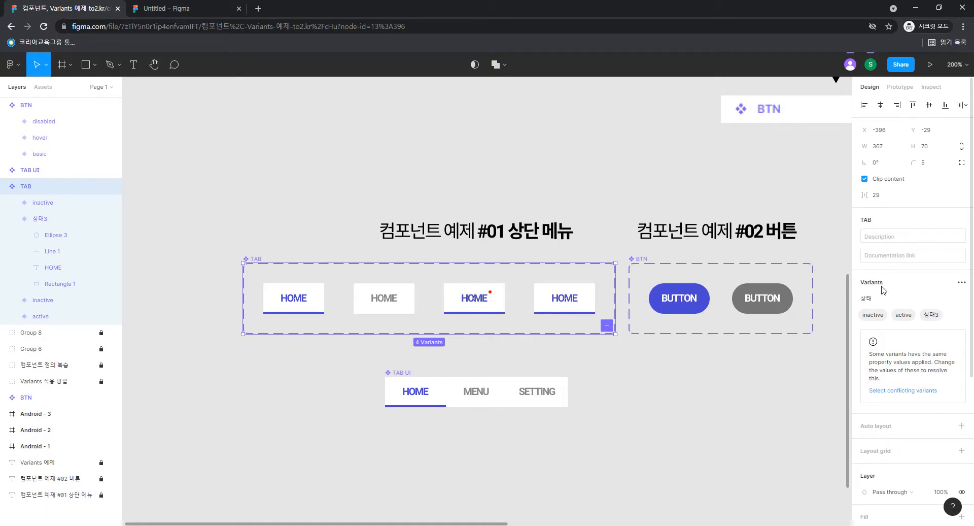
pyautogui.click(311, 306)
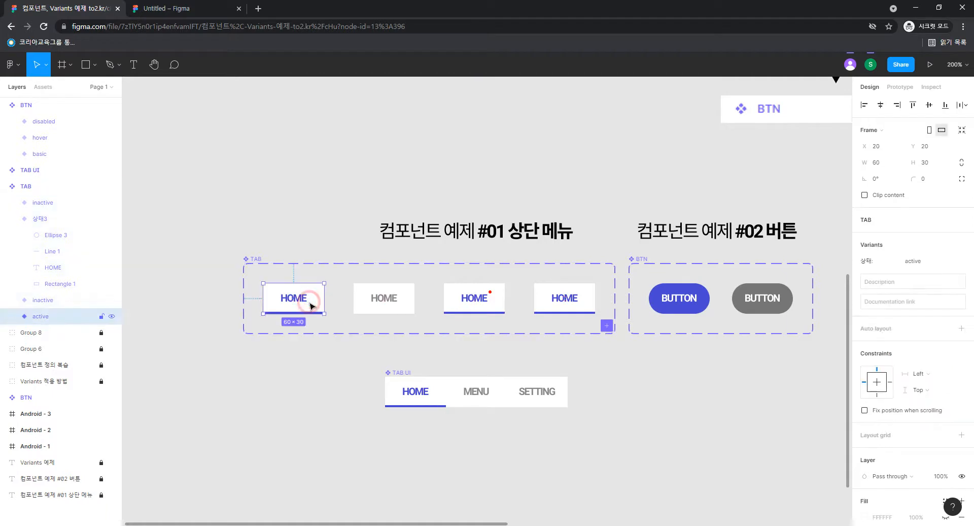
pyautogui.click(379, 306)
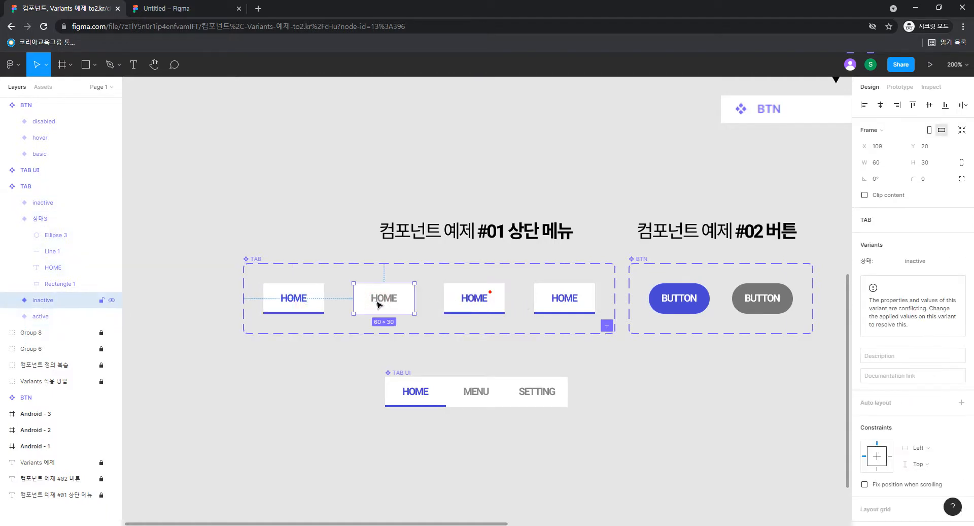
pyautogui.click(491, 298)
# - Delete the fourth TAB variant and put a duplicate of the grey inactive variant in its place
pyautogui.click(569, 303)
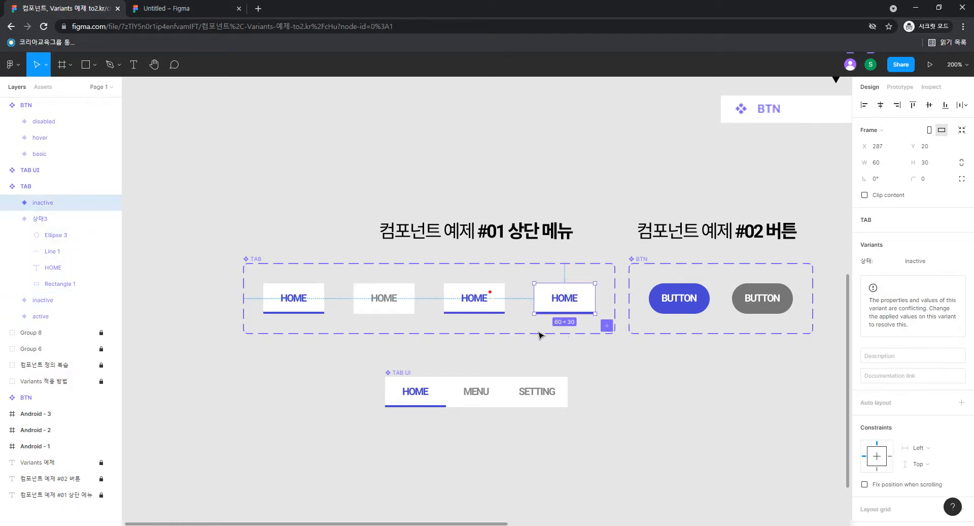
pyautogui.press('Delete')
pyautogui.click(374, 297)
pyautogui.moveTo(391, 299); pyautogui.dragTo(561, 303)
pyautogui.click(524, 323)
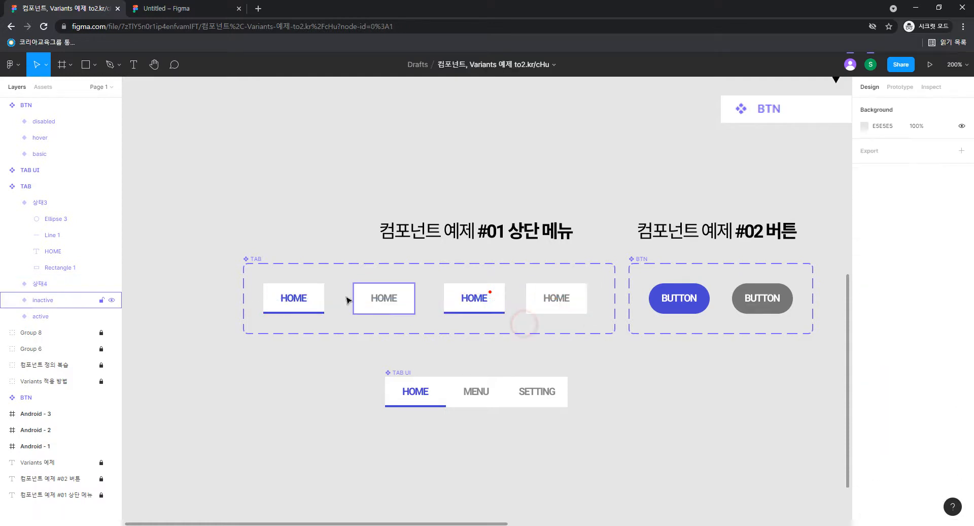
# - Add a new fifth variant to the TAB set
pyautogui.click(293, 293)
pyautogui.click(378, 292)
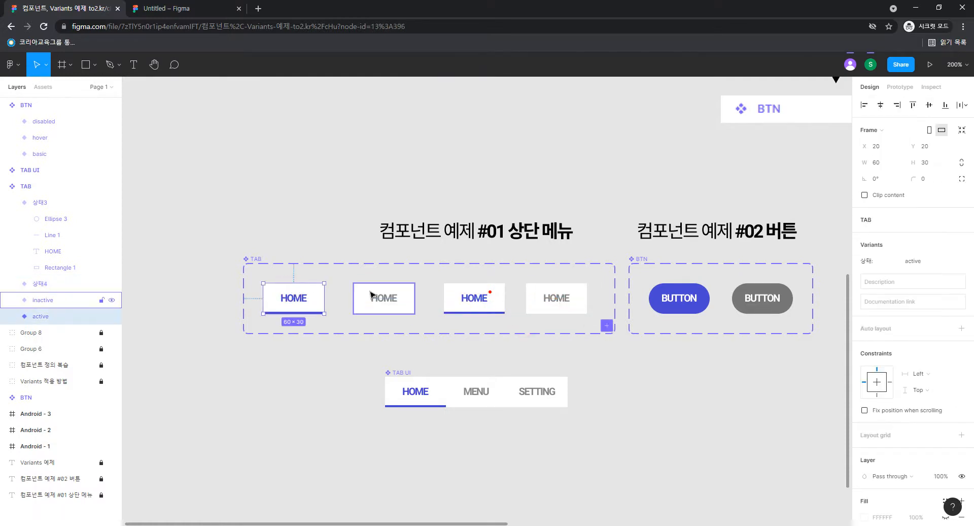
pyautogui.click(254, 263)
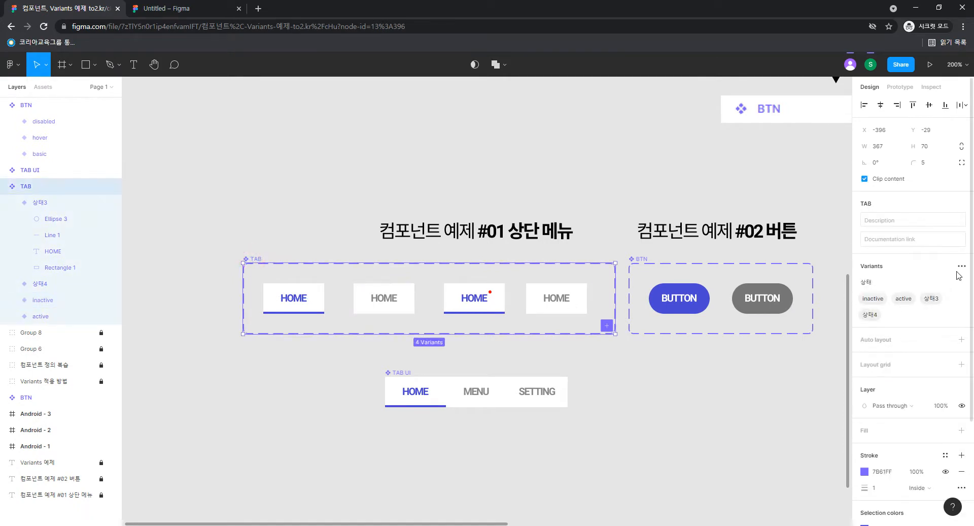
pyautogui.hotkey('shift', '=')
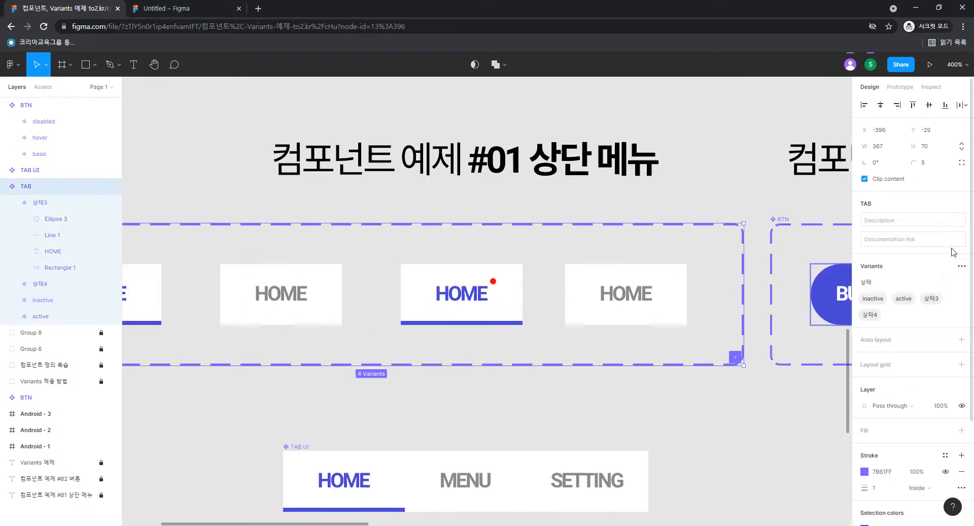
pyautogui.click(967, 269)
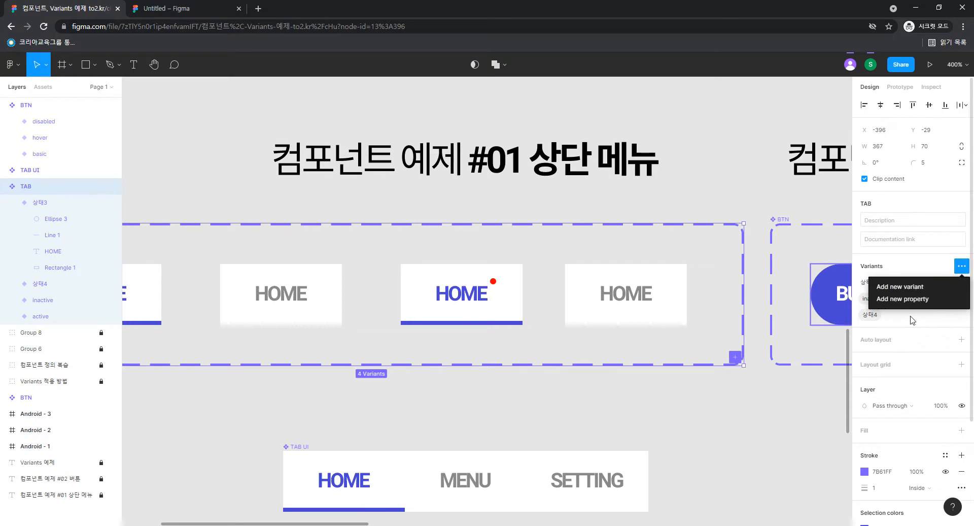
pyautogui.click(909, 286)
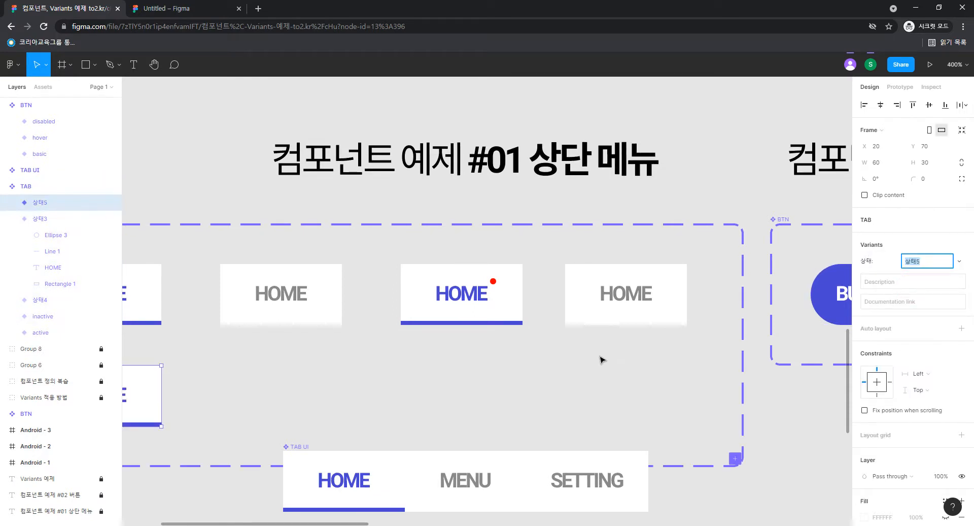
pyautogui.click(462, 380)
pyautogui.hotkey('ctrl', 'z')
# - Add a new variant property named NEW to the TAB set
pyautogui.click(17, 186)
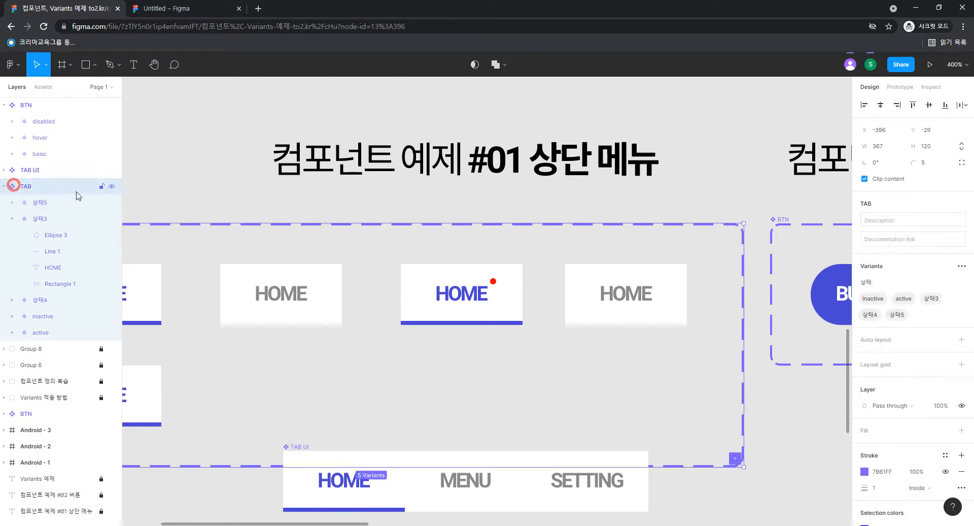
pyautogui.click(962, 266)
pyautogui.click(942, 298)
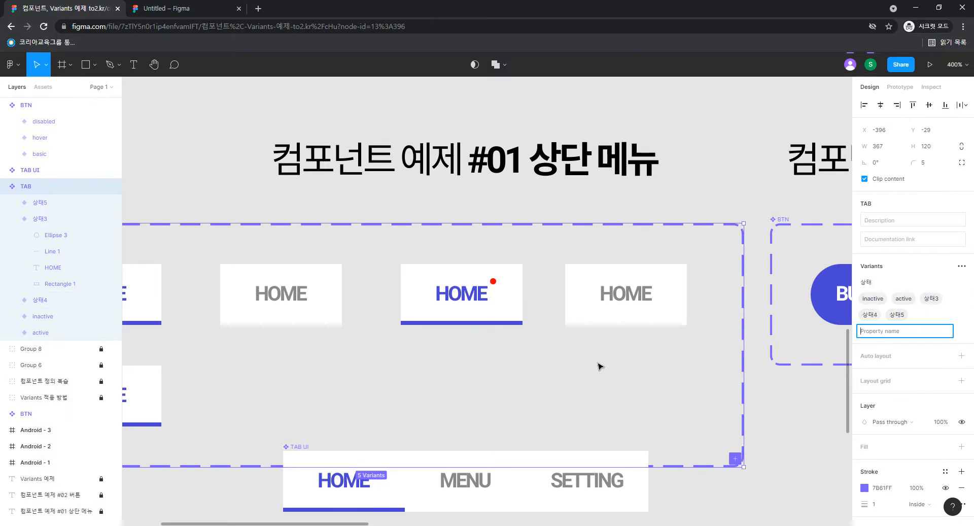
pyautogui.write('ㄴ')
pyautogui.press('BackSpace')
pyautogui.write('NEW')
pyautogui.press('Return')
# - Delete the fifth variant in the second row of the TAB set
pyautogui.scroll(-5, 542, 420)
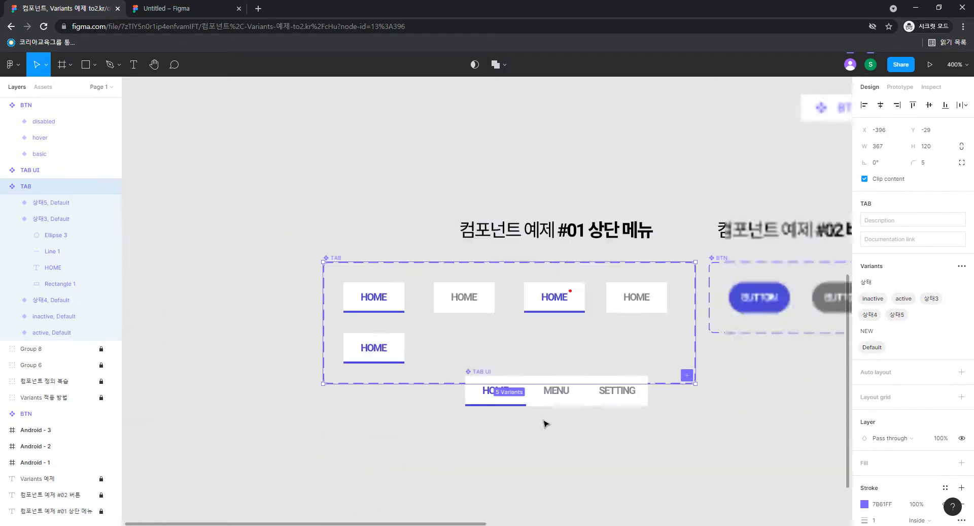
pyautogui.click(398, 340)
pyautogui.press('Delete')
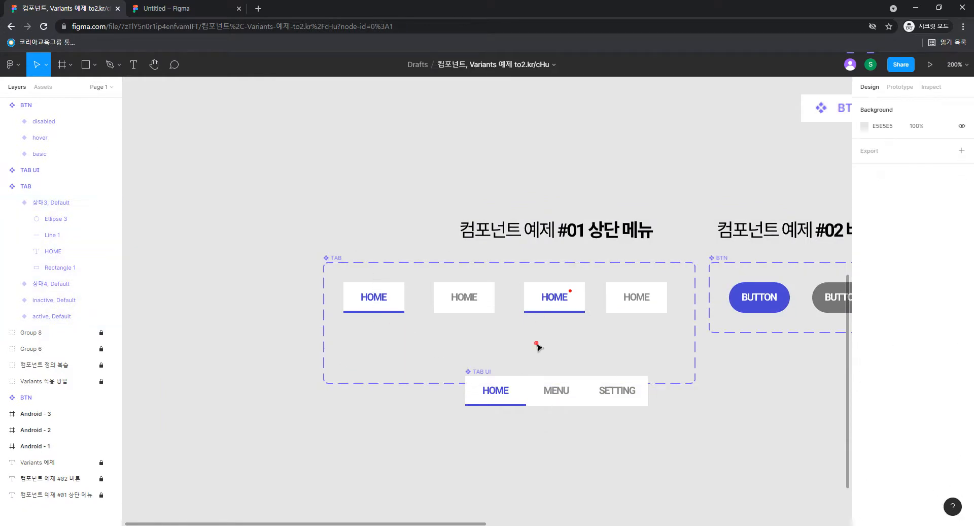
# - Set 상태 to active and NEW to yes on the third TAB variant with the red circle
pyautogui.click(569, 294)
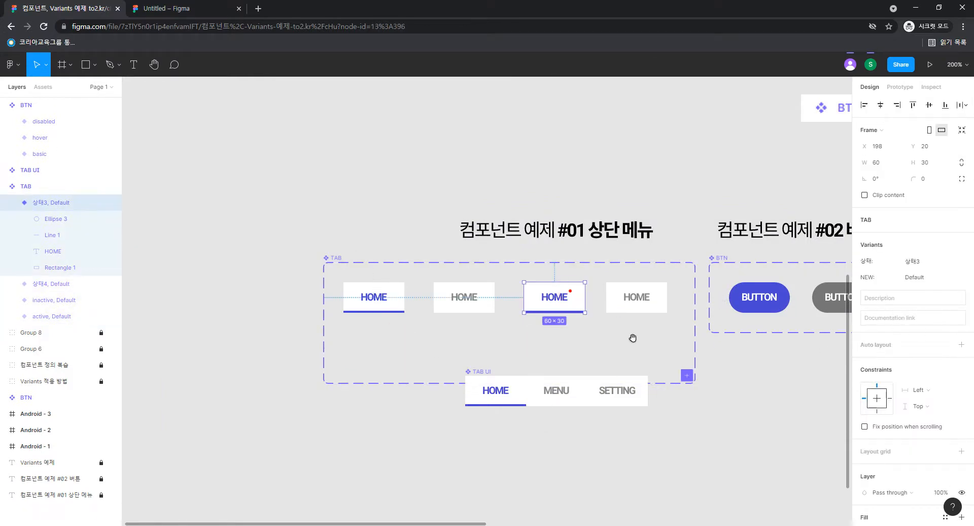
pyautogui.hscroll(1, 613, 345)
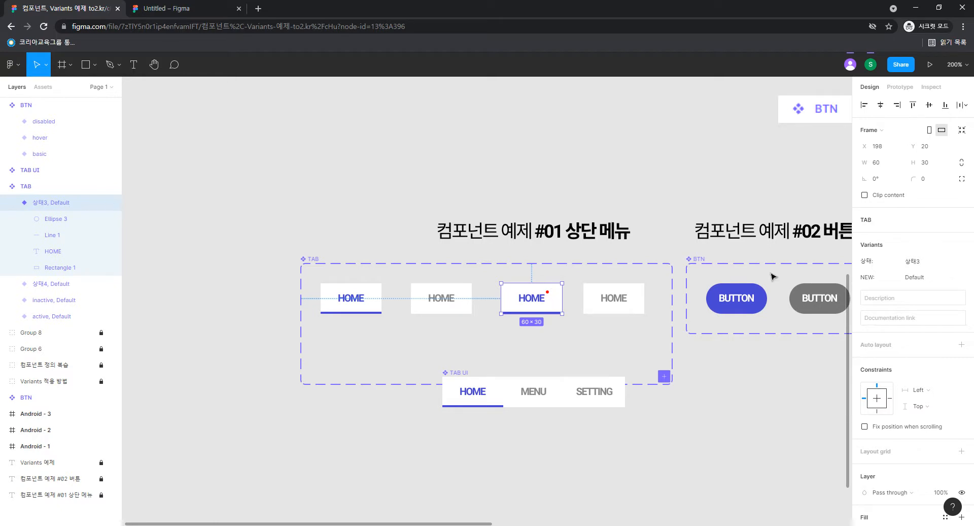
pyautogui.click(962, 260)
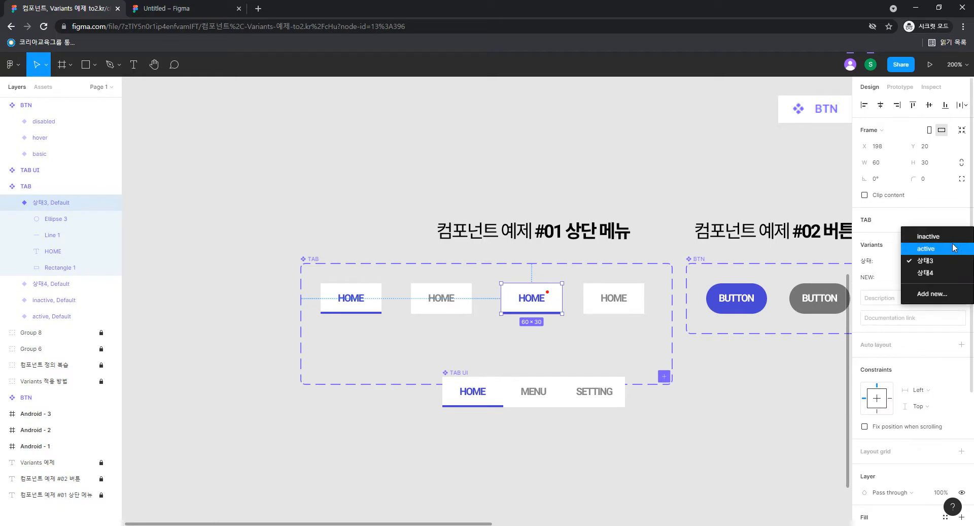
pyautogui.click(952, 248)
pyautogui.click(911, 279)
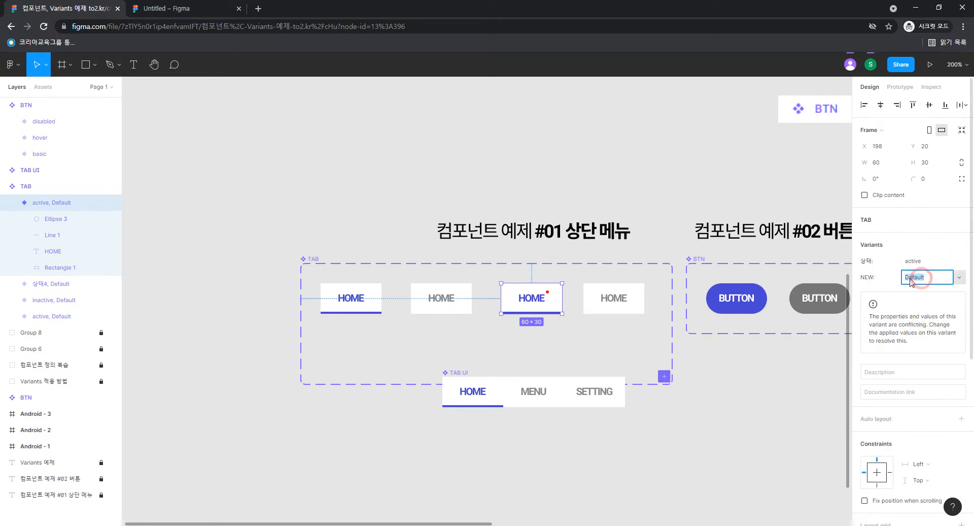
pyautogui.write('yes')
pyautogui.press('Return')
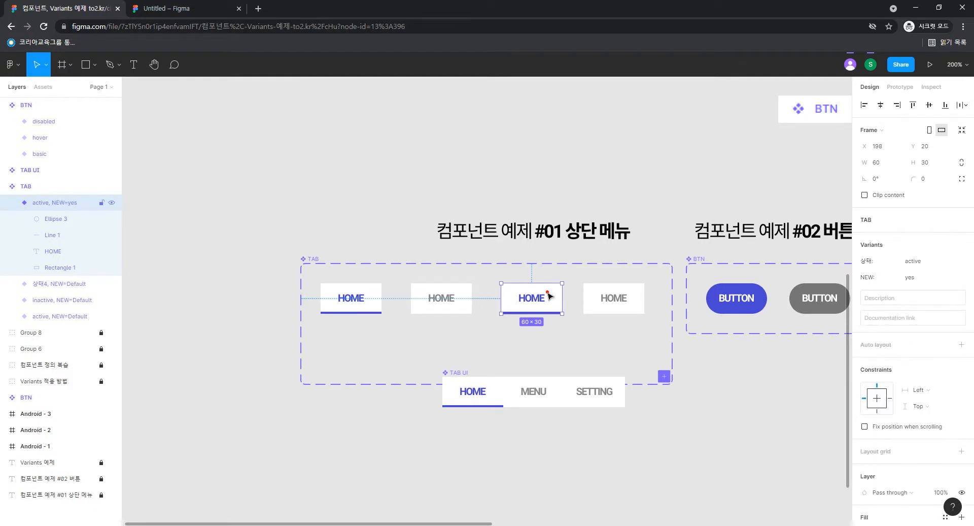
pyautogui.click(674, 383)
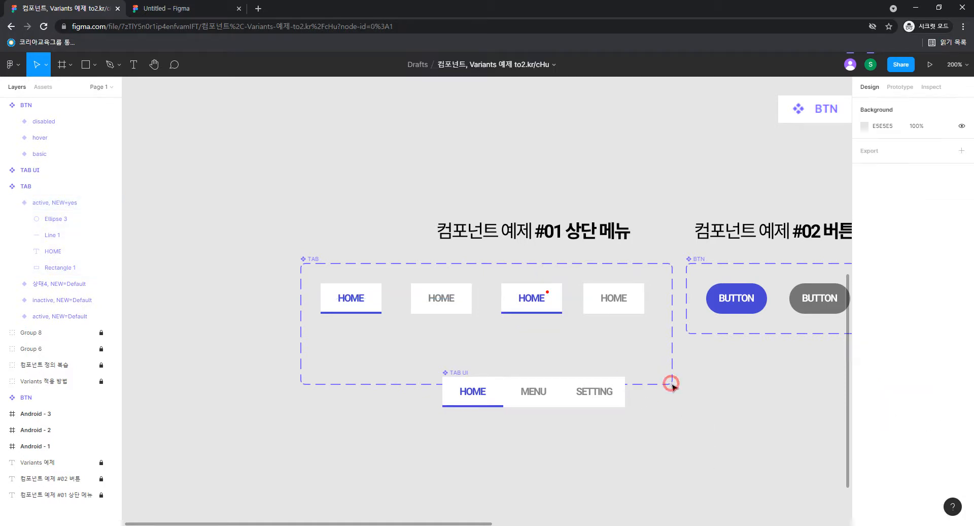
# - Duplicate the red circle from the third TAB variant into the grey fourth variant
pyautogui.click(614, 305)
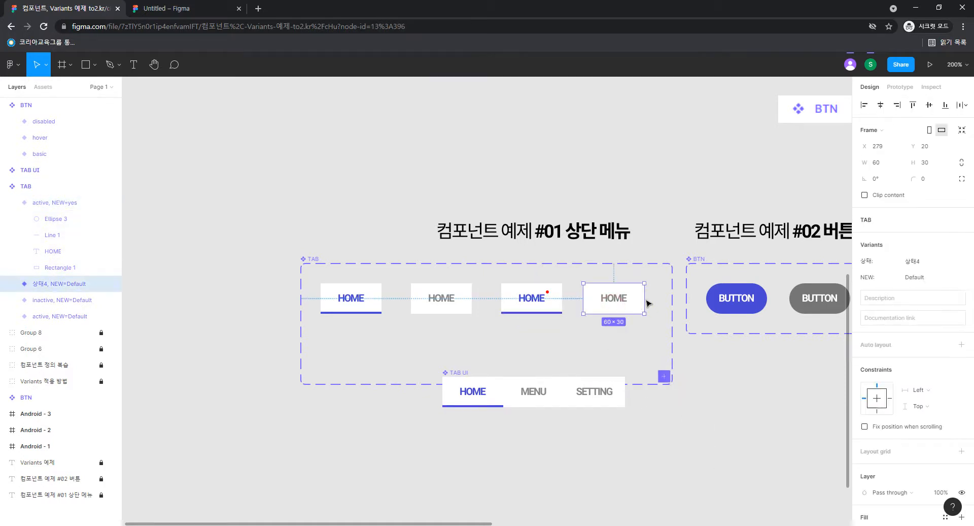
pyautogui.click(548, 290)
pyautogui.doubleClick(548, 291)
pyautogui.moveTo(550, 295); pyautogui.dragTo(632, 289)
pyautogui.click(648, 318)
pyautogui.hotkey('ctrl', 'z')
# - Fine-tune the copied red circle's position at the upper right of the HOME text in the fourth TAB variant
pyautogui.click(633, 297)
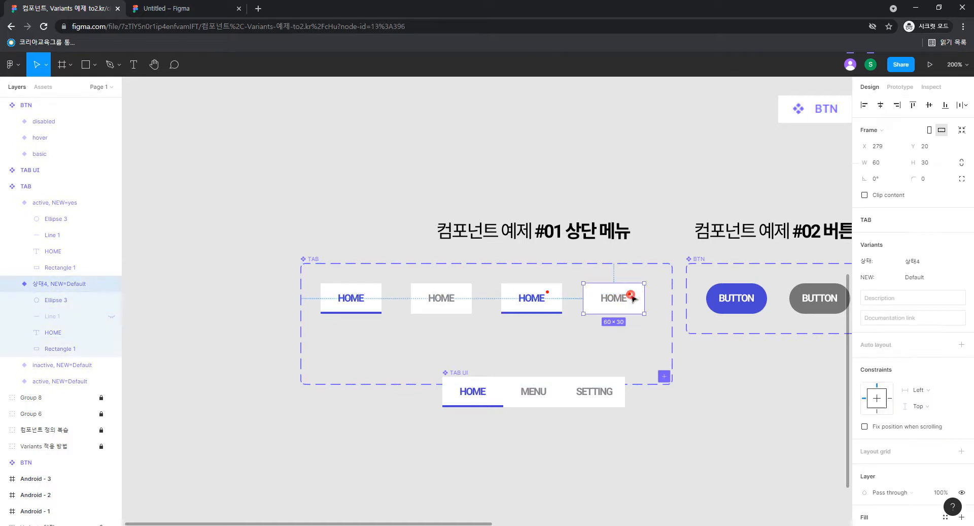
pyautogui.click(634, 297)
pyautogui.press('Right')
pyautogui.press('Right')
pyautogui.press('Right')
pyautogui.press('Up')
pyautogui.press('Up')
pyautogui.press('Up')
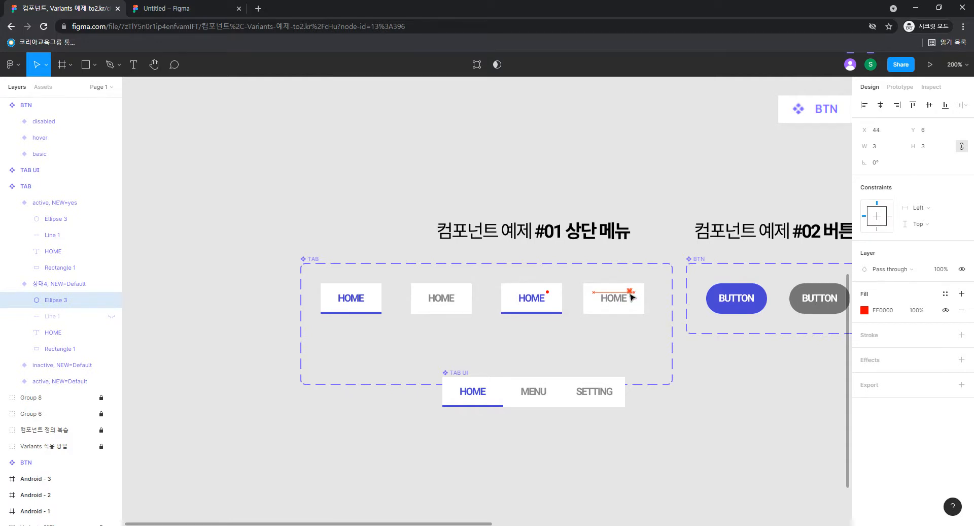
pyautogui.click(639, 333)
pyautogui.click(637, 310)
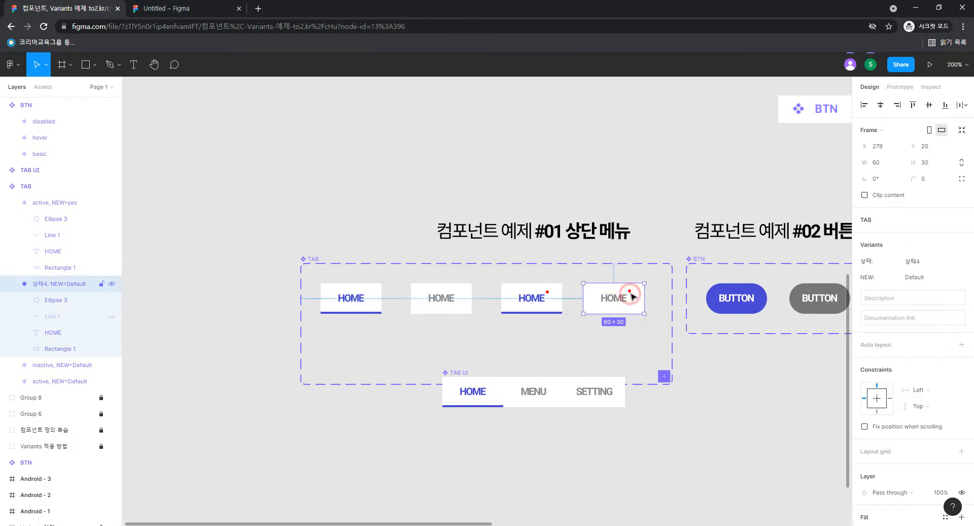
pyautogui.doubleClick(631, 295)
pyautogui.press('Down')
pyautogui.press('Down')
pyautogui.click(646, 340)
# - Set 상태 to inactive and NEW to yes on the fourth TAB variant
pyautogui.click(643, 305)
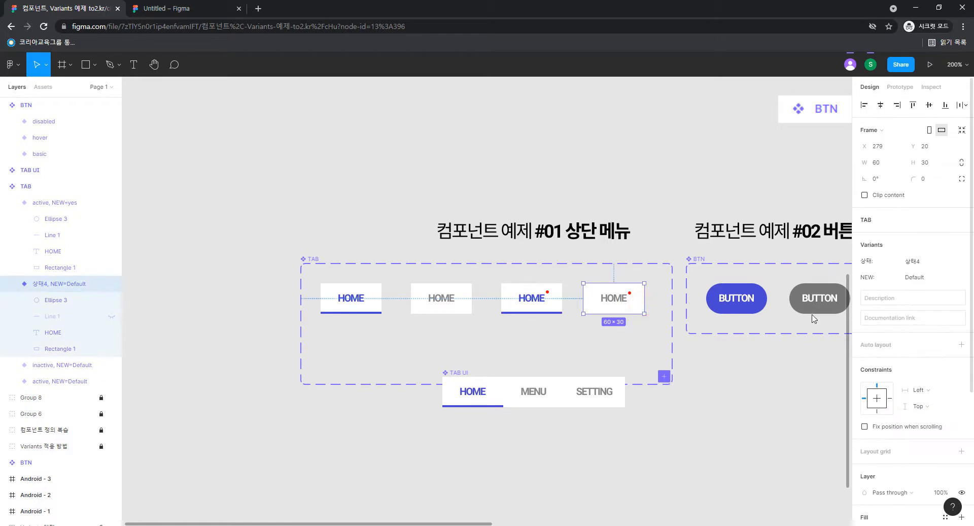
pyautogui.click(954, 261)
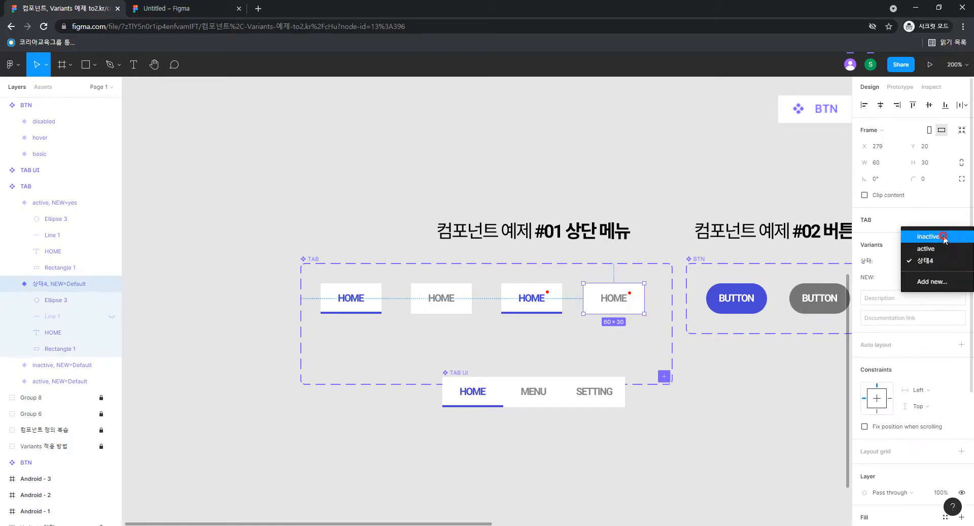
pyautogui.click(943, 237)
pyautogui.click(939, 277)
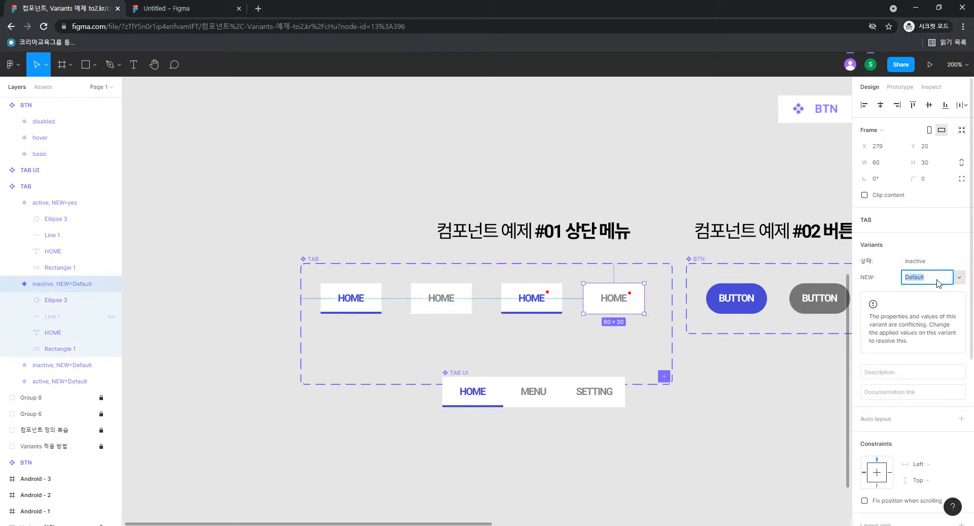
pyautogui.write('yes')
pyautogui.press('Return')
# - Set the NEW property to no on the first and second TAB variants, which have no red circle
pyautogui.click(365, 302)
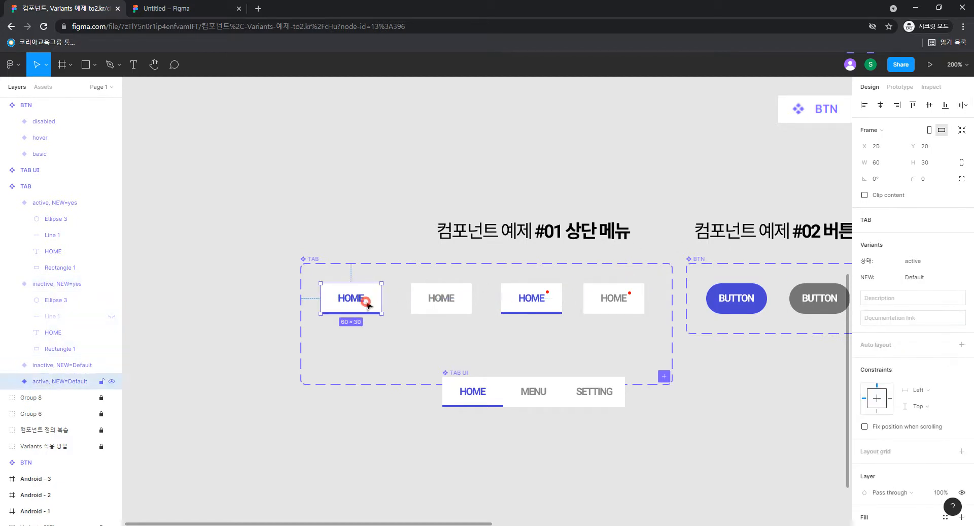
pyautogui.click(921, 277)
pyautogui.write('no')
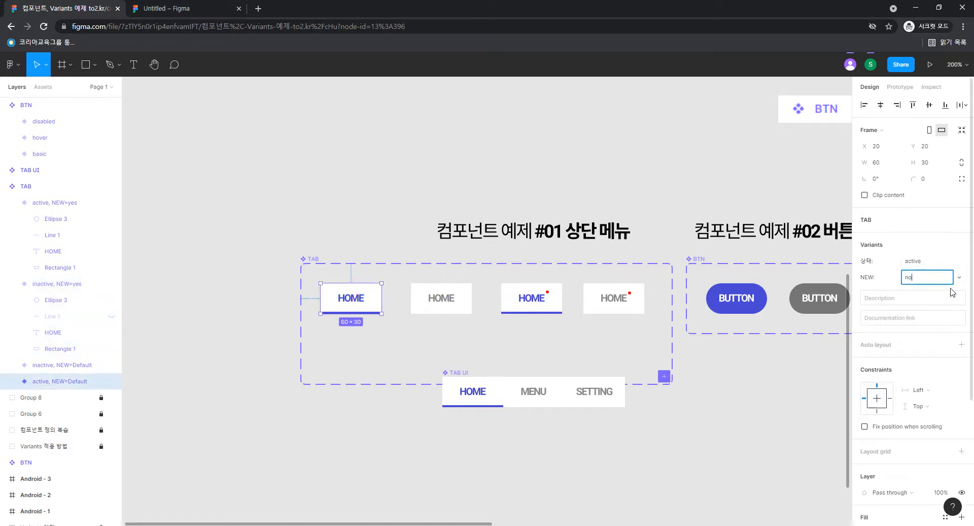
pyautogui.press('Return')
pyautogui.click(440, 297)
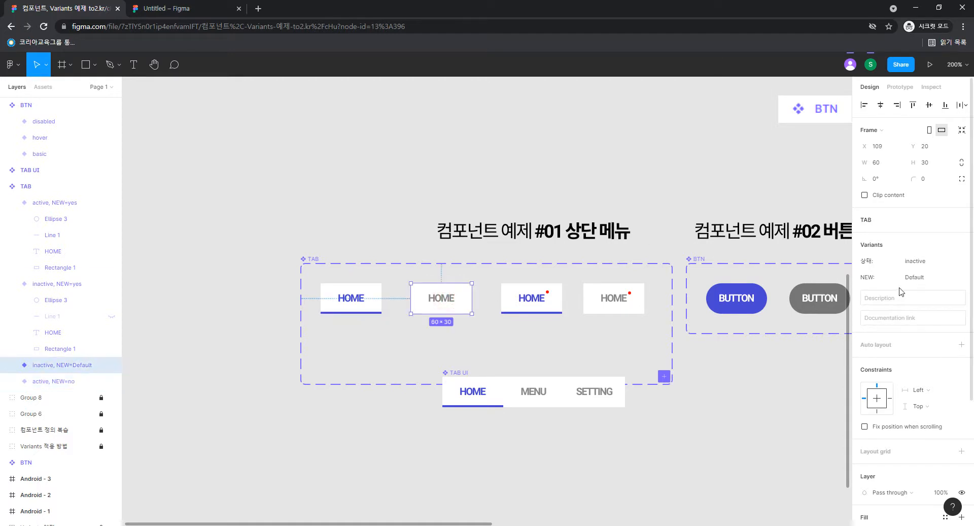
pyautogui.click(919, 277)
pyautogui.write('no')
pyautogui.press('Return')
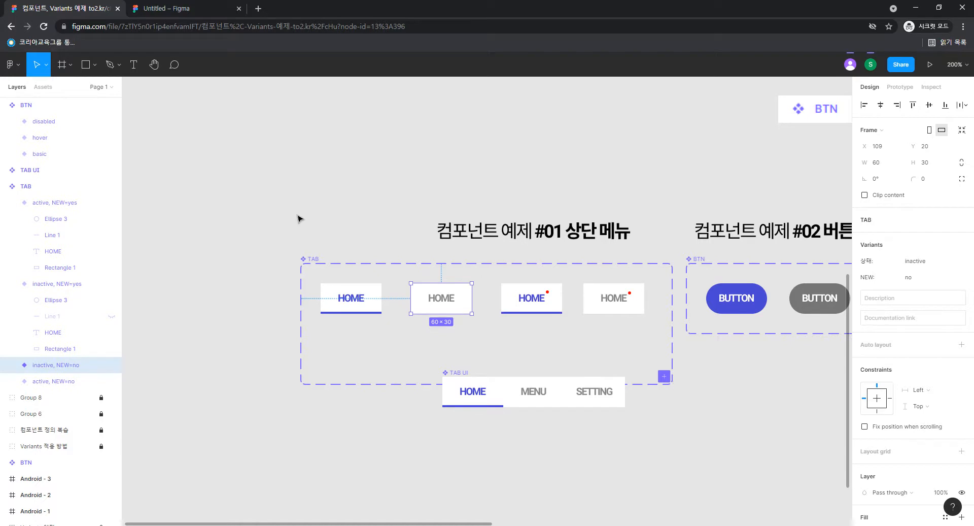
# - Move the TAB UI component to about X -250, Y 138, clear below the TAB component set
pyautogui.click(342, 278)
pyautogui.moveTo(452, 373); pyautogui.dragTo(458, 428)
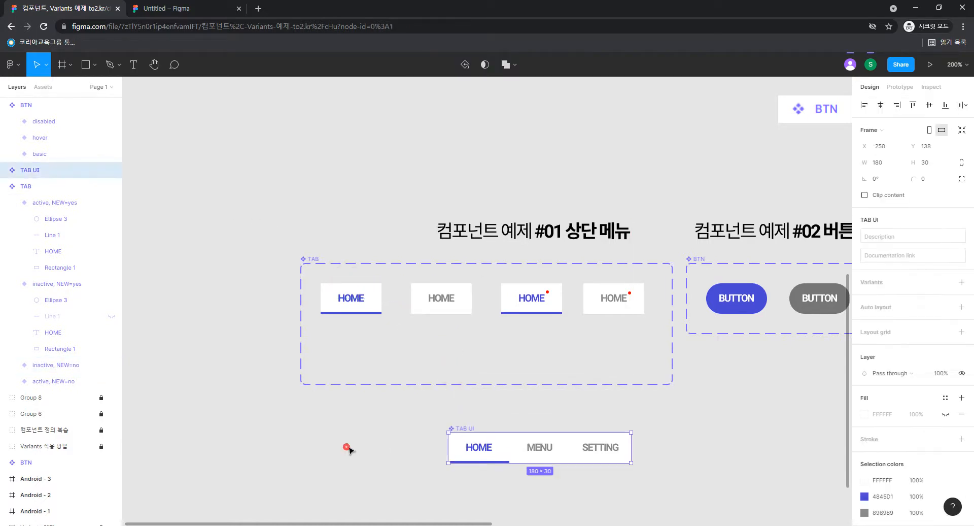
pyautogui.click(346, 446)
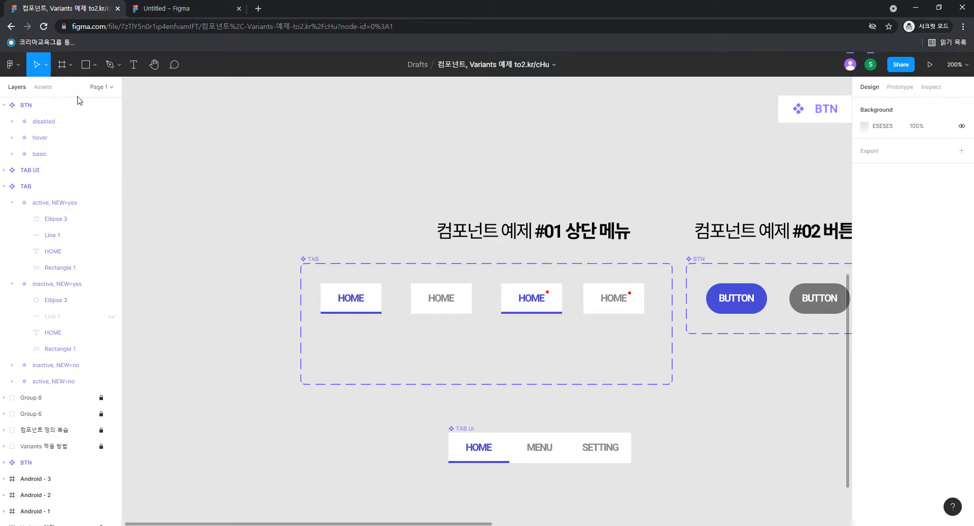
# - Place an instance of the local TAB component on the canvas beside TAB UI, at about X -53, Y 108
pyautogui.click(44, 87)
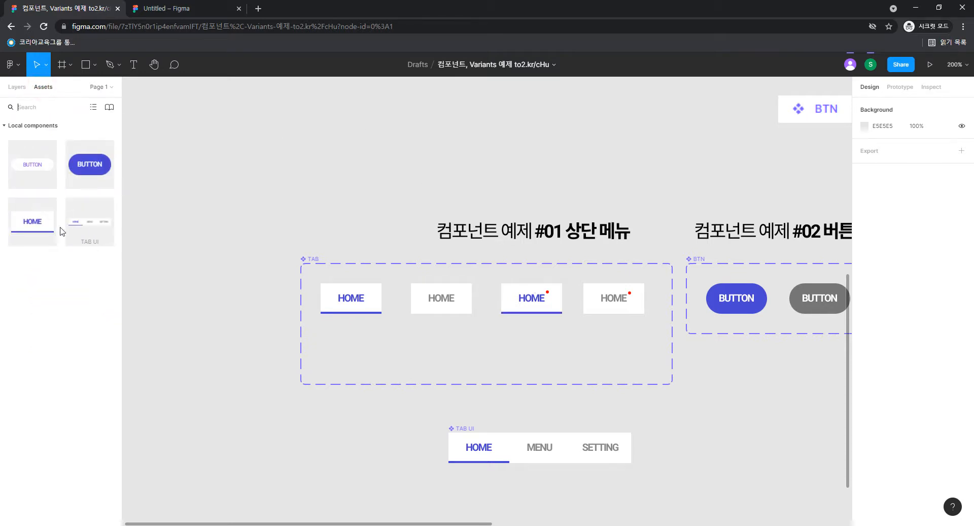
pyautogui.moveTo(36, 223); pyautogui.dragTo(363, 416)
pyautogui.press('space')
pyautogui.moveTo(387, 467); pyautogui.dragTo(366, 350)
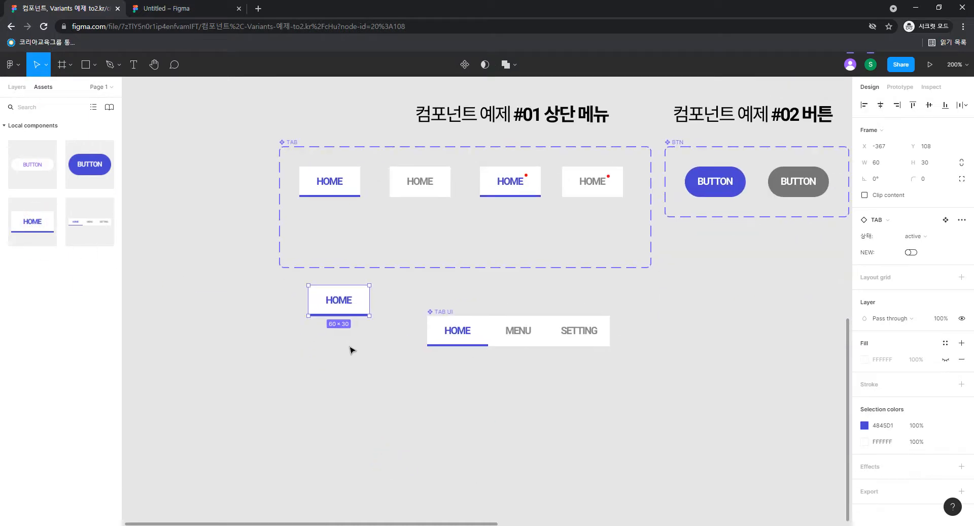
pyautogui.moveTo(360, 306); pyautogui.dragTo(676, 302)
pyautogui.click(658, 383)
pyautogui.press('space')
pyautogui.moveTo(715, 370); pyautogui.dragTo(672, 374)
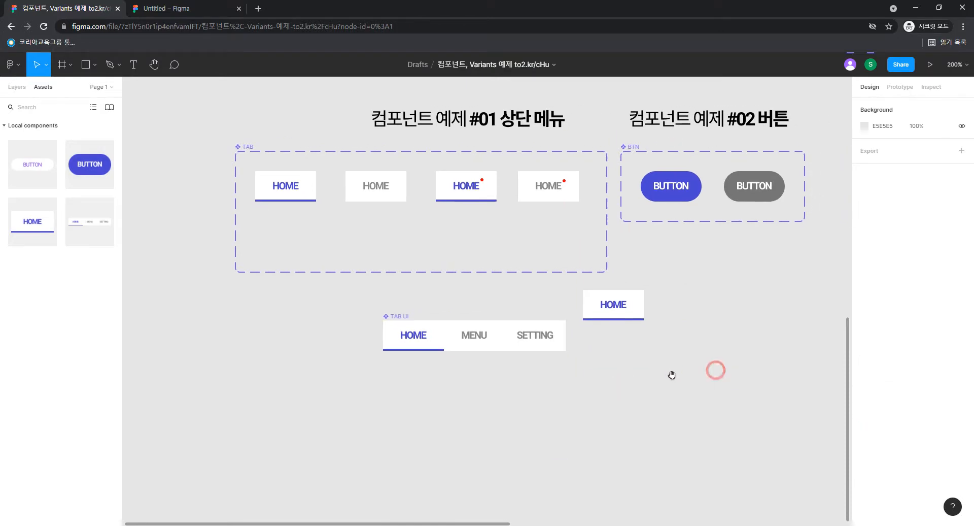
# - Shift the TAB instance to about X -29, Y 101 and switch its NEW property on and off again
pyautogui.click(629, 303)
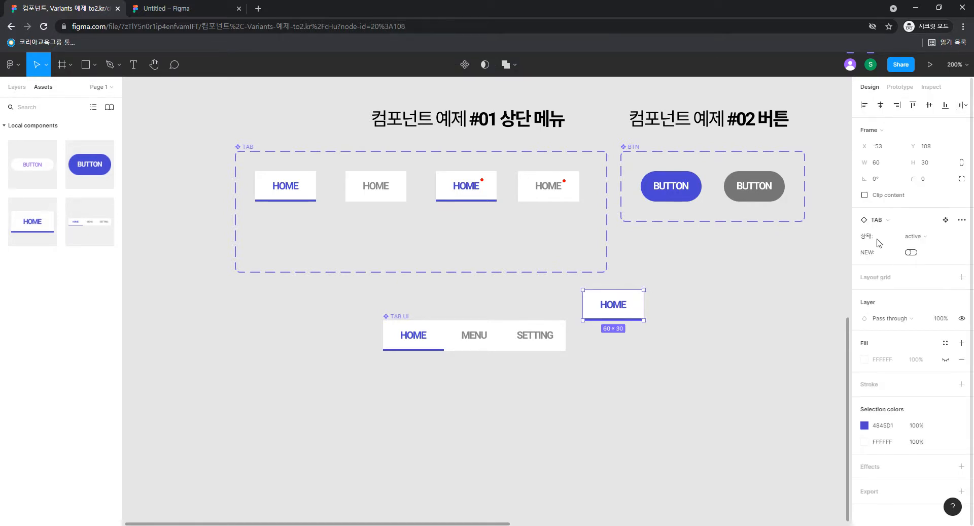
pyautogui.press('super')
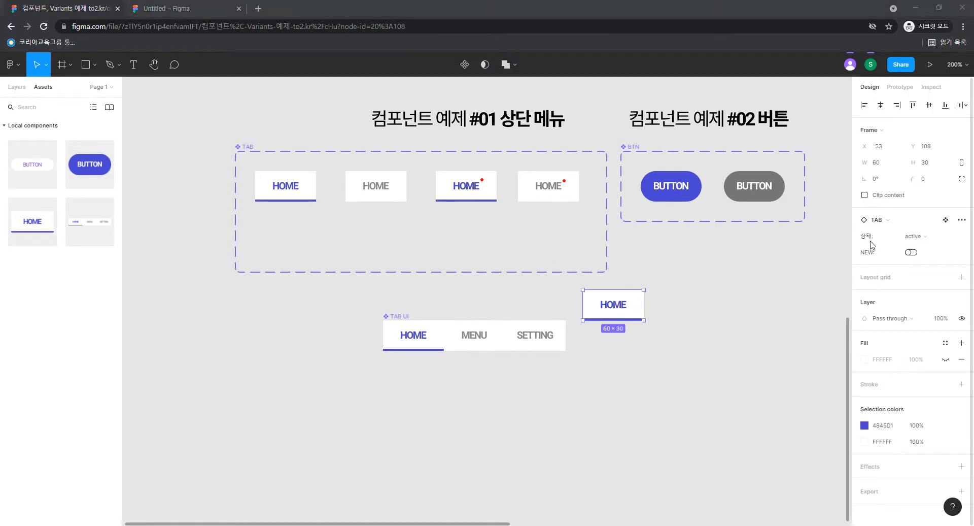
pyautogui.press('super')
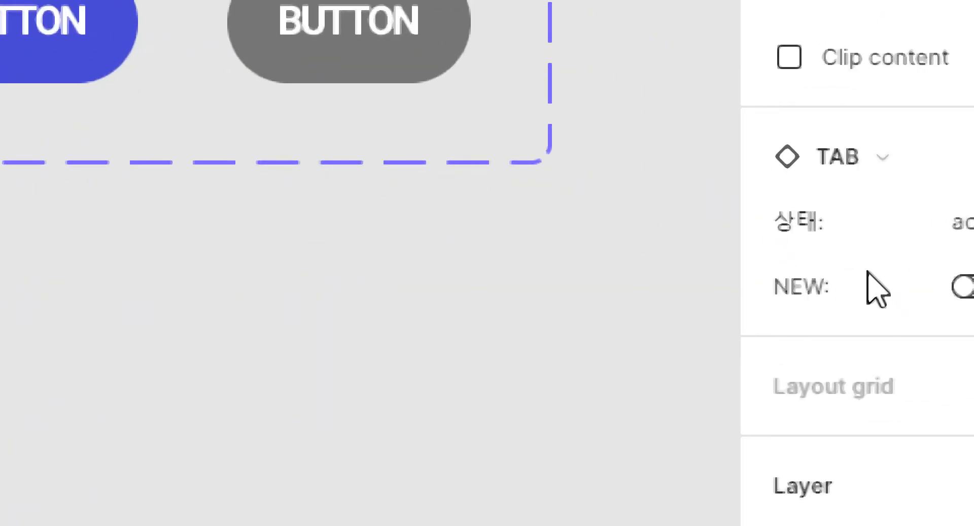
pyautogui.click(812, 285)
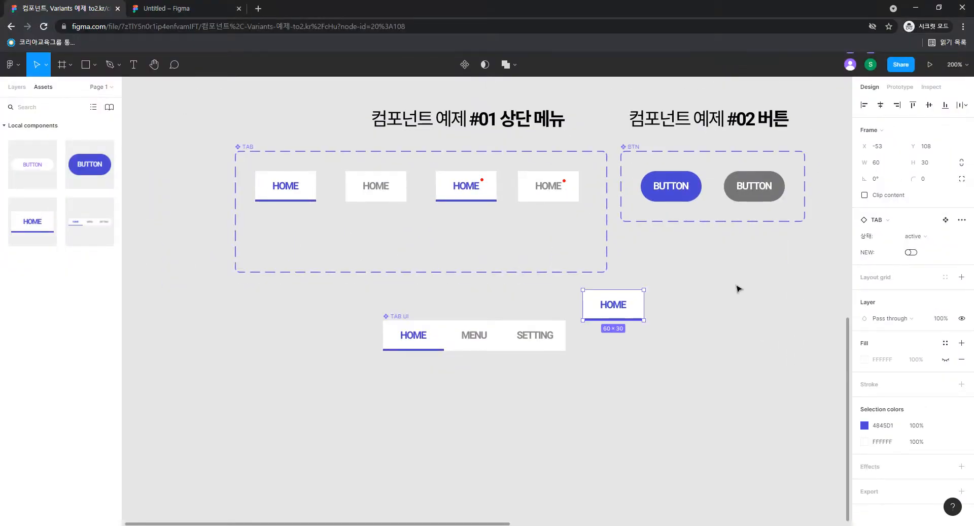
pyautogui.moveTo(611, 301); pyautogui.dragTo(636, 294)
pyautogui.click(913, 236)
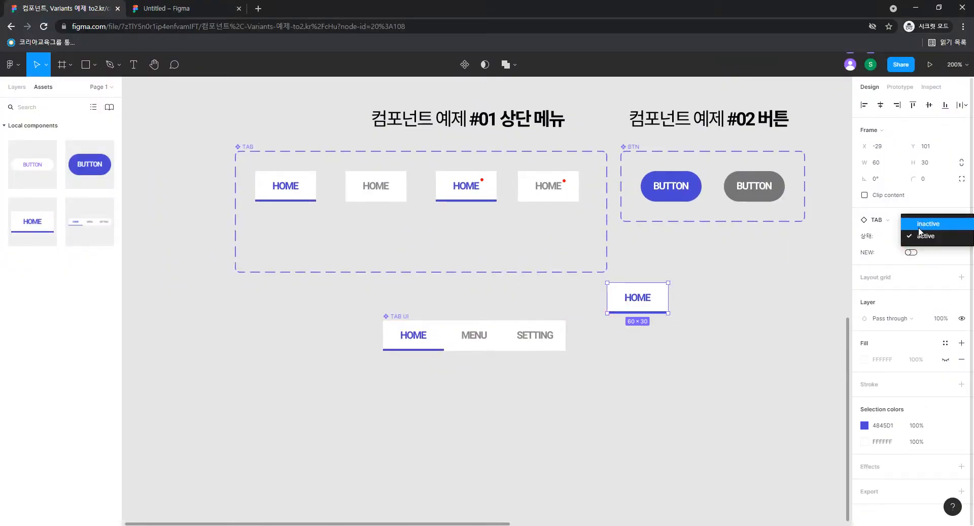
pyautogui.click(919, 230)
pyautogui.click(918, 234)
pyautogui.click(921, 248)
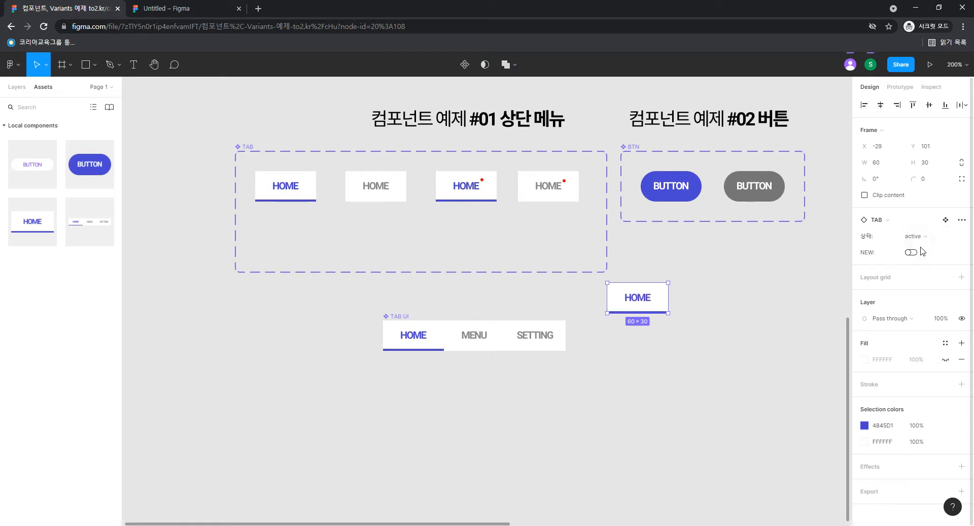
pyautogui.click(913, 253)
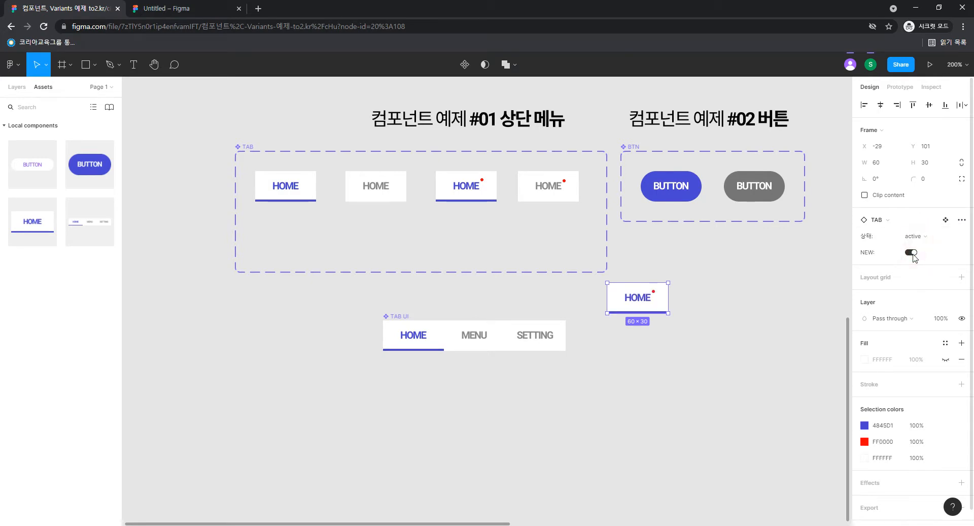
pyautogui.click(913, 253)
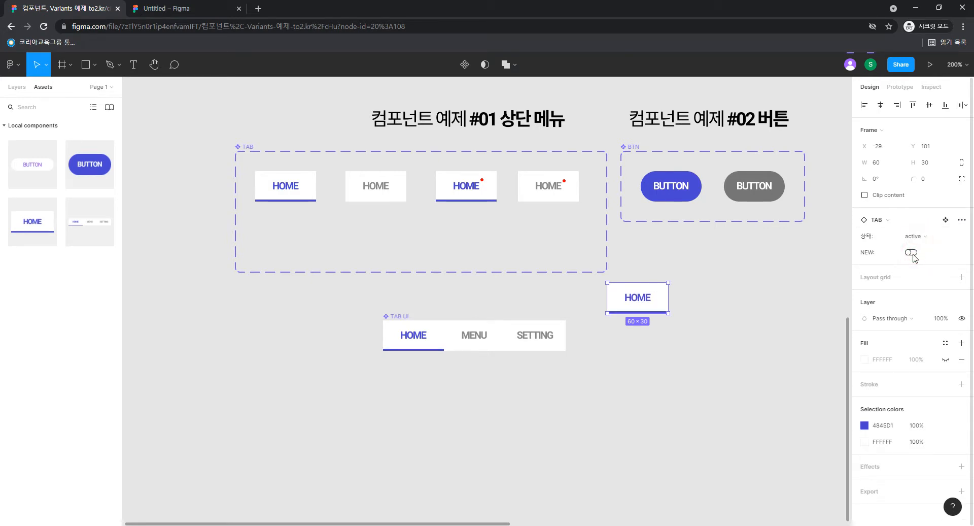
# - Set the TAB instance's 상태 to inactive and test its NEW property on and off
pyautogui.click(916, 236)
pyautogui.click(924, 224)
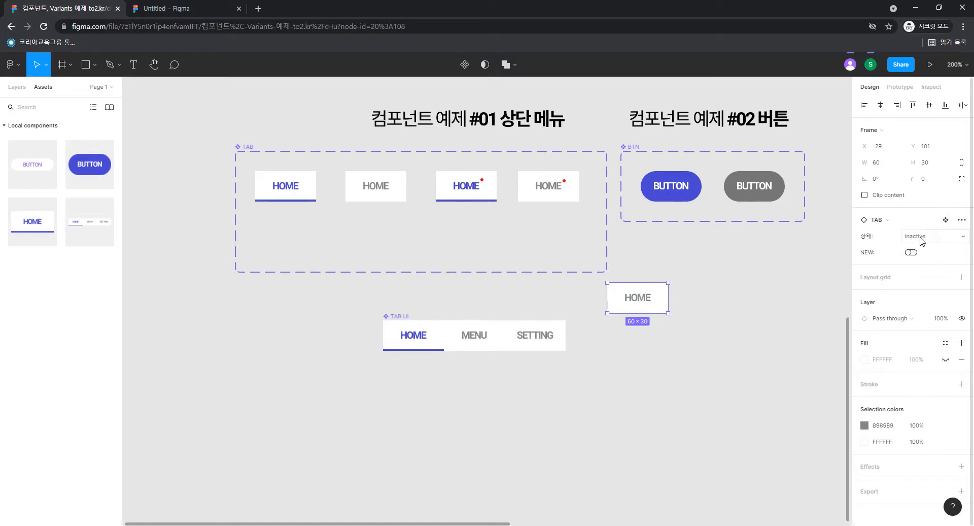
pyautogui.click(912, 252)
pyautogui.click(911, 252)
pyautogui.click(652, 372)
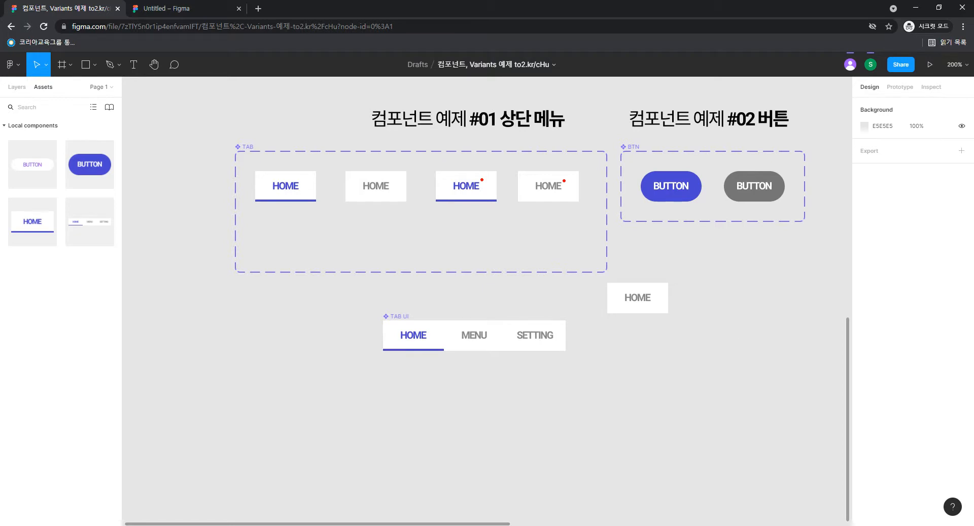
# - Toggle NEW repeatedly on the inactive TAB instance, leaving it switched on
pyautogui.click(647, 286)
pyautogui.click(912, 253)
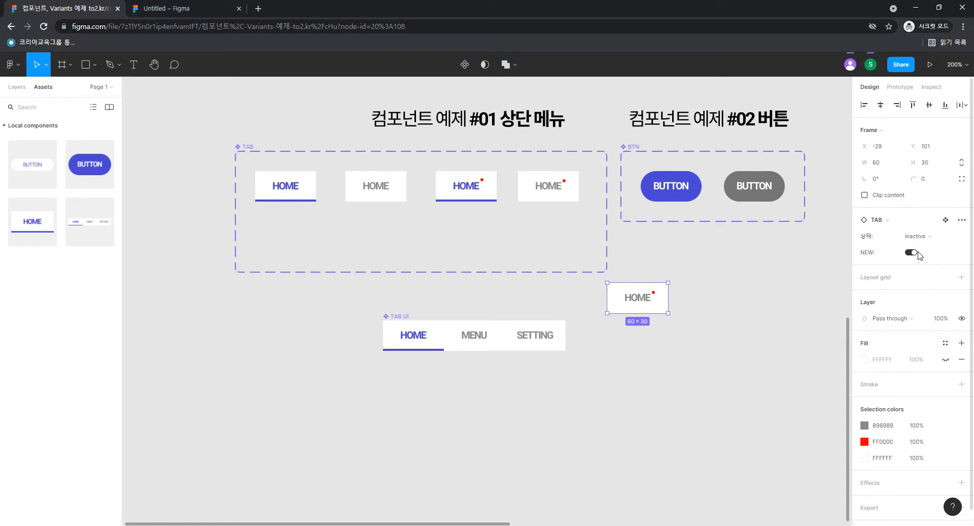
pyautogui.click(911, 252)
pyautogui.click(912, 252)
pyautogui.click(912, 252)
pyautogui.click(912, 252)
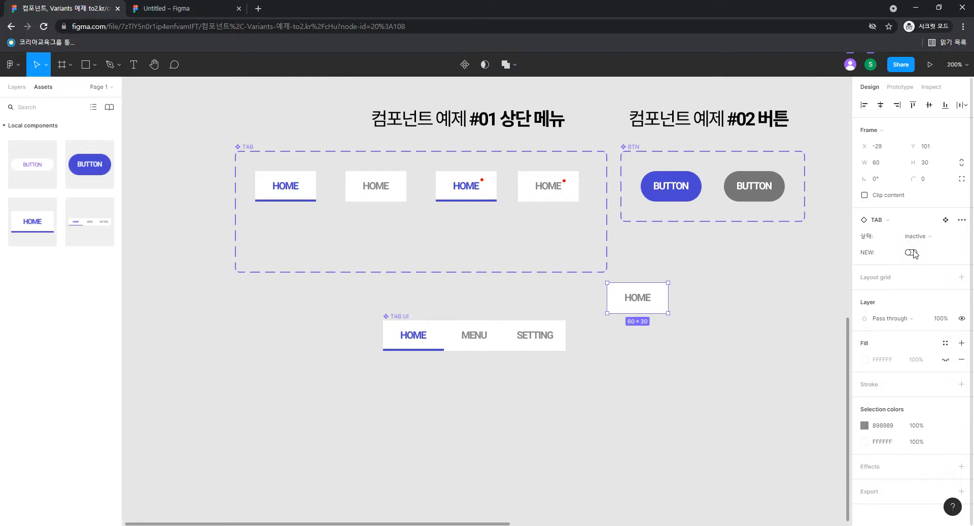
pyautogui.click(912, 252)
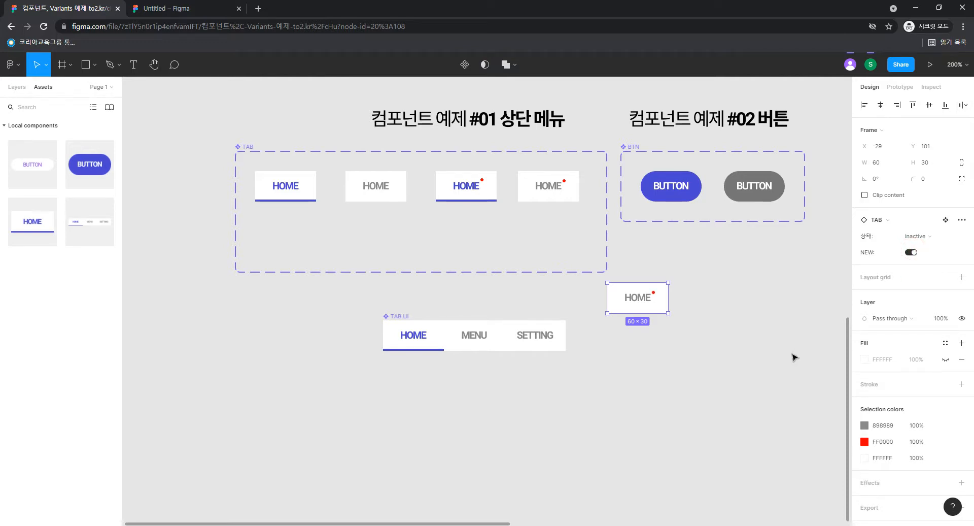
# - Delete the test TAB instance beside TAB UI
pyautogui.click(671, 383)
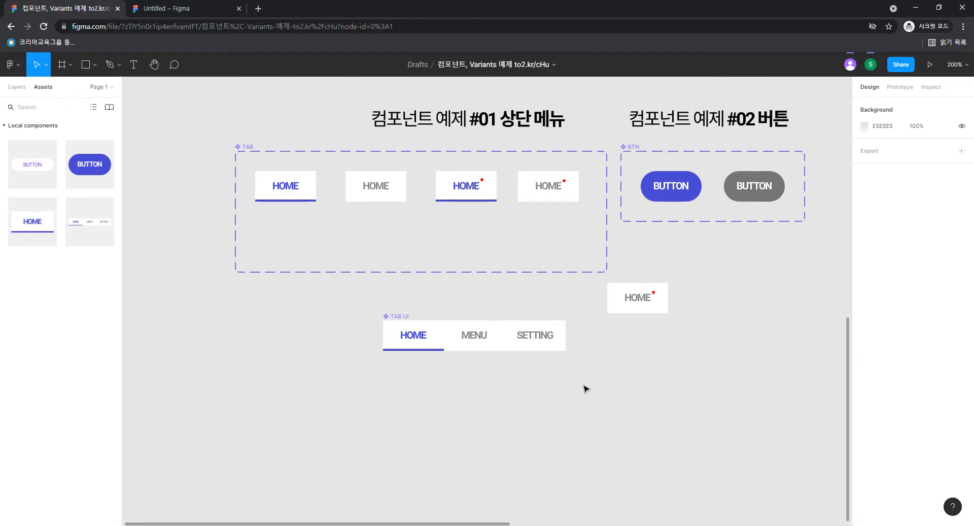
pyautogui.click(649, 304)
pyautogui.press('Delete')
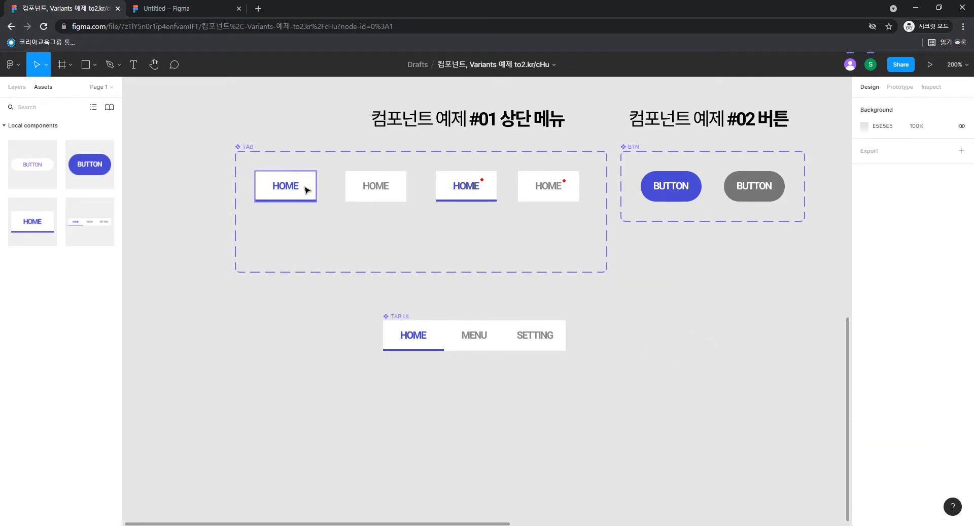
pyautogui.click(302, 190)
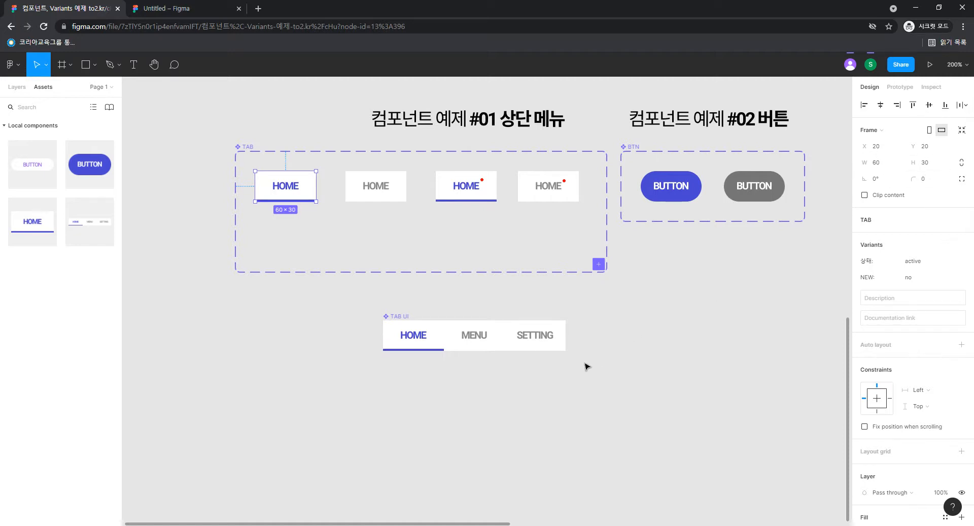
pyautogui.click(533, 391)
# - Create a 180 × 30 frame below TAB UI, at about X -357, Y 199
pyautogui.moveTo(436, 407); pyautogui.dragTo(594, 381)
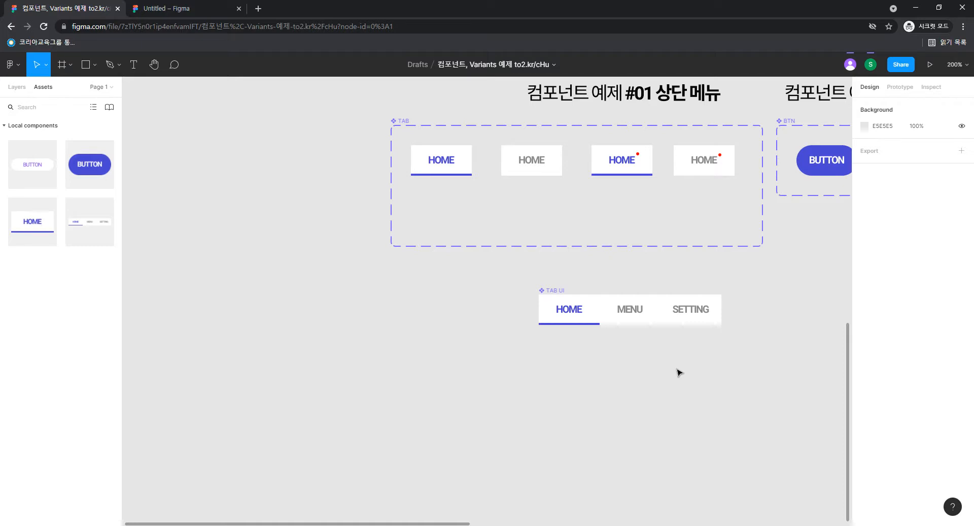
pyautogui.press('f')
pyautogui.click(545, 352)
pyautogui.moveTo(545, 359); pyautogui.dragTo(481, 414)
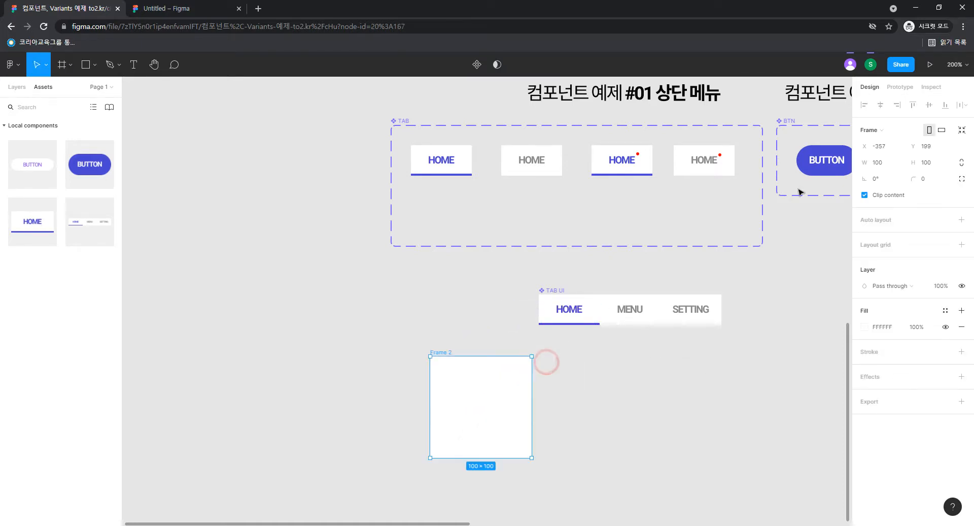
pyautogui.click(889, 164)
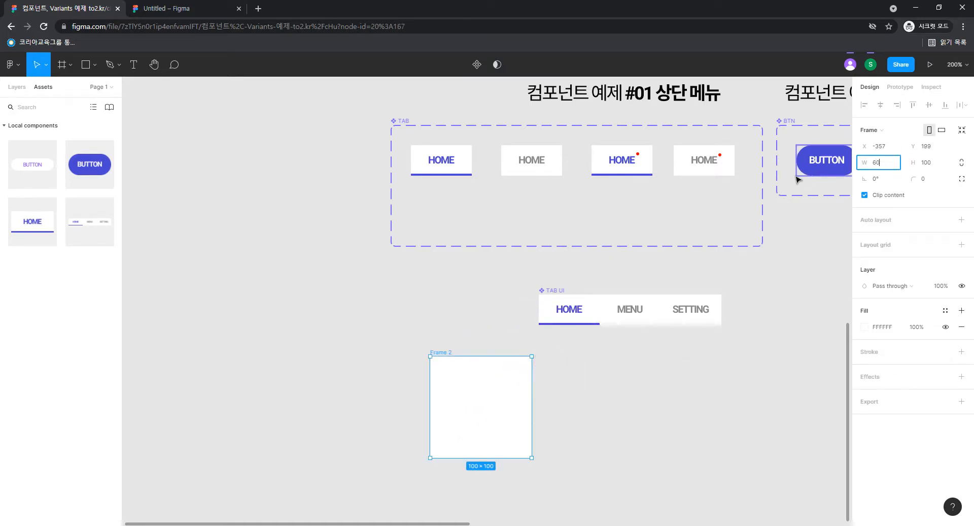
pyautogui.press('Return')
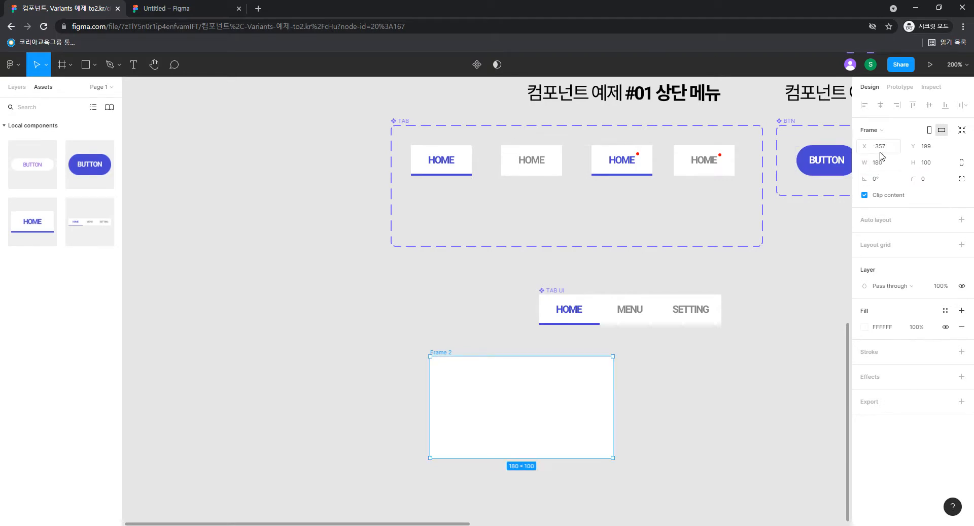
pyautogui.click(938, 165)
pyautogui.press('Return')
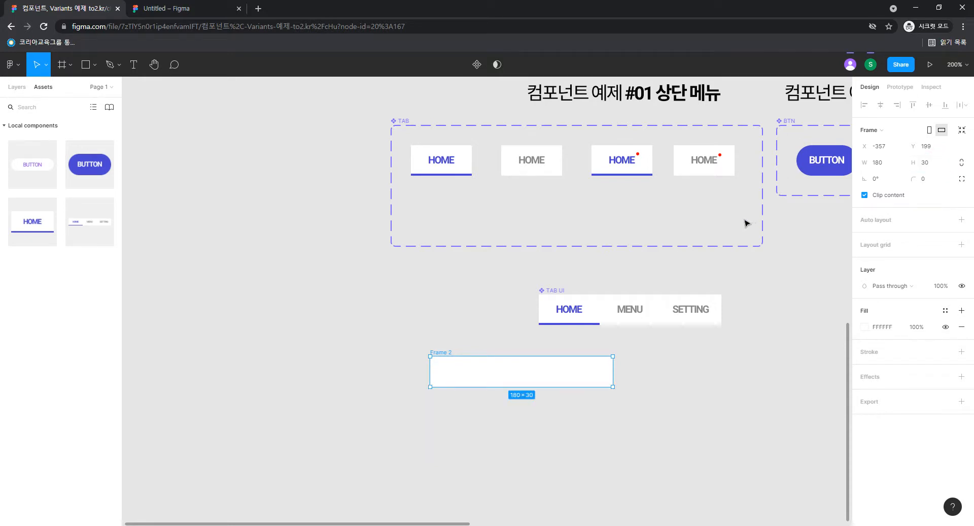
# - Copy the active, NEW=no TAB variant into the new frame as an instance aligned at X 0, Y 0
pyautogui.click(693, 389)
pyautogui.click(555, 371)
pyautogui.click(451, 172)
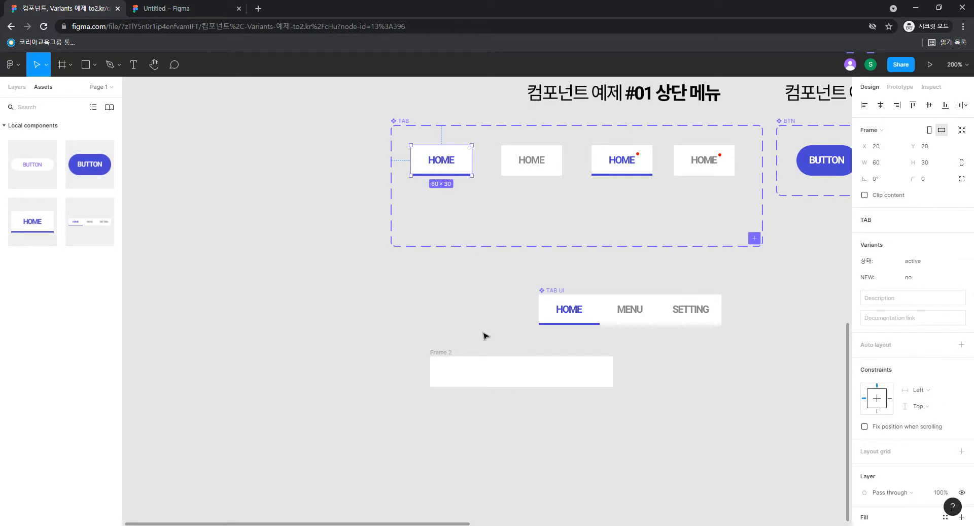
pyautogui.click(468, 309)
pyautogui.hotkey('ctrl', 'v')
pyautogui.hotkey('ctrl', 'z')
pyautogui.click(479, 368)
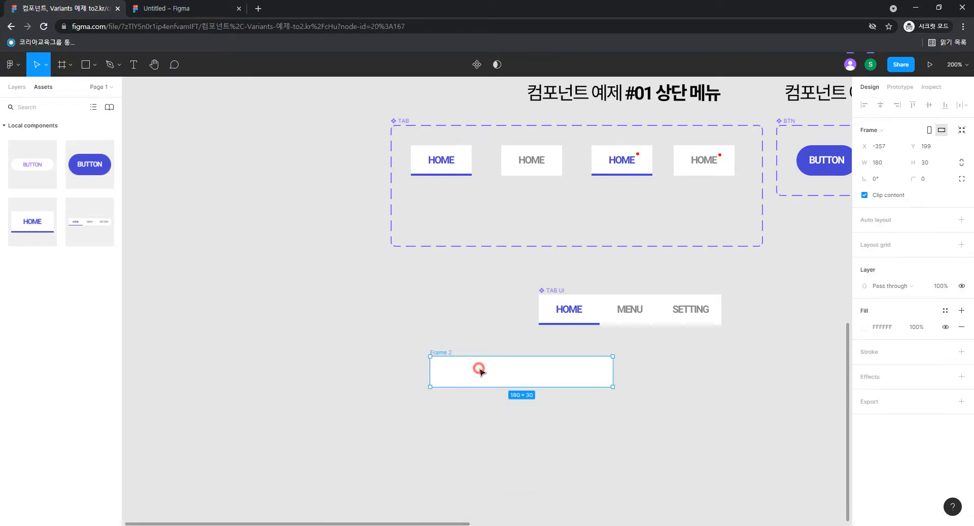
pyautogui.hotkey('ctrl', 'v')
pyautogui.moveTo(486, 399); pyautogui.dragTo(459, 365)
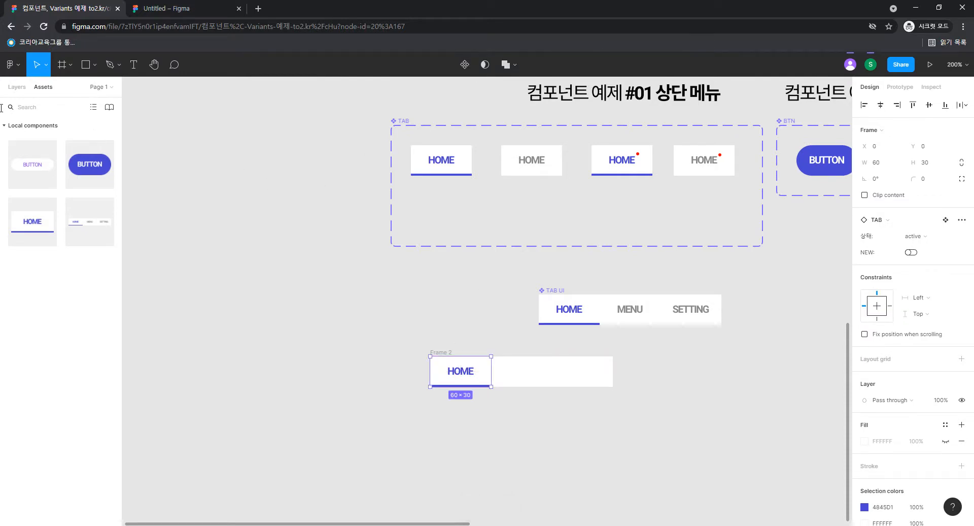
# - Add a second TAB instance at X 60 in the 180 × 30 frame and set its 상태 to inactive
pyautogui.click(47, 223)
pyautogui.moveTo(47, 224); pyautogui.dragTo(526, 379)
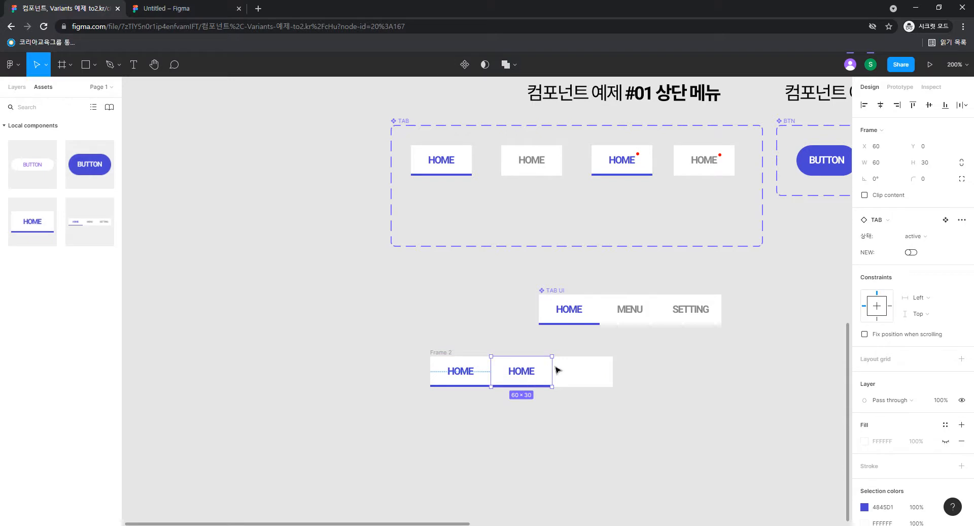
pyautogui.click(937, 237)
pyautogui.click(931, 221)
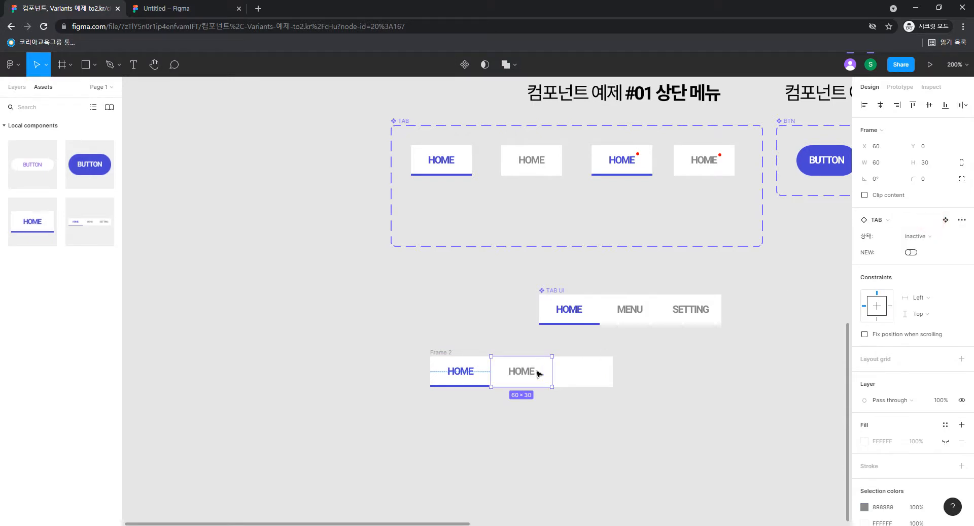
# - Duplicate the inactive TAB instance into the frame's remaining space at X 120
pyautogui.click(532, 372)
pyautogui.moveTo(528, 374); pyautogui.dragTo(590, 374)
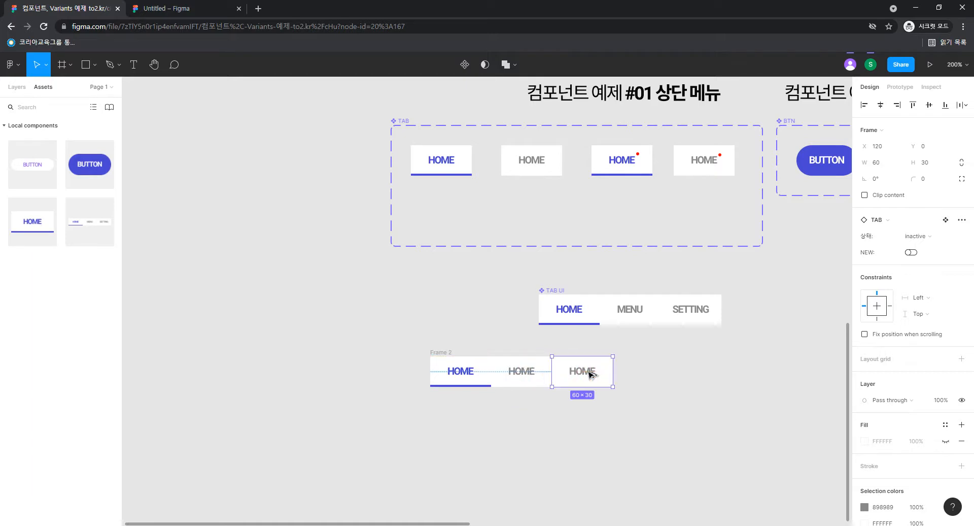
pyautogui.click(671, 369)
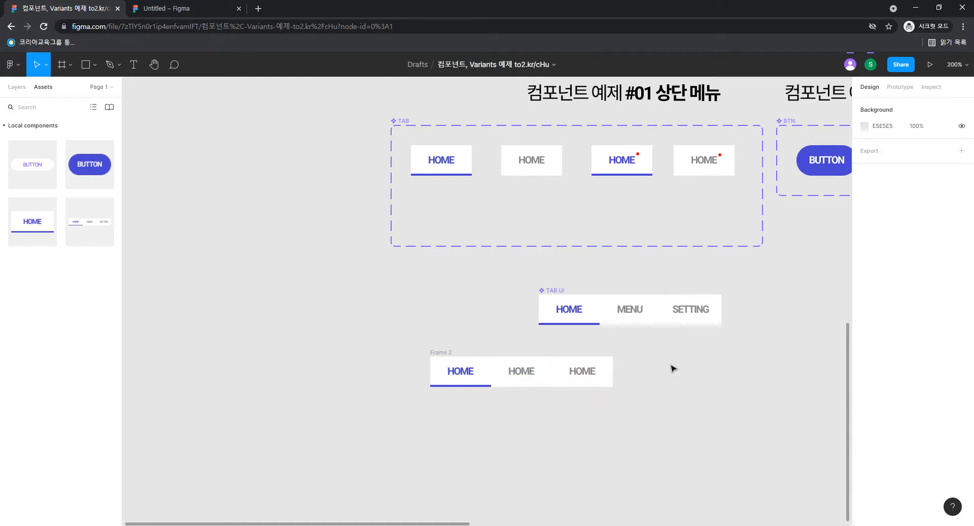
# - Change the text of the frame's second tab to MENU
pyautogui.click(526, 372)
pyautogui.click(526, 372)
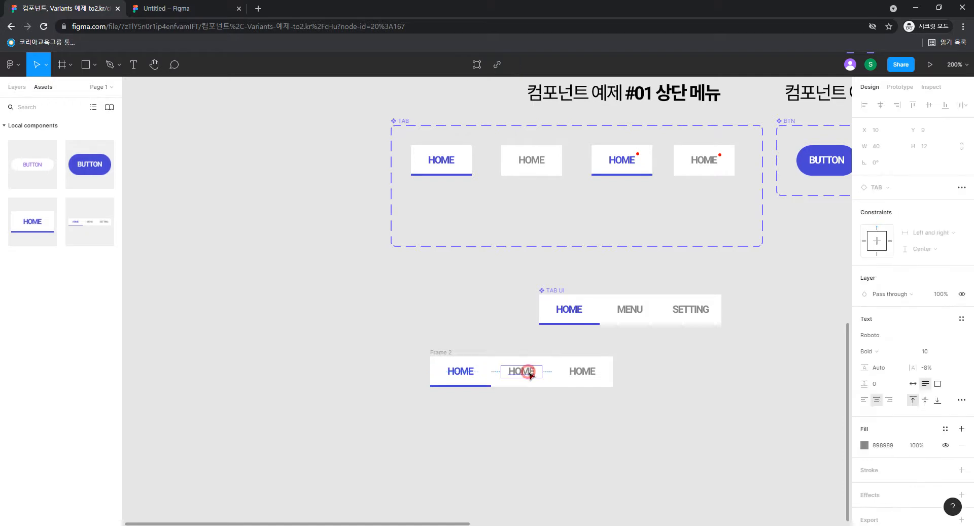
pyautogui.doubleClick(527, 373)
pyautogui.write('MENU')
# - Change the text of the third tab in the 180 × 30 frame to SETTING
pyautogui.click(594, 372)
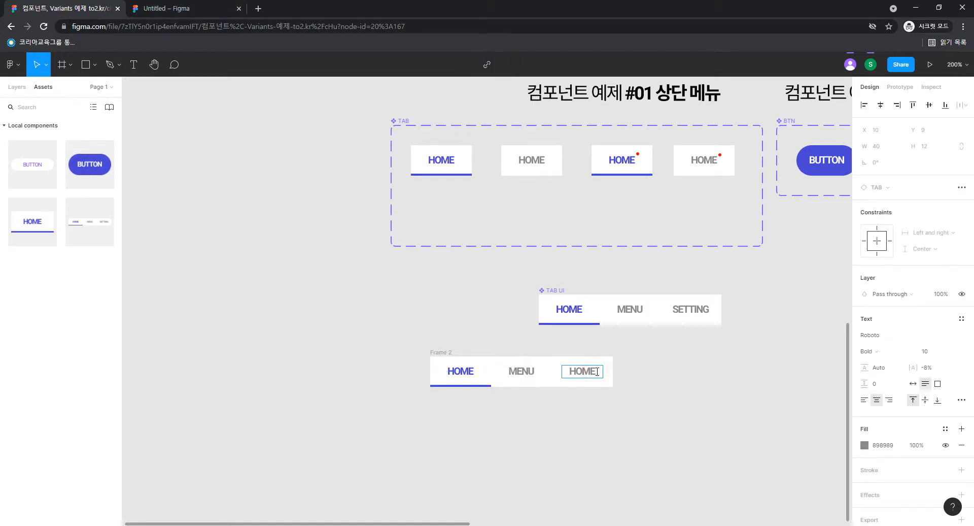
pyautogui.doubleClick(601, 374)
pyautogui.press('BackSpace')
pyautogui.write('SETTING')
pyautogui.click(620, 421)
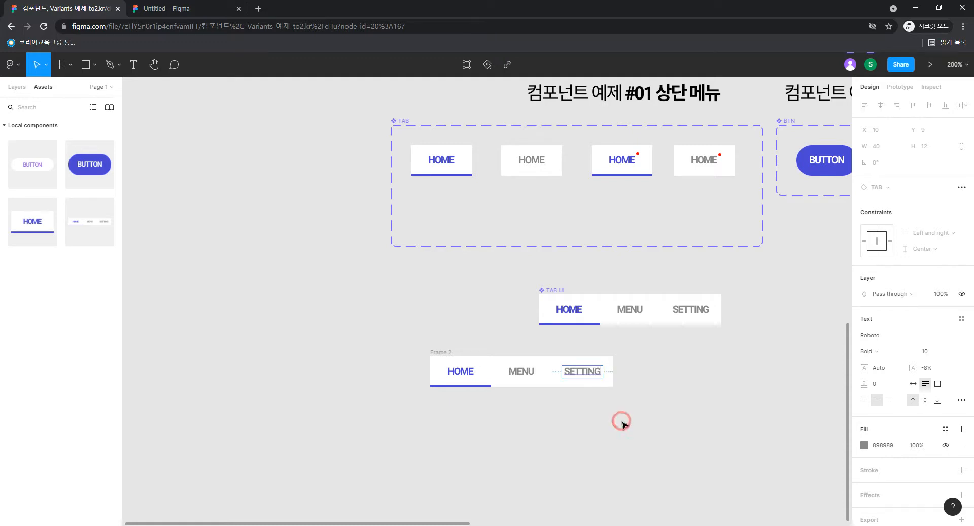
# - Turn the whole 180 × 30 frame with its three tabs into a component
pyautogui.moveTo(675, 425); pyautogui.dragTo(349, 345)
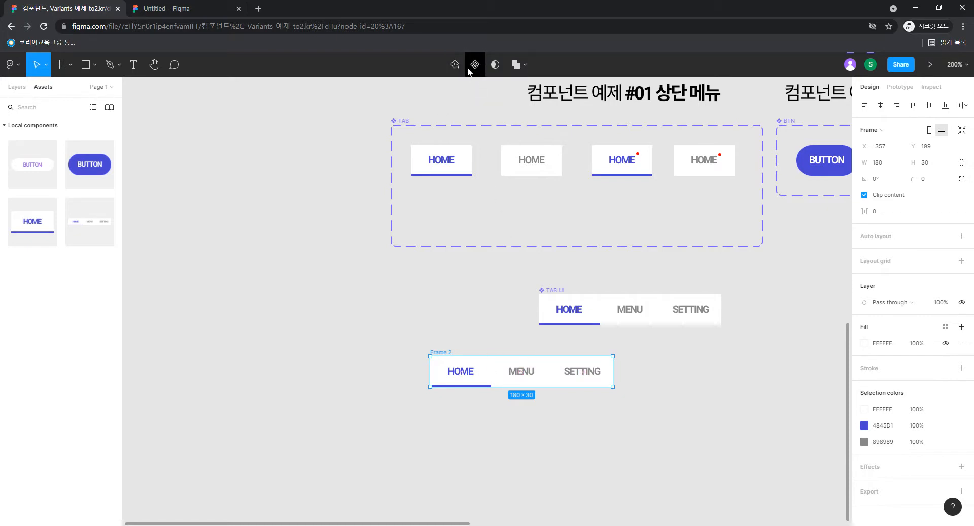
pyautogui.rightClick(517, 365)
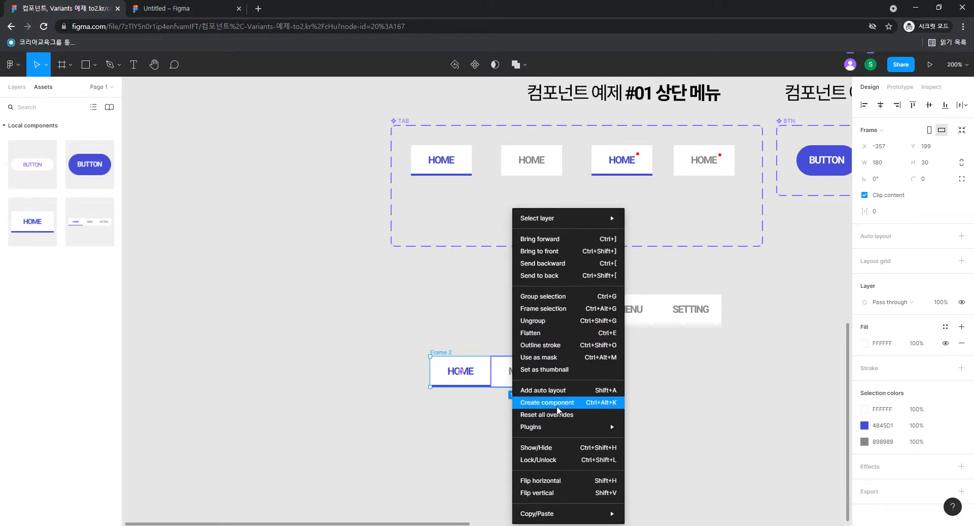
pyautogui.click(324, 251)
pyautogui.click(17, 87)
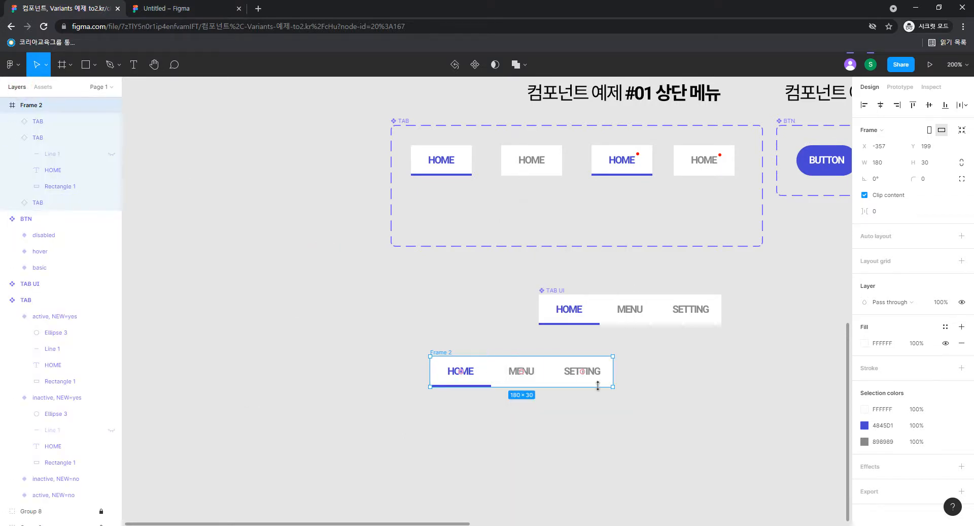
pyautogui.moveTo(670, 404); pyautogui.dragTo(391, 352)
pyautogui.click(475, 64)
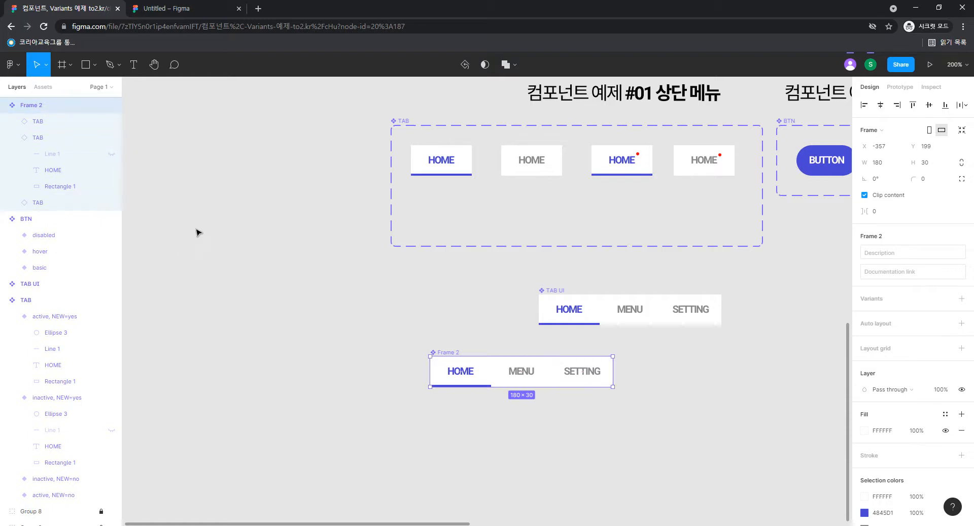
# - Rename the new three-tab component as TAB UI
pyautogui.click(474, 407)
pyautogui.click(452, 351)
pyautogui.doubleClick(453, 353)
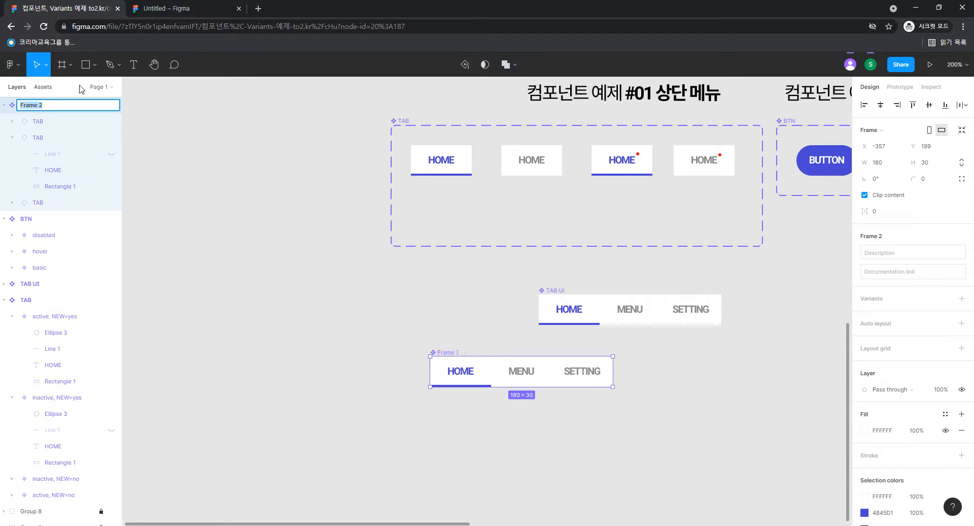
pyautogui.write('TAB UI')
pyautogui.press('Return')
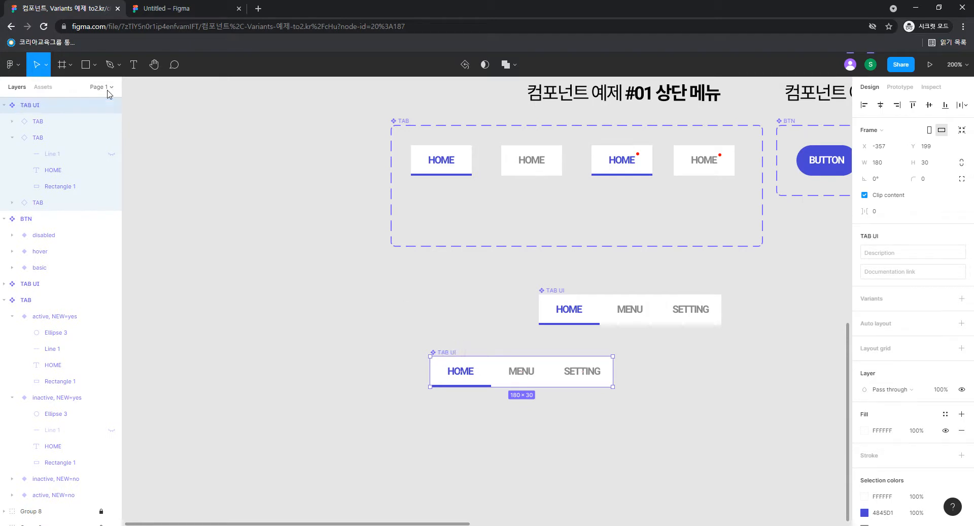
# - Move the new TAB UI component to X 4, Y 149, below the BTN variant set
pyautogui.click(809, 440)
pyautogui.moveTo(794, 406); pyautogui.dragTo(591, 413)
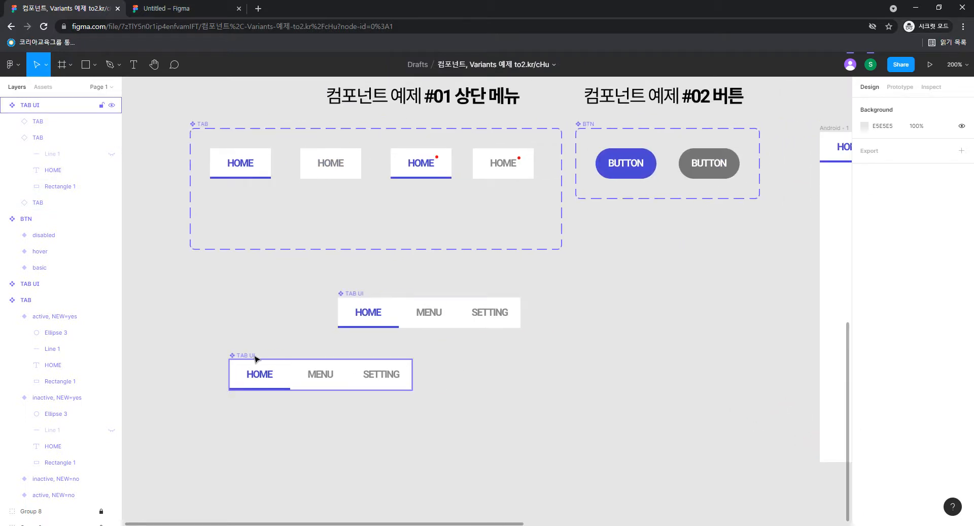
pyautogui.moveTo(256, 359); pyautogui.dragTo(648, 312)
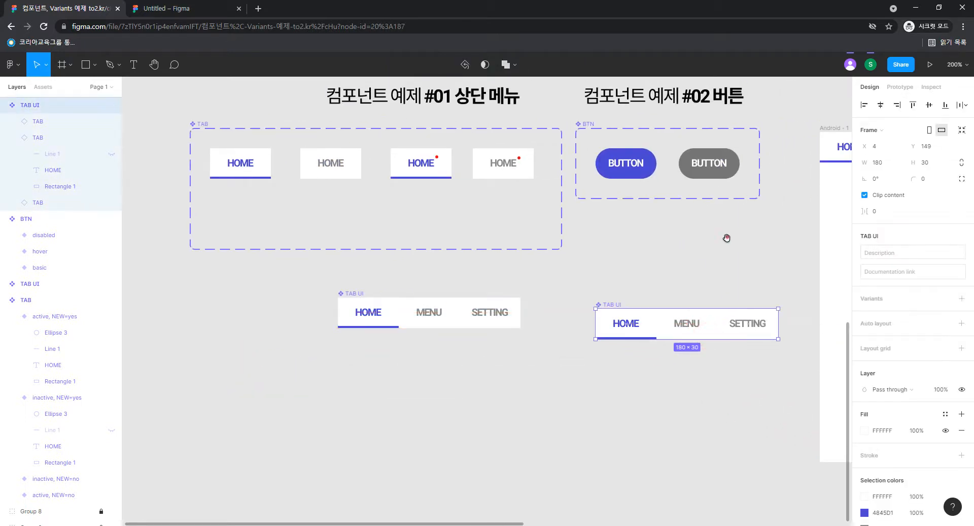
pyautogui.moveTo(727, 238); pyautogui.dragTo(498, 278)
pyautogui.moveTo(700, 268); pyautogui.dragTo(524, 258)
# - Delete the existing TAB UI instances from the Android - 1, Android - 2 and Android - 3 frames
pyautogui.moveTo(399, 244); pyautogui.dragTo(874, 182)
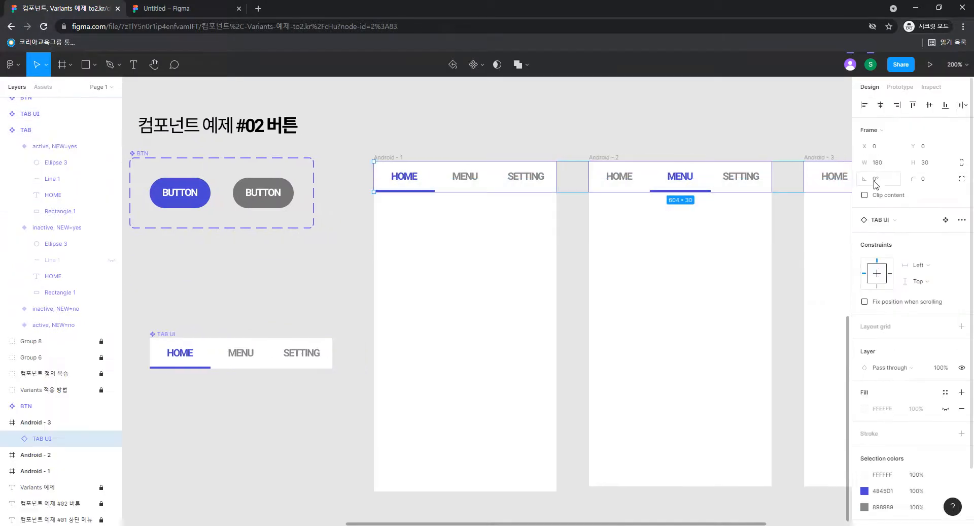
pyautogui.hotkey('shift', '0')
pyautogui.click(761, 265)
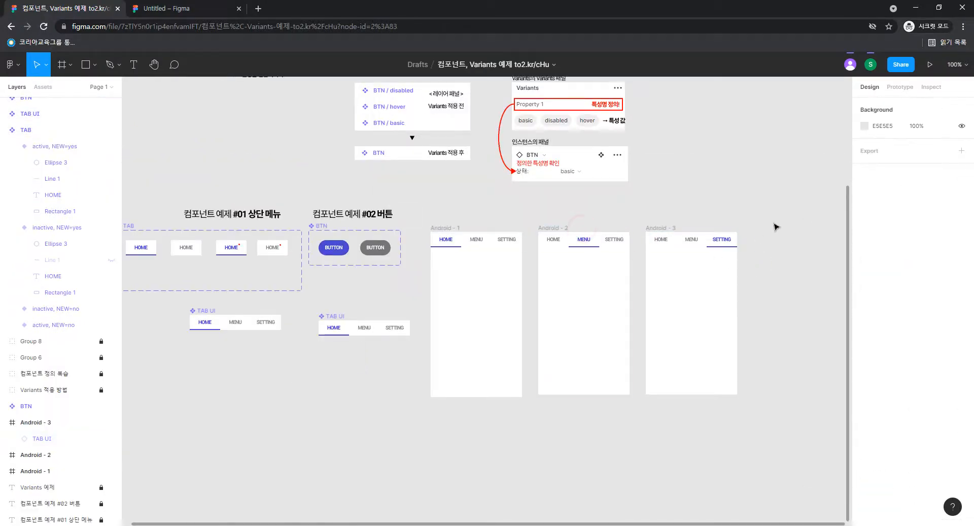
pyautogui.moveTo(776, 227); pyautogui.dragTo(424, 266)
pyautogui.press('Delete')
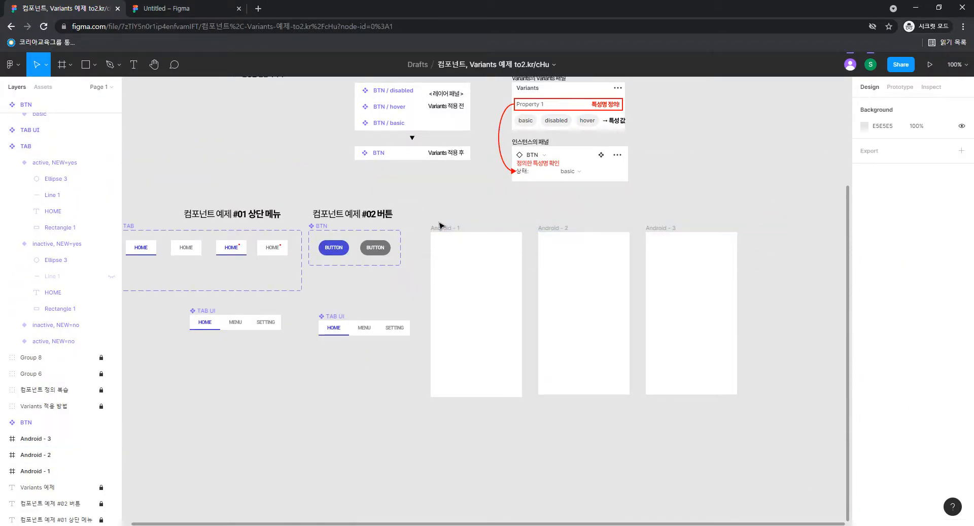
# - Place an instance of the new TAB UI component at the top of each of the three Android frames
pyautogui.hotkey('ctrl', '+')
pyautogui.click(394, 239)
pyautogui.click(43, 87)
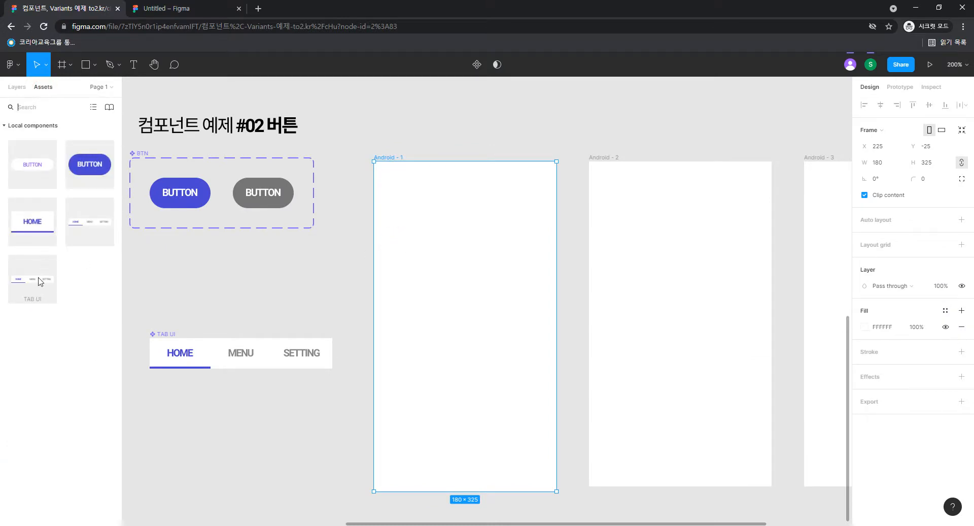
pyautogui.moveTo(40, 281); pyautogui.dragTo(468, 185)
pyautogui.moveTo(8, 282); pyautogui.dragTo(644, 185)
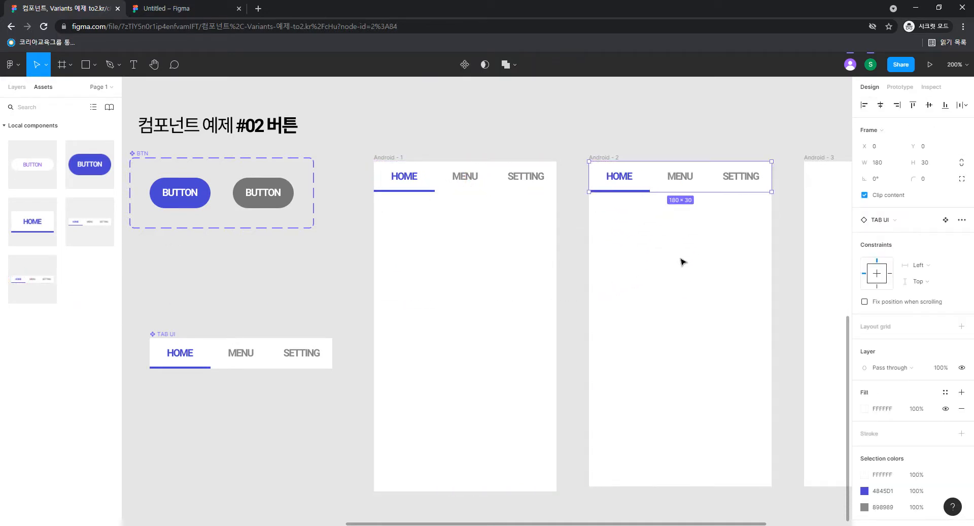
pyautogui.moveTo(688, 296); pyautogui.dragTo(563, 308)
pyautogui.moveTo(30, 280); pyautogui.dragTo(770, 190)
pyautogui.moveTo(774, 267); pyautogui.dragTo(562, 276)
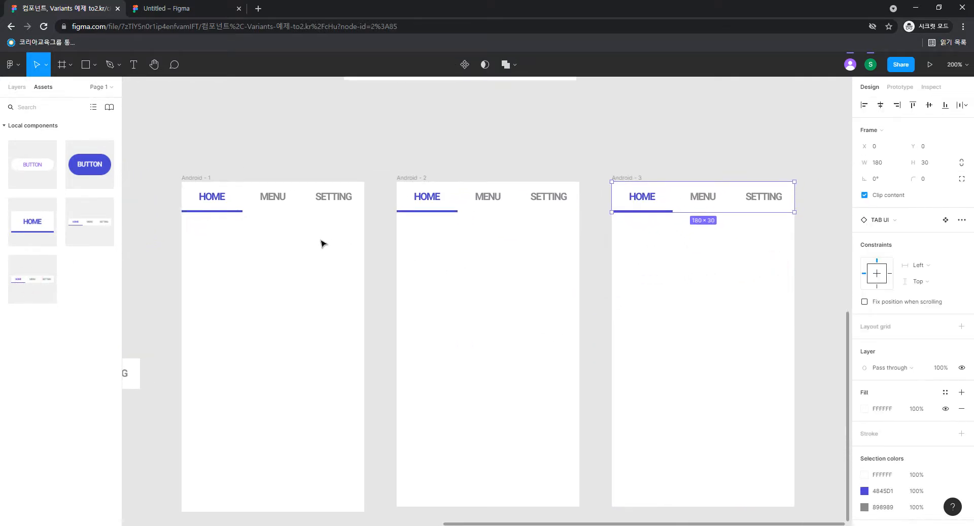
pyautogui.click(304, 236)
# - In the Android - 2 menu, set the MENU tab's 상태 to active and the HOME tab's to inactive
pyautogui.doubleClick(474, 197)
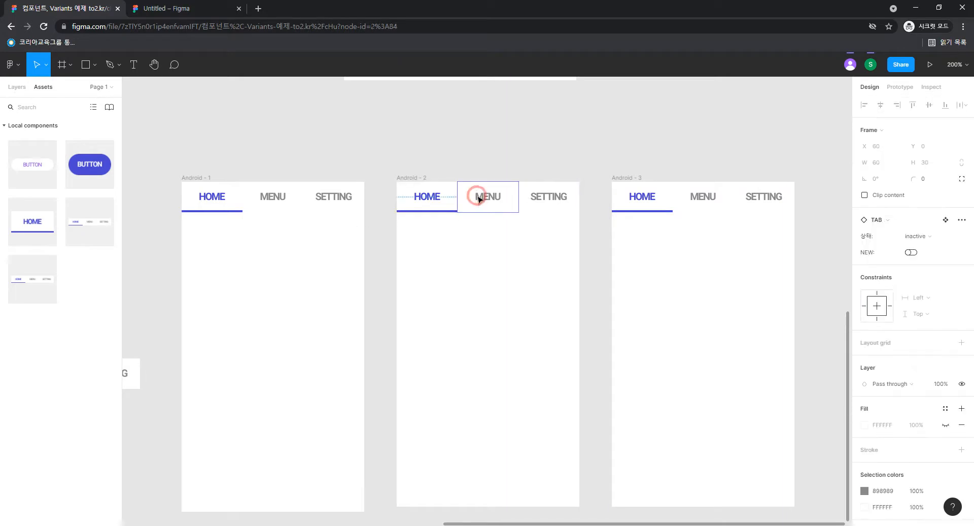
pyautogui.click(906, 238)
pyautogui.click(926, 248)
pyautogui.click(437, 195)
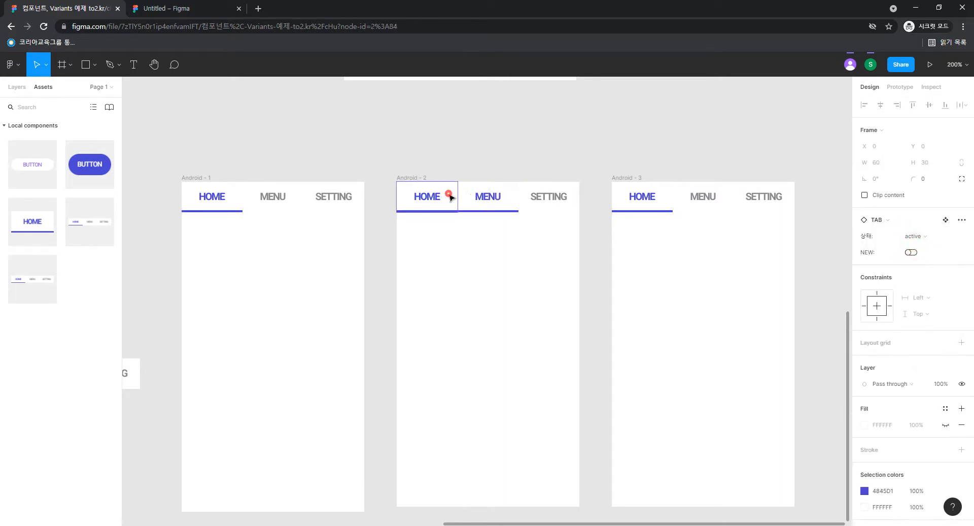
pyautogui.click(936, 233)
pyautogui.click(937, 224)
# - In the Android - 3 menu, set the HOME tab's 상태 to inactive and the SETTING tab's to active
pyautogui.click(668, 197)
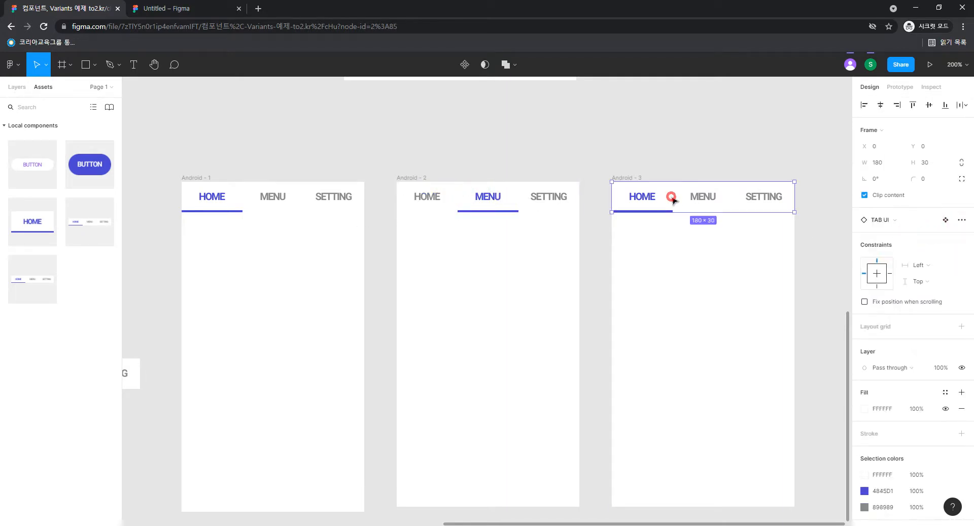
pyautogui.click(657, 199)
pyautogui.click(915, 237)
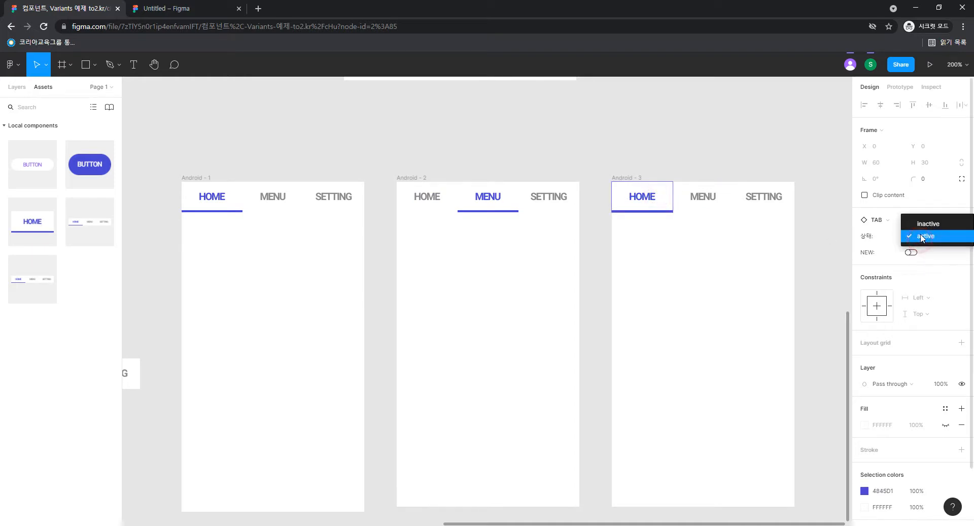
pyautogui.click(921, 224)
pyautogui.click(734, 194)
pyautogui.click(915, 236)
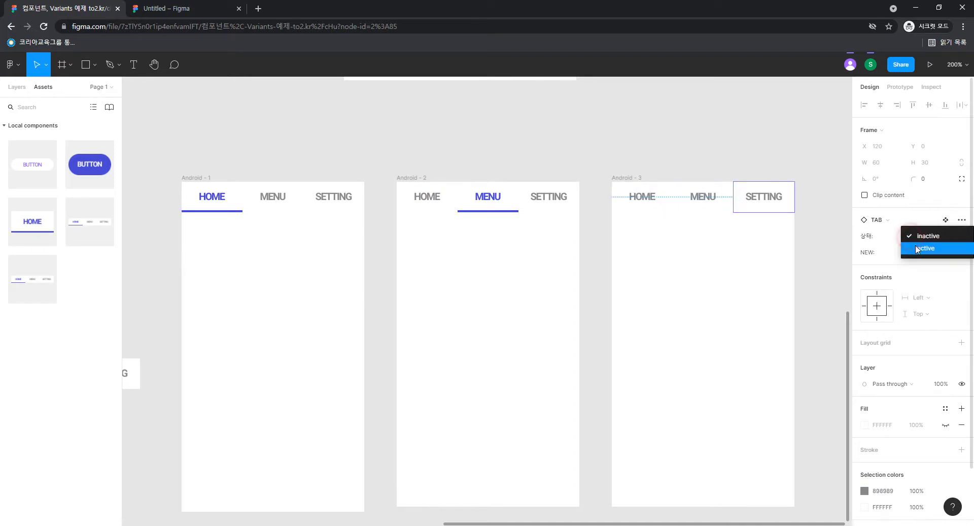
pyautogui.click(925, 248)
pyautogui.click(783, 285)
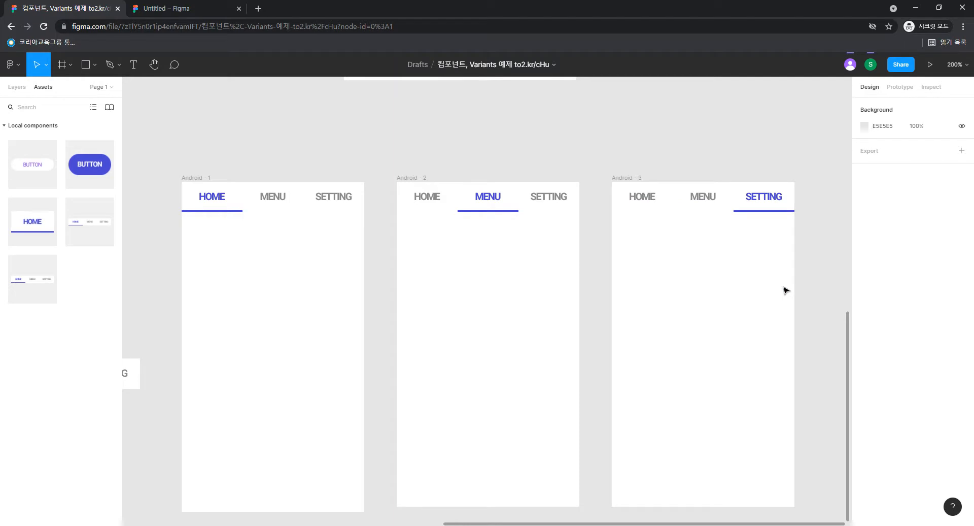
# - Delete the TAB UI main component located below the BTN variant set
pyautogui.hotkey('shift', '0')
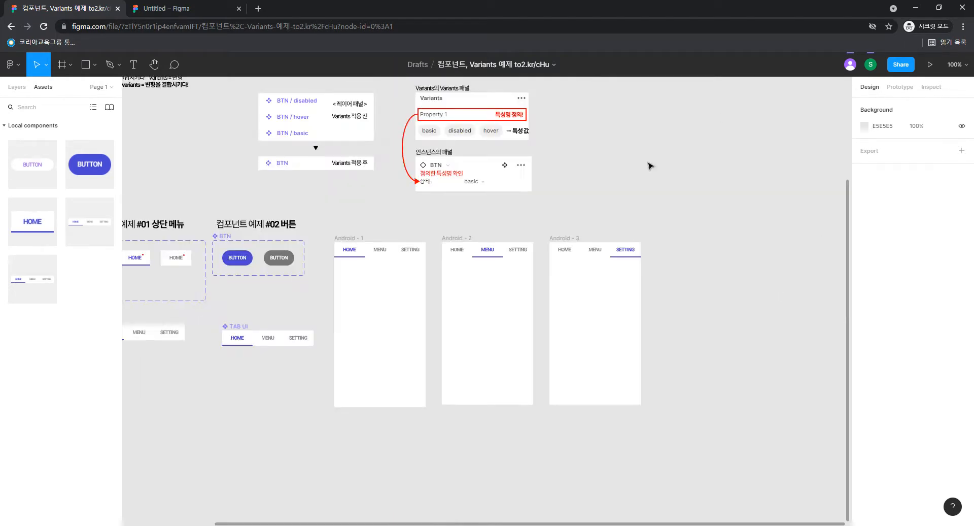
pyautogui.hscroll(-3, 660, 193)
pyautogui.press('+')
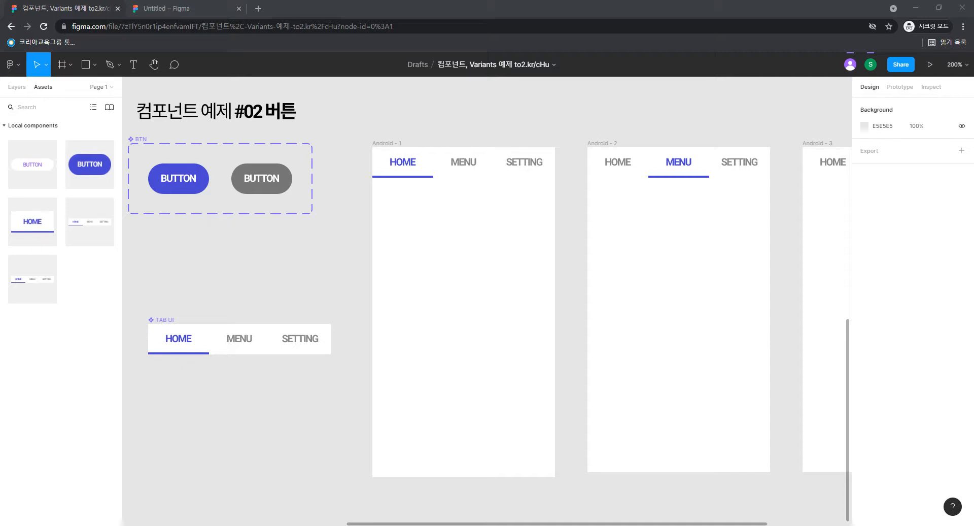
pyautogui.moveTo(296, 285); pyautogui.dragTo(459, 289)
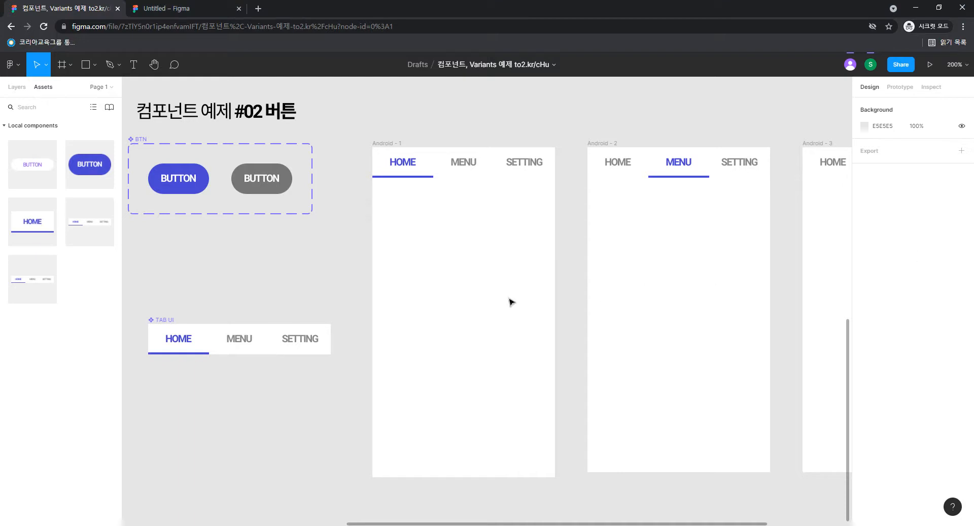
pyautogui.moveTo(263, 272); pyautogui.dragTo(512, 278)
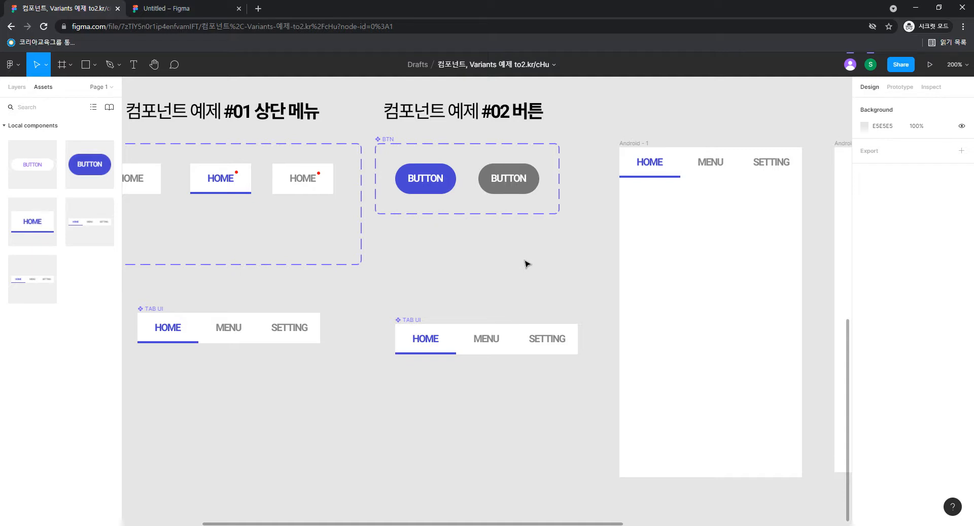
pyautogui.moveTo(590, 302); pyautogui.dragTo(355, 439)
pyautogui.press('Delete')
pyautogui.click(435, 358)
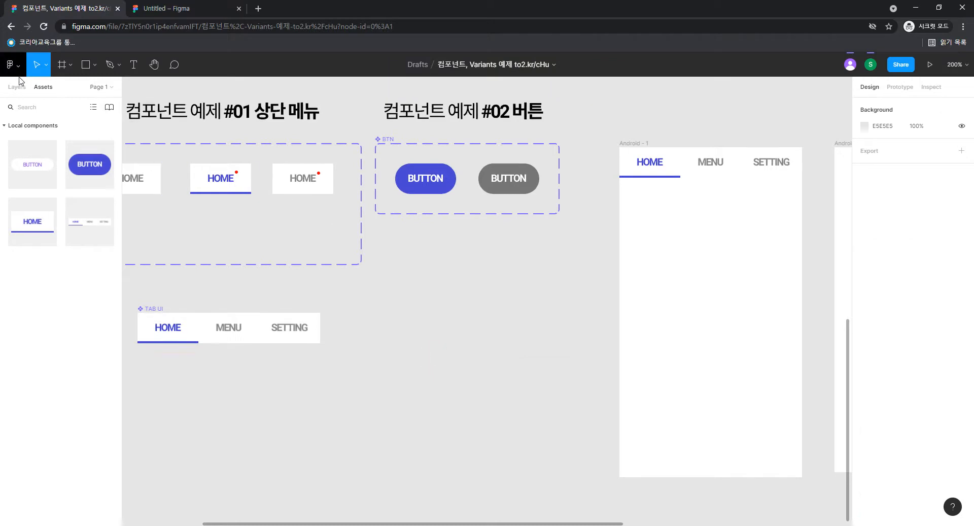
# - Draw a rectangle about 96 × 50 and position it below the BTN set at about X 27, Y 95
pyautogui.click(17, 86)
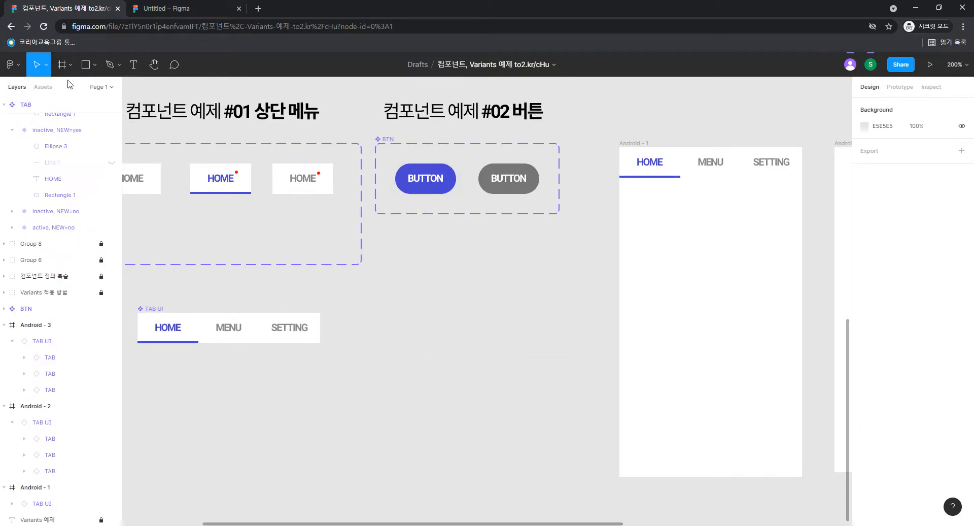
pyautogui.click(85, 65)
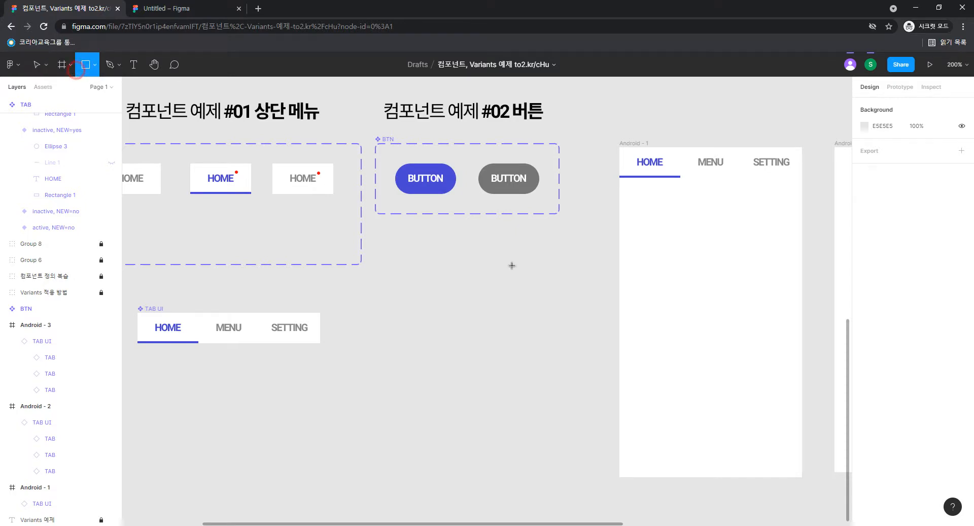
pyautogui.moveTo(403, 260); pyautogui.dragTo(499, 310)
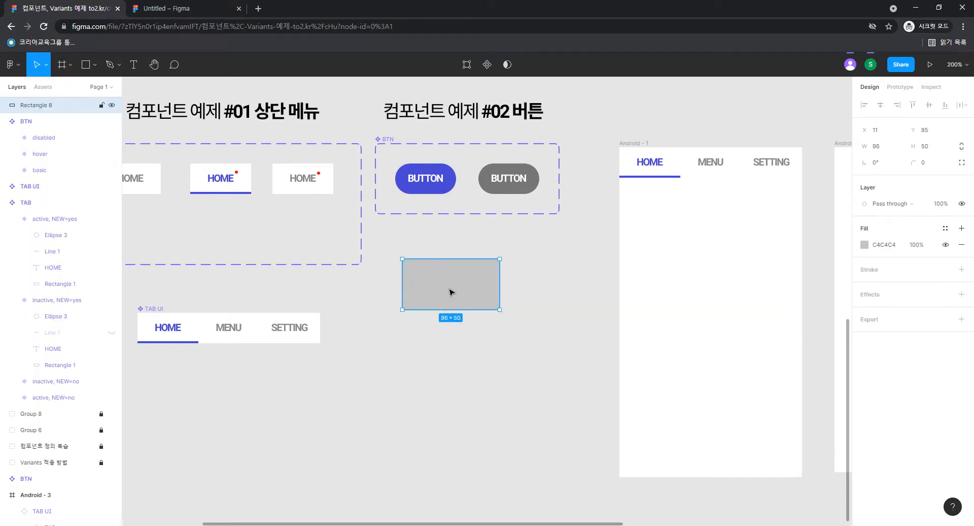
pyautogui.moveTo(450, 287); pyautogui.dragTo(524, 289)
# - Set the new rectangle's width to 100 and its corner radius to 30
pyautogui.click(888, 147)
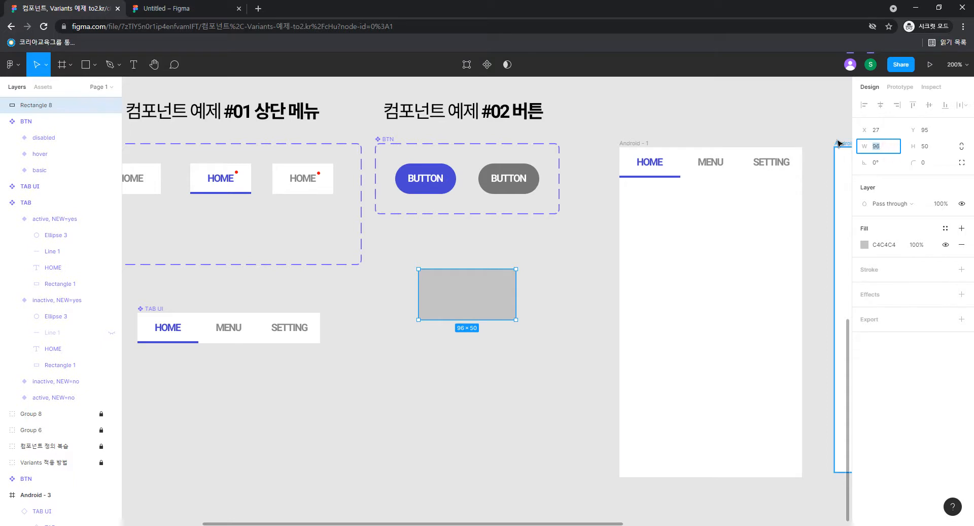
pyautogui.write('100')
pyautogui.press('Return')
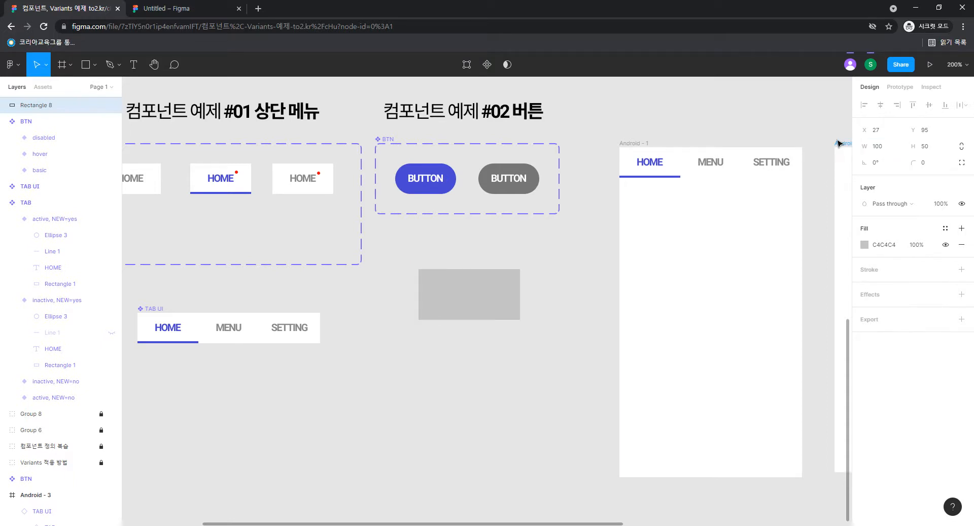
pyautogui.click(918, 162)
pyautogui.write('30')
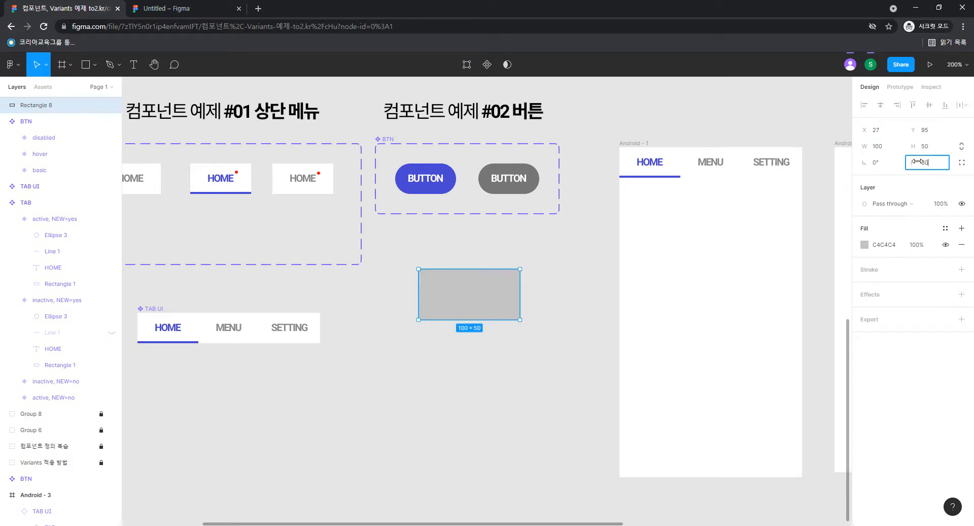
pyautogui.press('Return')
# - Add the text BUTTON on top of the rounded rectangle
pyautogui.press('t')
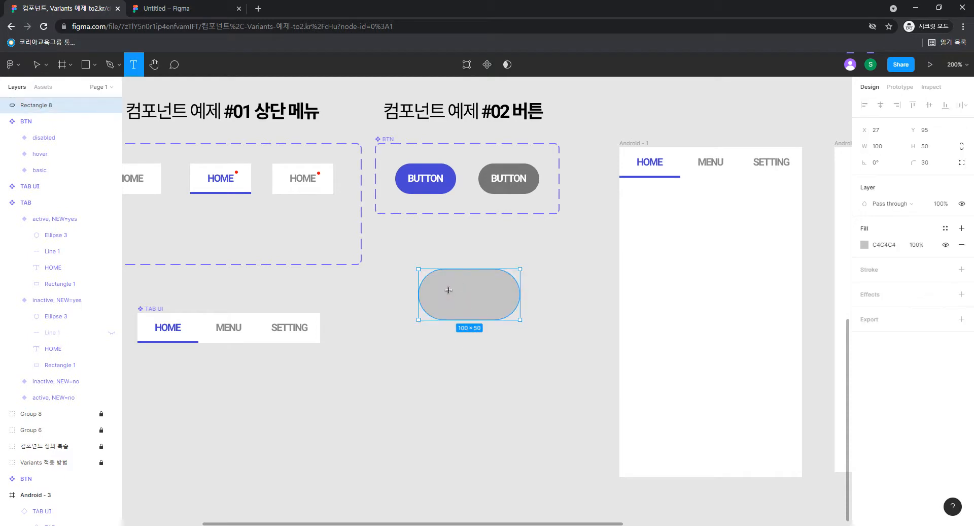
pyautogui.click(448, 293)
pyautogui.write('d')
pyautogui.press('BackSpace')
pyautogui.write('BUTTON')
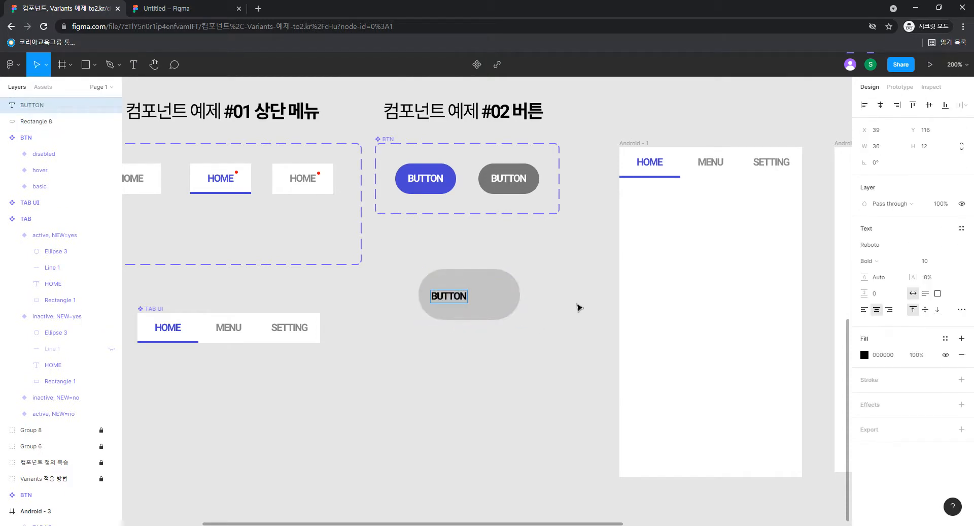
# - Centre the BUTTON text on the rounded rectangle and convert the two objects into a single component
pyautogui.moveTo(569, 251); pyautogui.dragTo(400, 361)
pyautogui.click(880, 105)
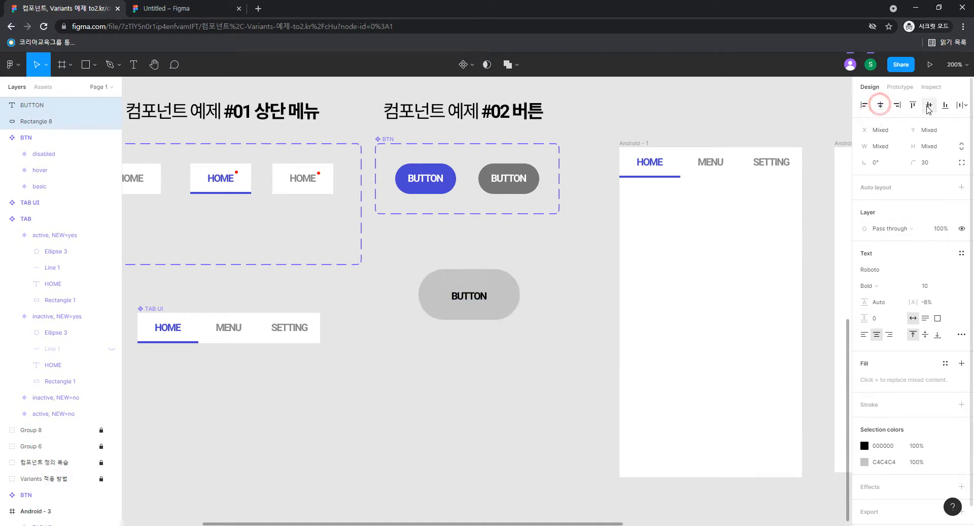
pyautogui.click(554, 252)
pyautogui.moveTo(555, 252); pyautogui.dragTo(388, 381)
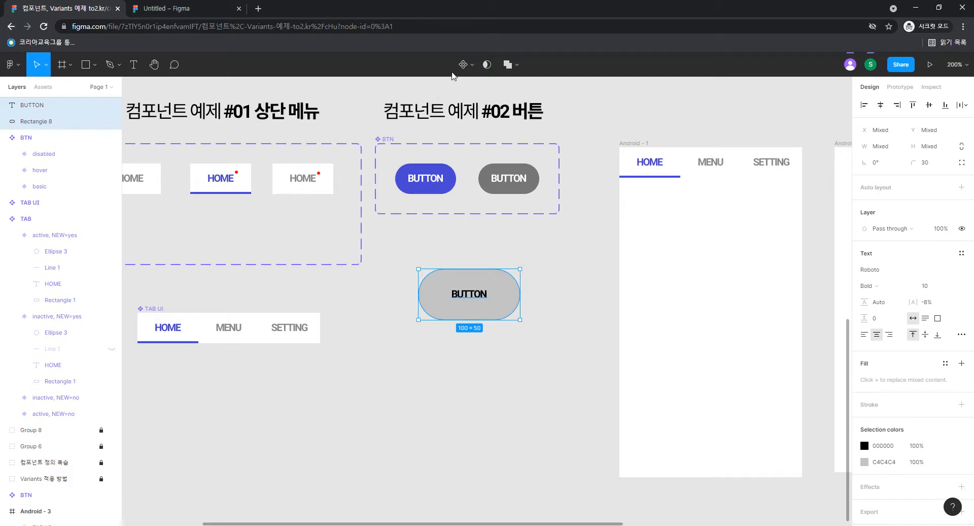
pyautogui.click(463, 65)
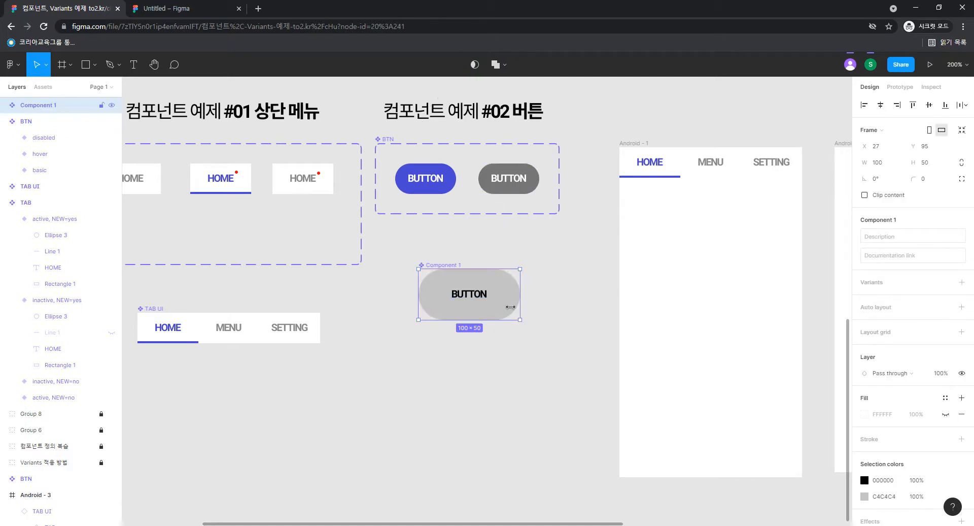
# - Set the fill of the rounded rectangle inside the new button component to red FD0000
pyautogui.doubleClick(503, 298)
pyautogui.click(864, 310)
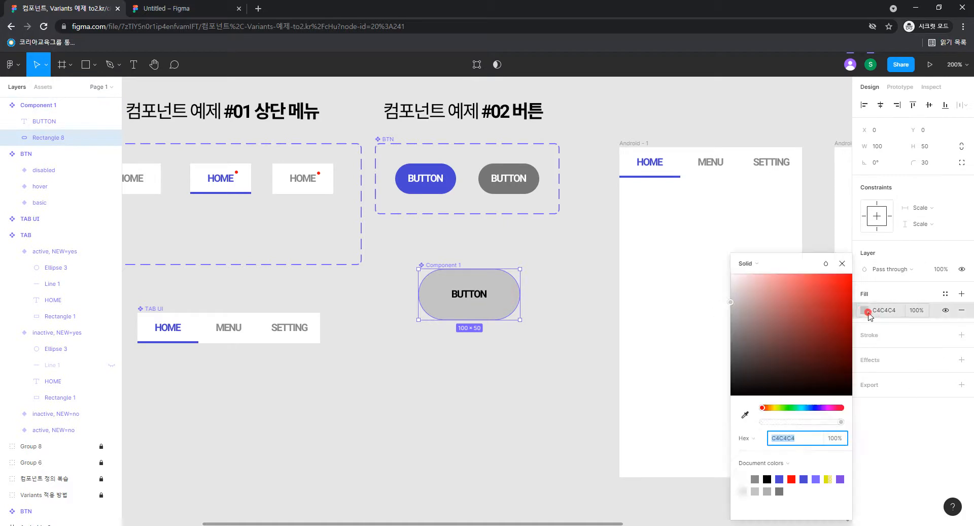
pyautogui.moveTo(827, 353); pyautogui.dragTo(857, 276)
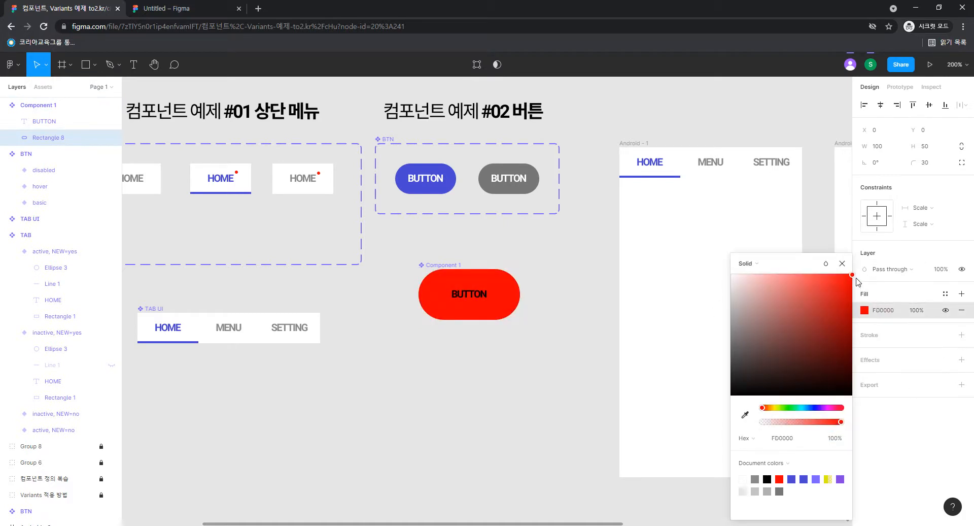
pyautogui.click(487, 341)
# - Duplicate the red button component directly below the original, at X 27, Y 153
pyautogui.moveTo(546, 326); pyautogui.dragTo(420, 266)
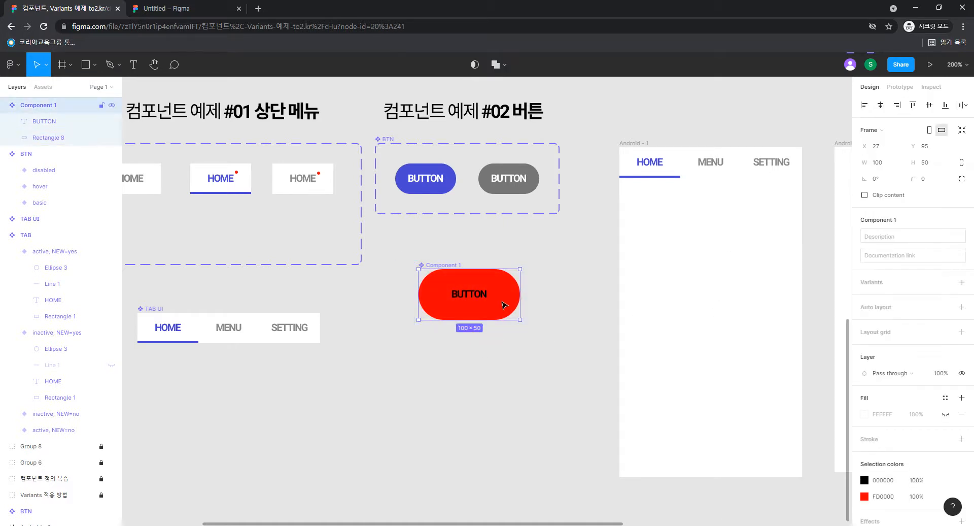
pyautogui.moveTo(505, 309); pyautogui.dragTo(499, 362)
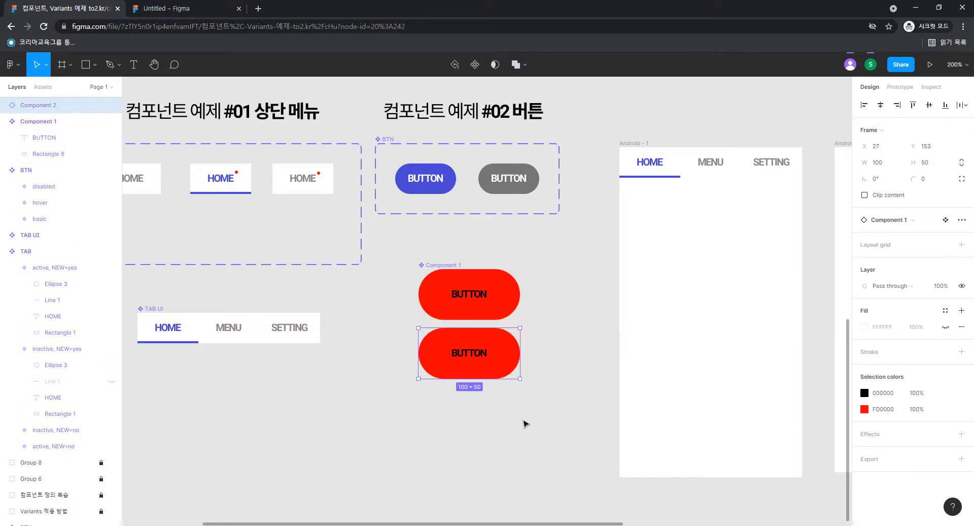
pyautogui.click(535, 440)
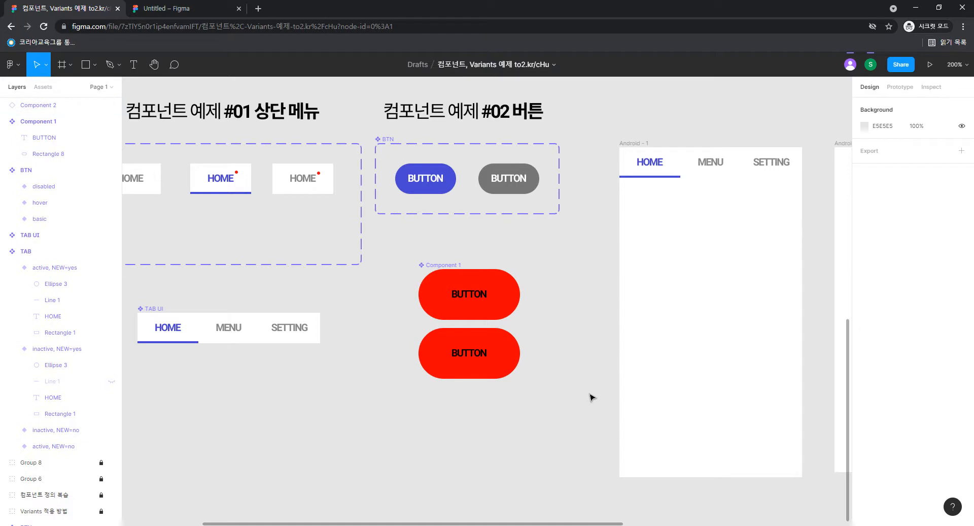
# - Fill the lower button copy's rectangle with grey 909090 and turn the copy into a component of its own
pyautogui.doubleClick(507, 352)
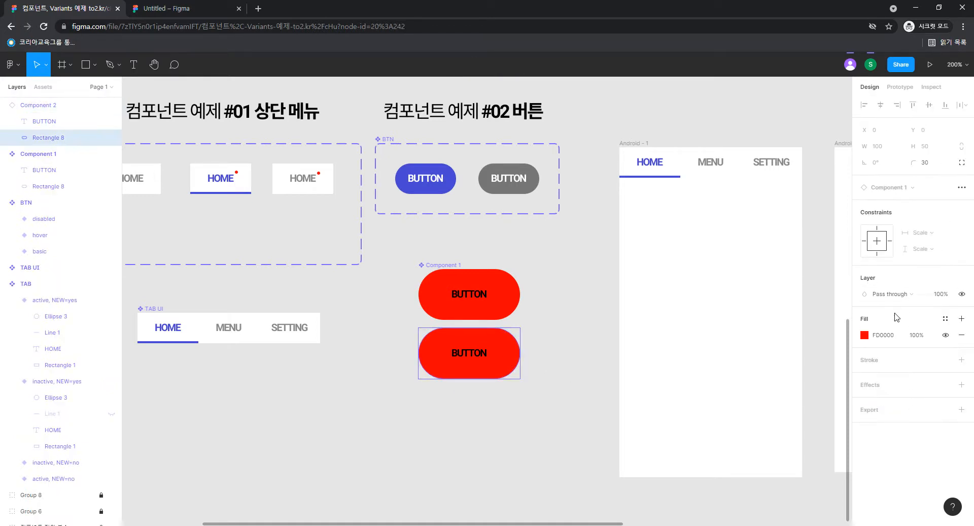
pyautogui.click(863, 339)
pyautogui.moveTo(807, 336); pyautogui.dragTo(632, 331)
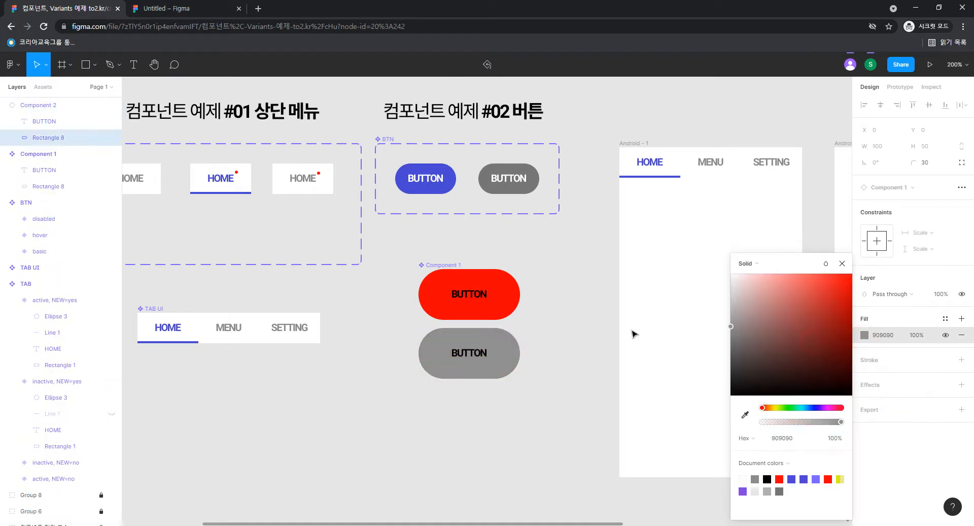
pyautogui.click(495, 425)
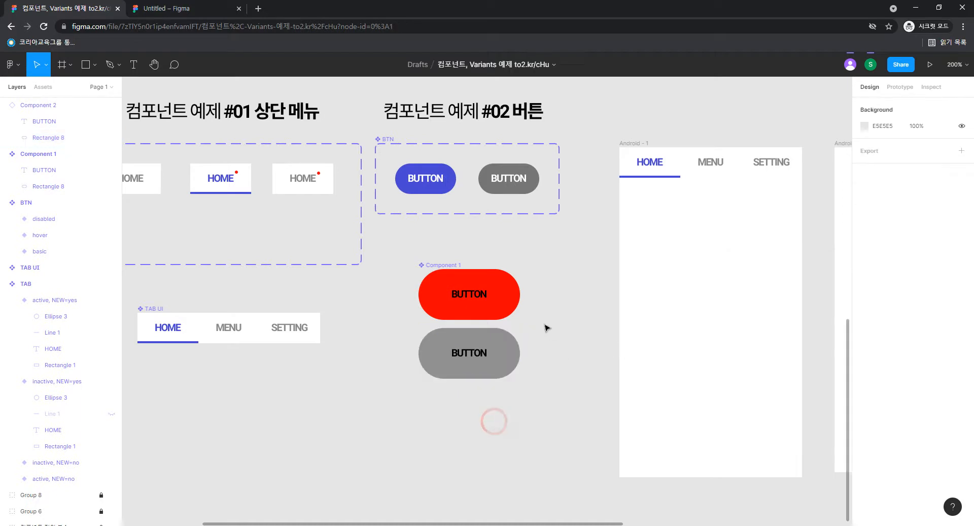
pyautogui.moveTo(548, 328); pyautogui.dragTo(373, 411)
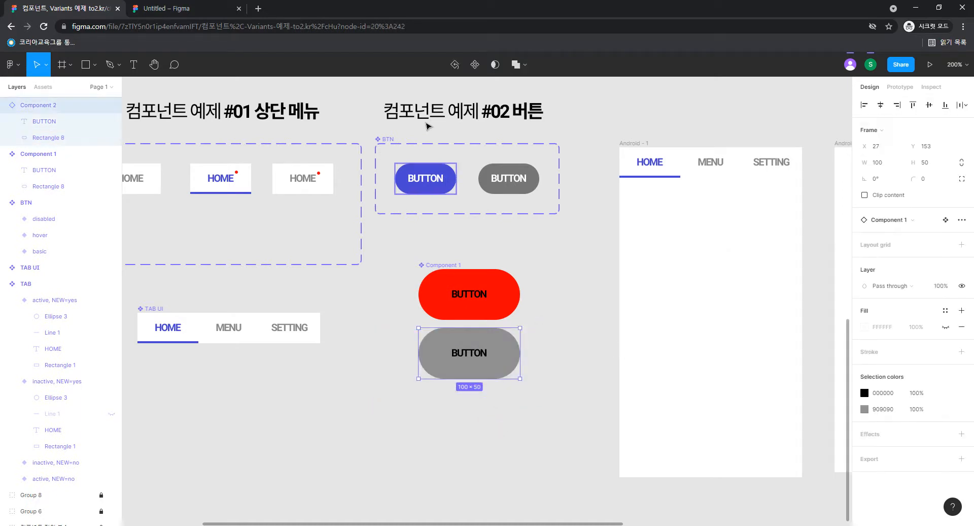
pyautogui.click(476, 65)
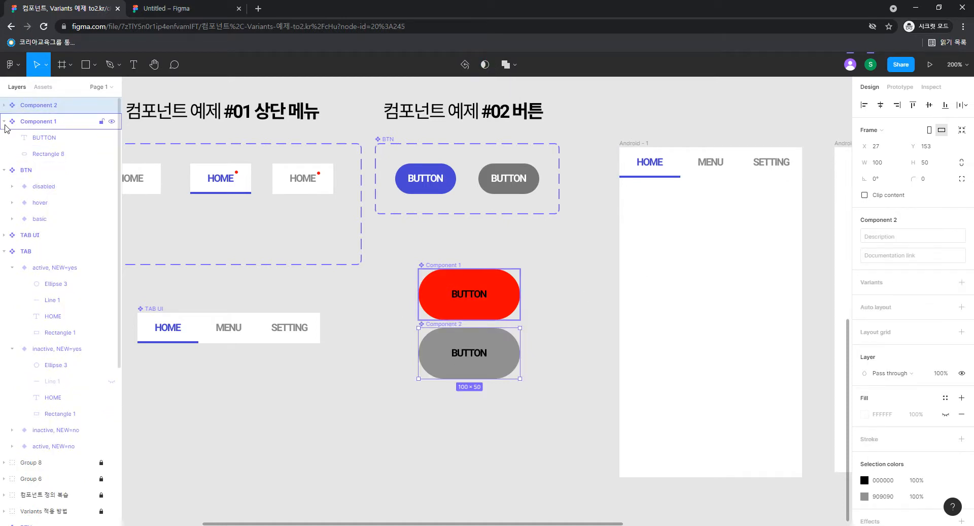
# - Collapse the BTN and TAB layer groups and examine the layer structure inside Component 1 and Component 2
pyautogui.click(4, 169)
pyautogui.click(4, 203)
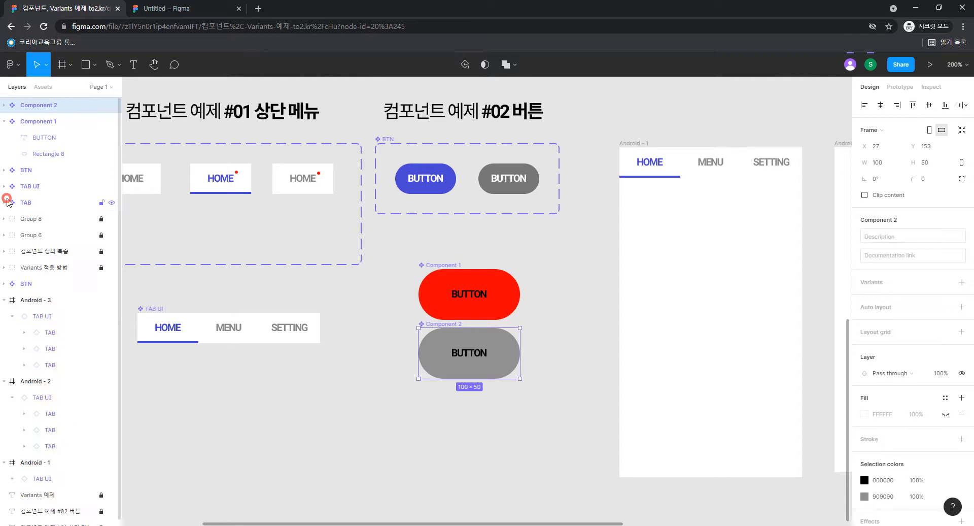
pyautogui.click(36, 118)
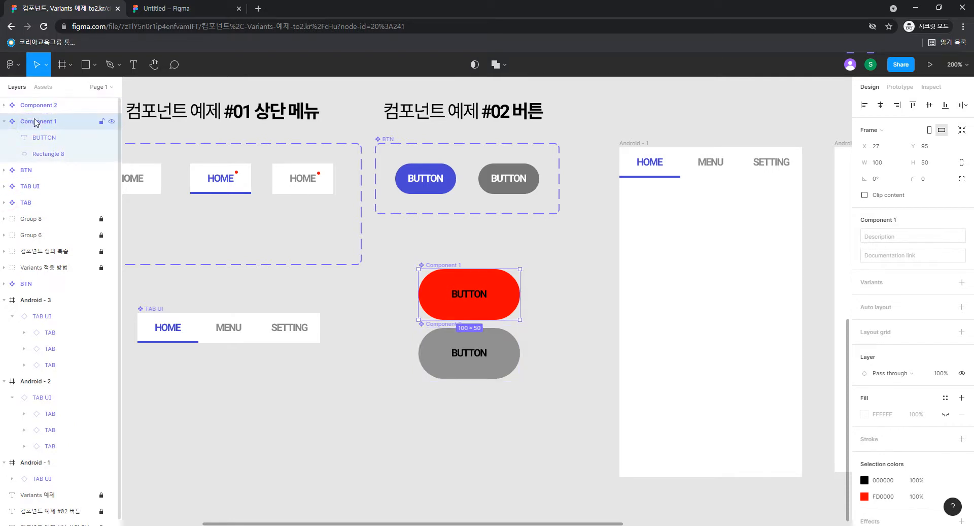
pyautogui.click(36, 107)
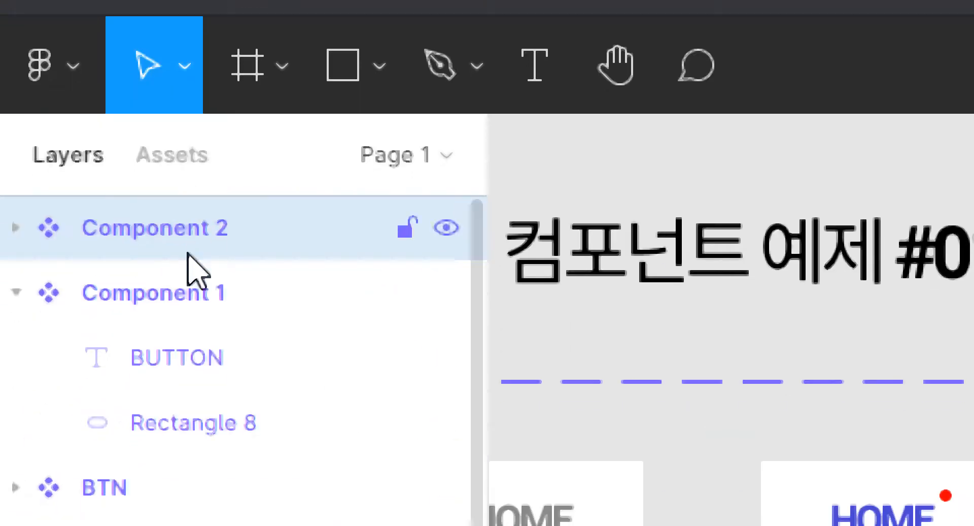
pyautogui.click(185, 289)
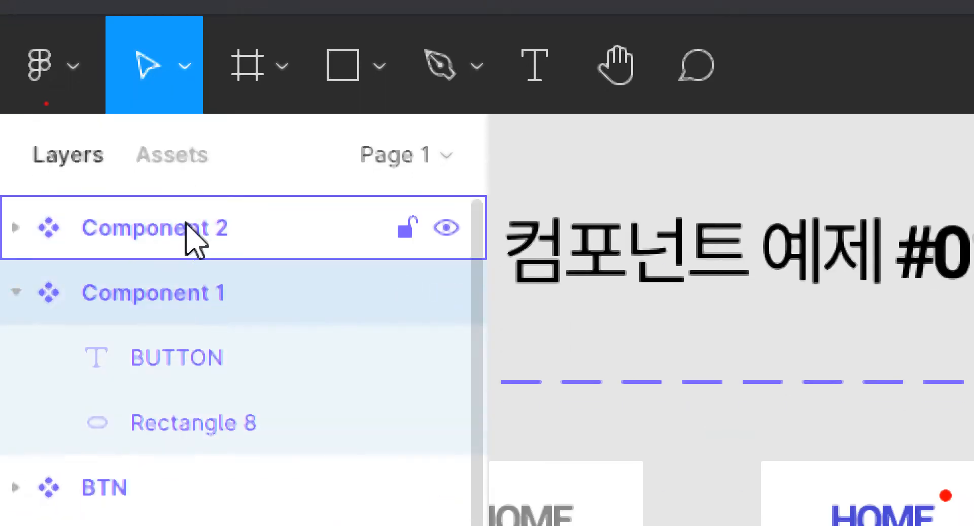
pyautogui.click(187, 226)
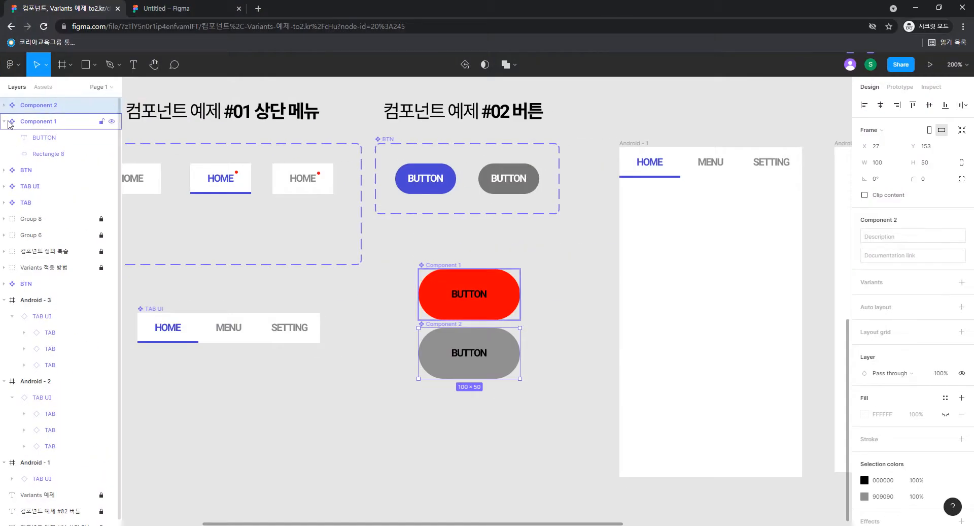
pyautogui.click(4, 105)
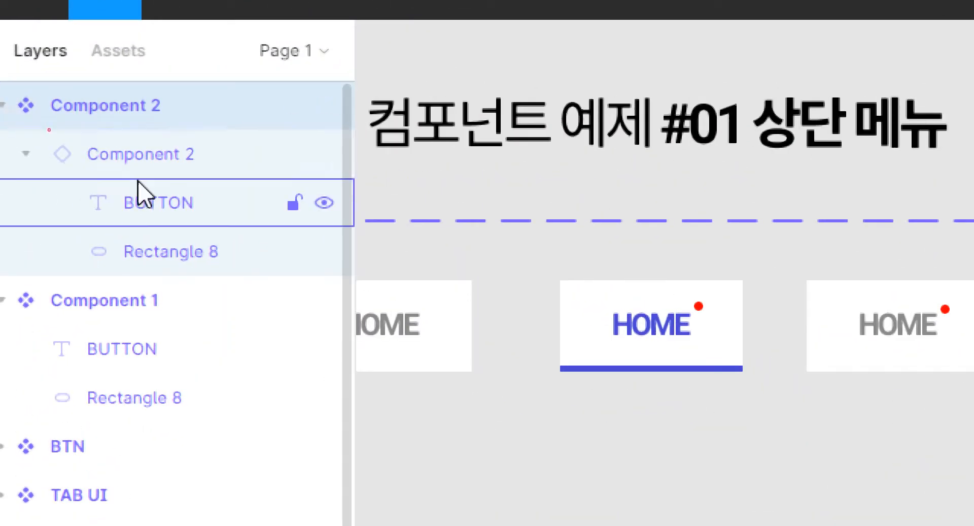
pyautogui.click(51, 135)
pyautogui.click(142, 161)
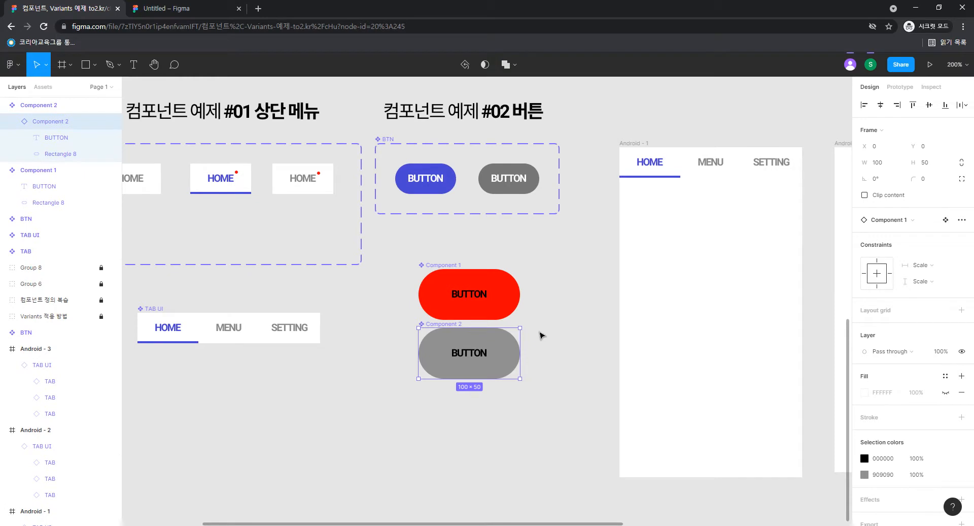
# - Combine the red and grey button components into one variant set
pyautogui.click(534, 345)
pyautogui.moveTo(557, 250); pyautogui.dragTo(363, 416)
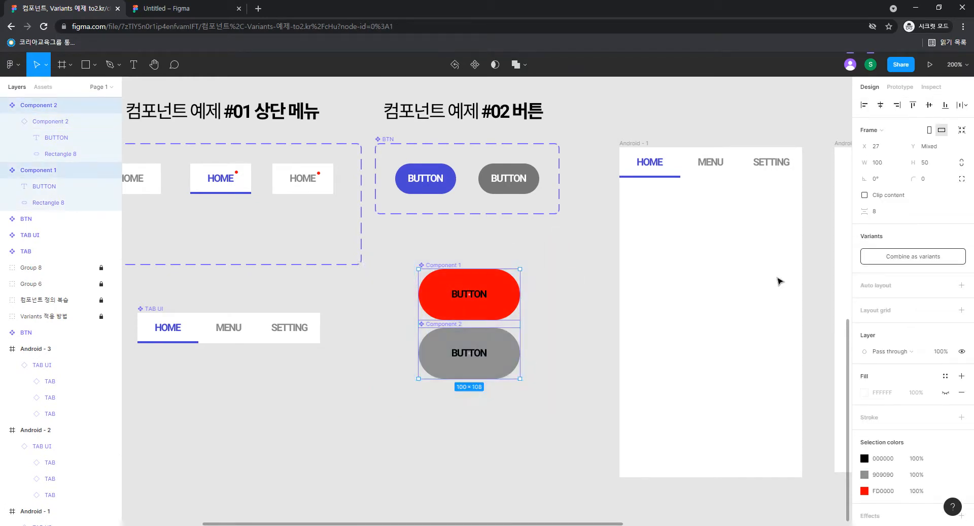
pyautogui.click(880, 259)
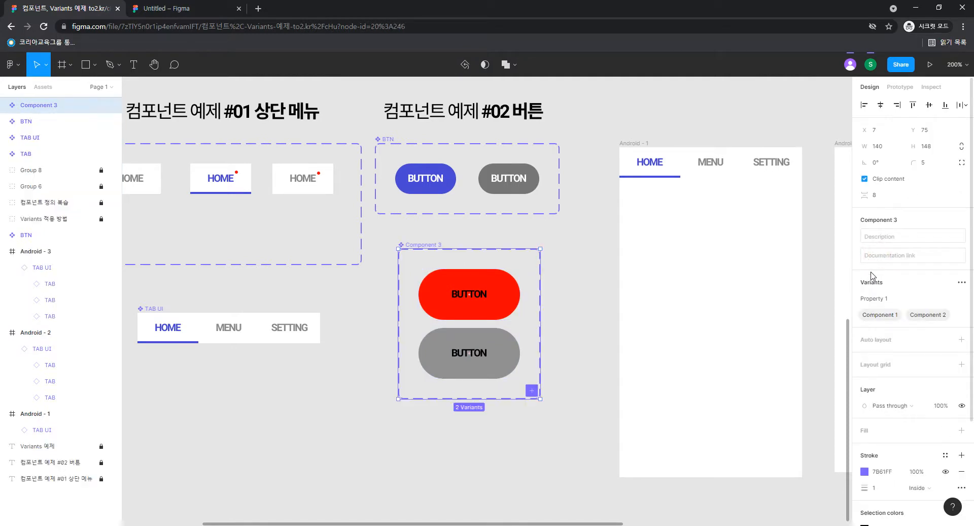
pyautogui.click(451, 415)
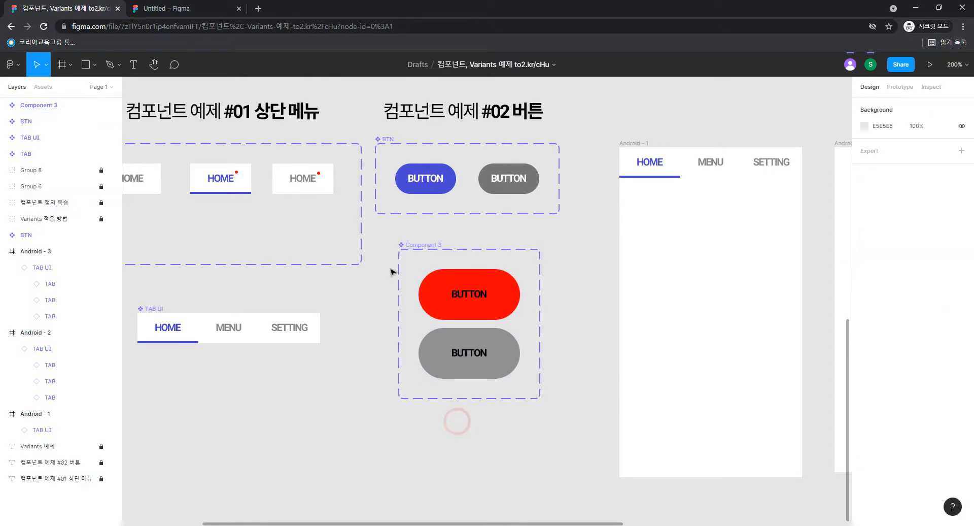
# - Place an instance of Component 3 from the local components below its variant set, at about X -8, Y 250
pyautogui.click(43, 86)
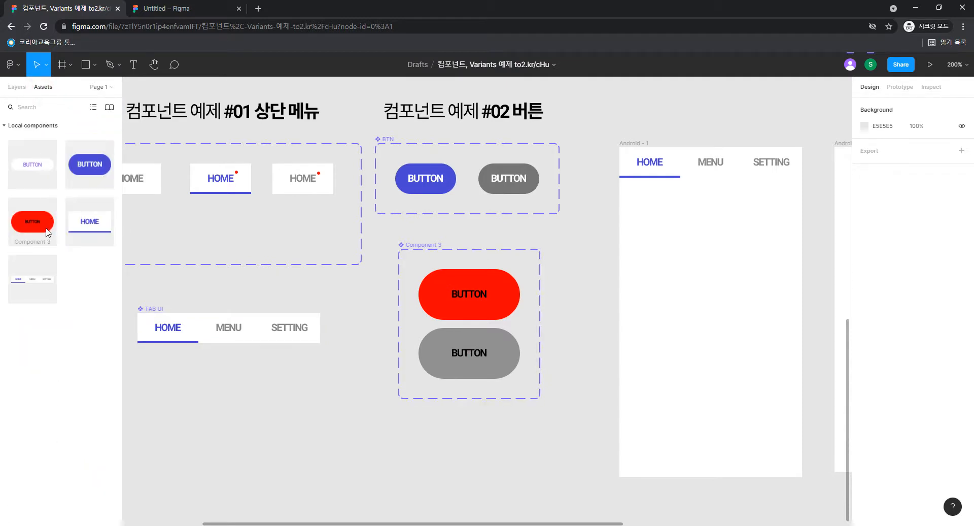
pyautogui.moveTo(49, 232); pyautogui.dragTo(351, 463)
pyautogui.scroll(-1, 436, 355)
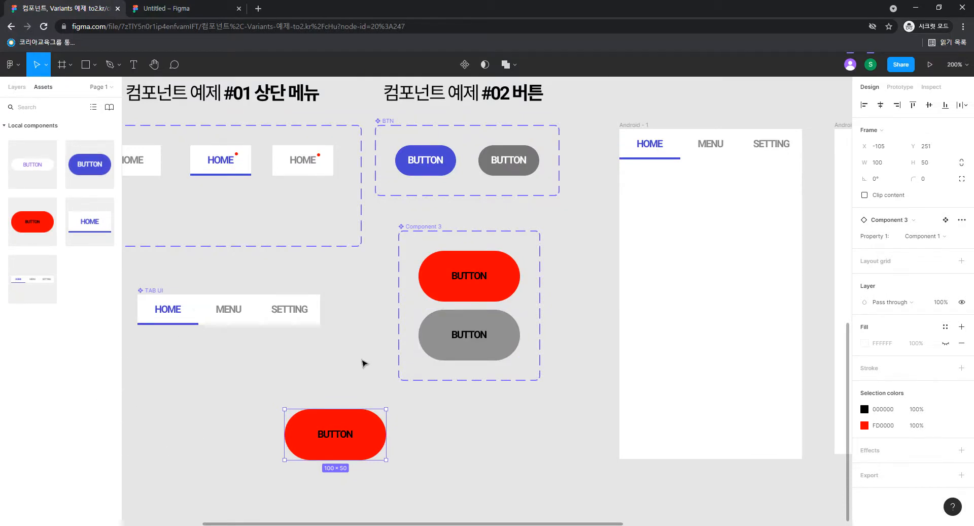
pyautogui.scroll(-1, 362, 362)
pyautogui.moveTo(311, 404); pyautogui.dragTo(410, 404)
pyautogui.doubleClick(429, 420)
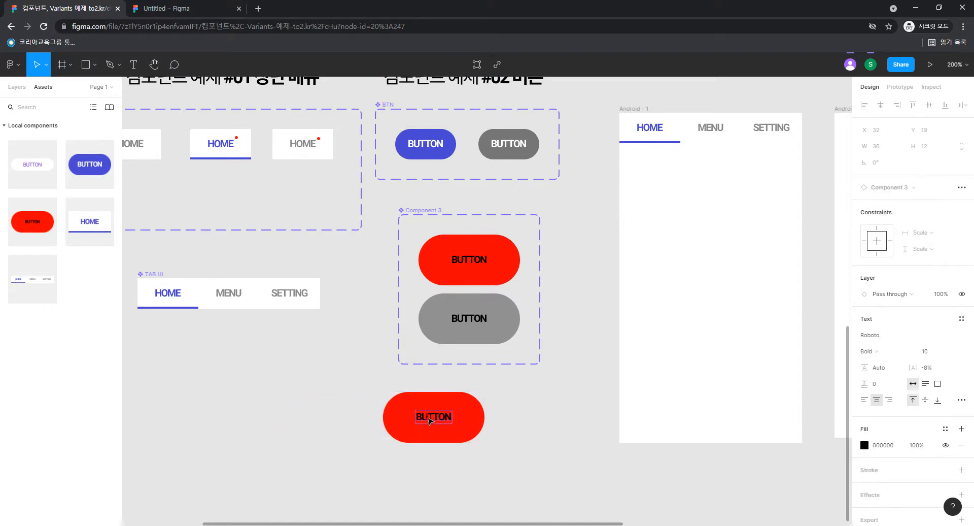
pyautogui.doubleClick(447, 418)
pyautogui.hotkey('ctrl', '+')
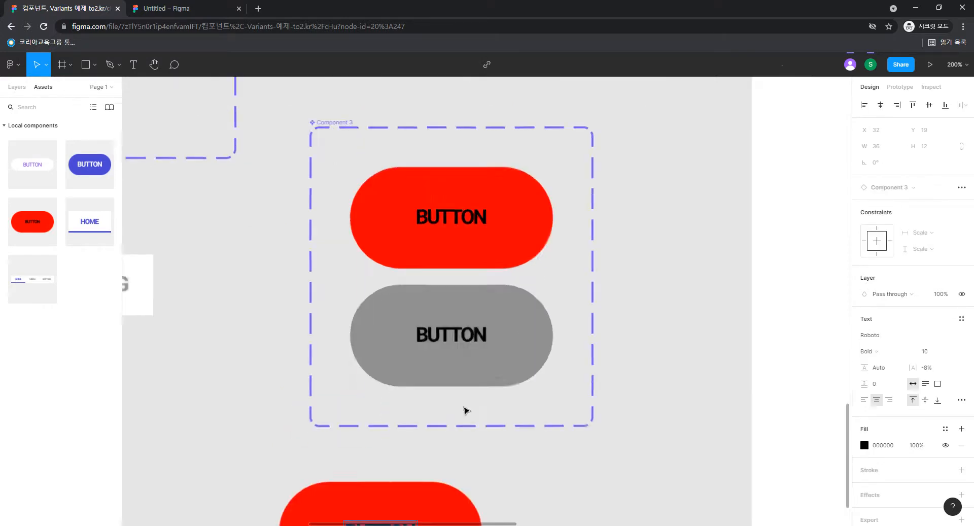
pyautogui.click(467, 412)
pyautogui.moveTo(486, 413); pyautogui.dragTo(474, 189)
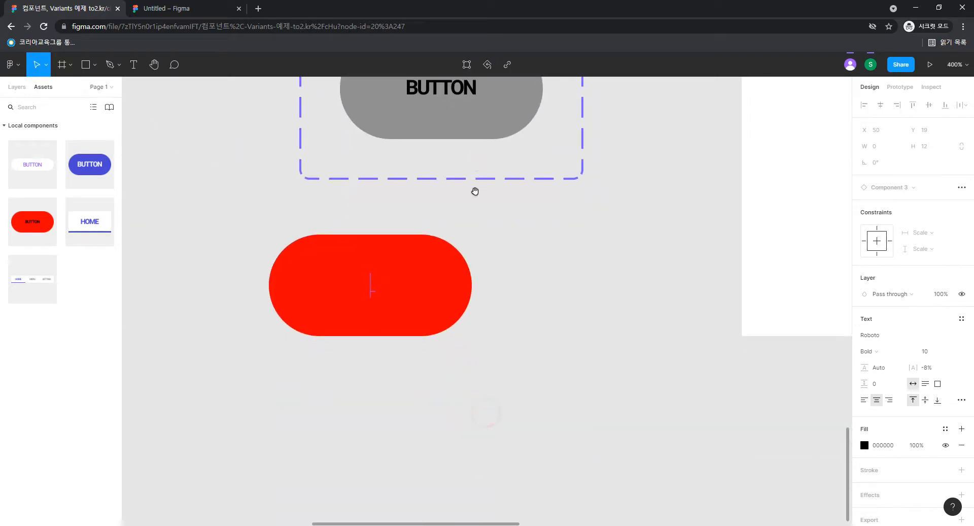
pyautogui.click(391, 292)
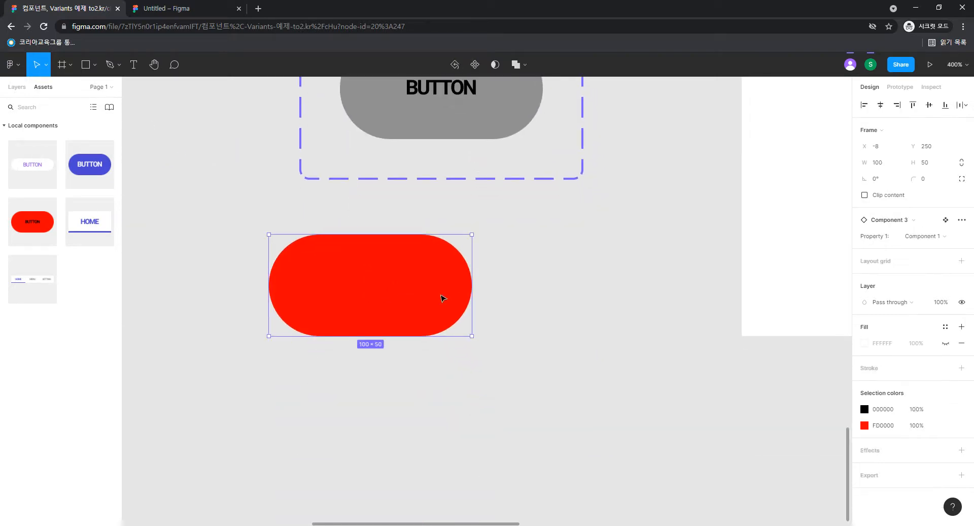
# - Replace the red button instance's text with 안녕하세요
pyautogui.doubleClick(370, 284)
pyautogui.doubleClick(373, 284)
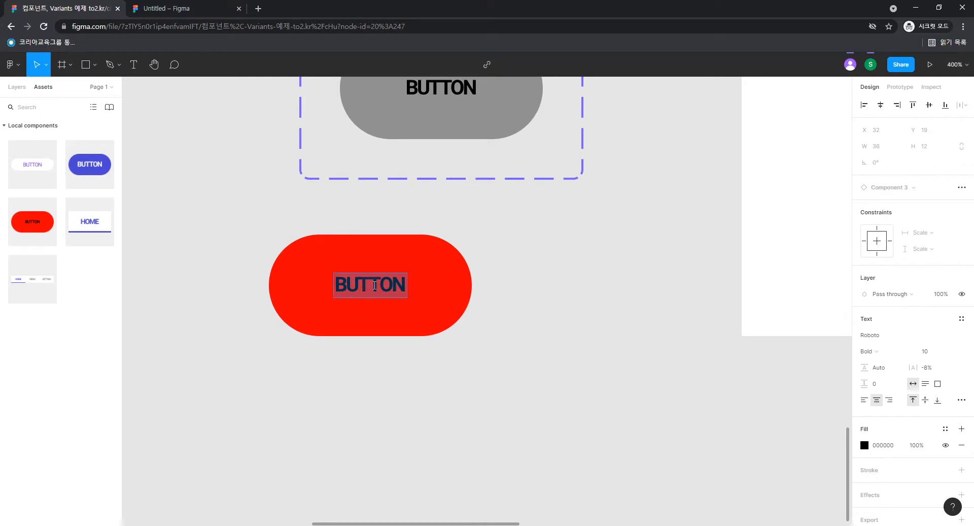
pyautogui.write('안녕')
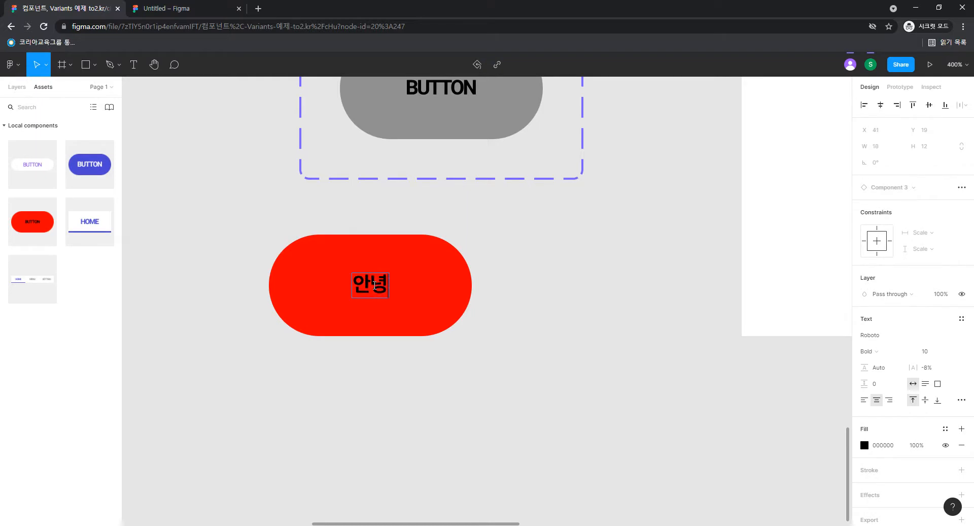
pyautogui.write('하세요')
pyautogui.press('Escape')
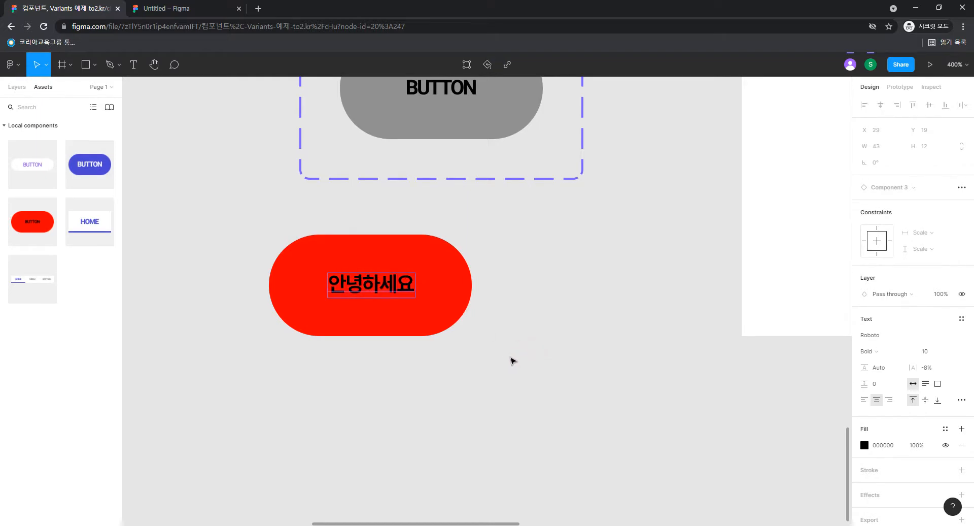
# - Switch the button instance's Property 1 to Component 2
pyautogui.press('Escape')
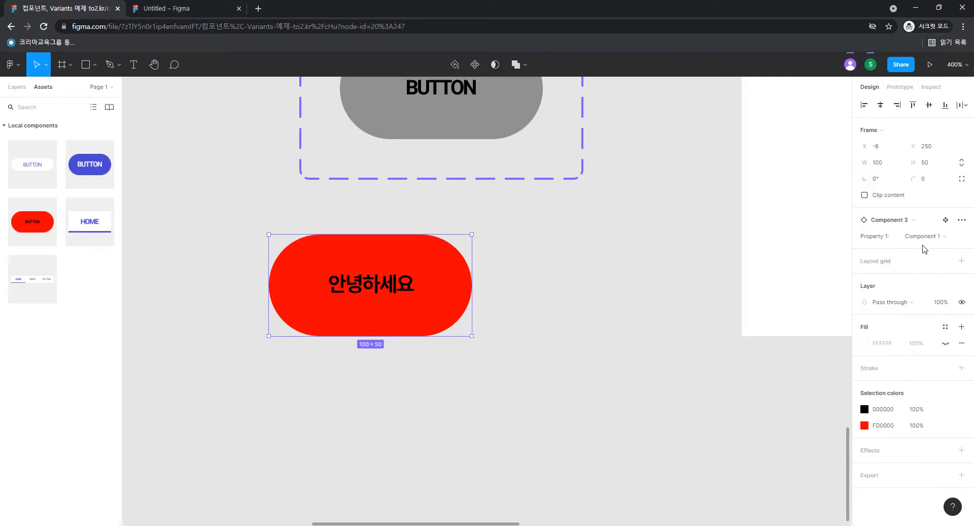
pyautogui.click(923, 236)
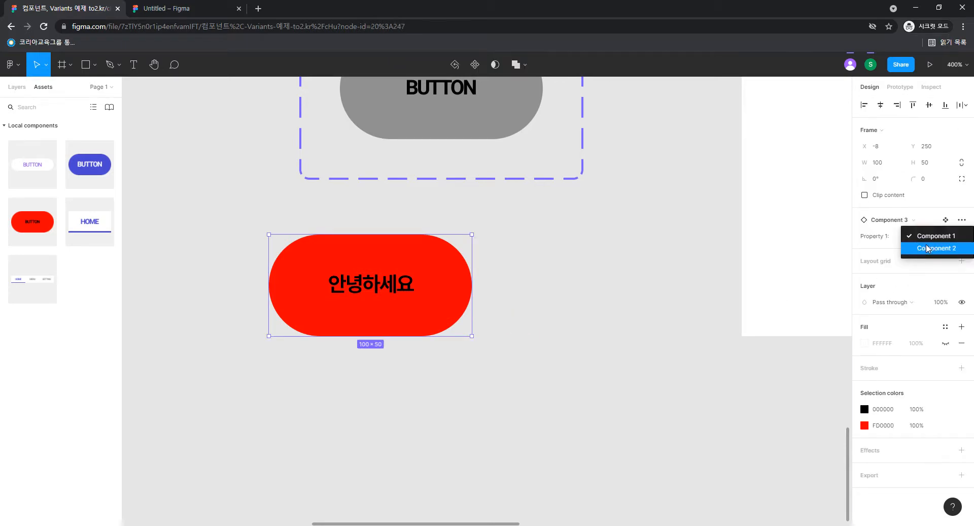
pyautogui.click(928, 248)
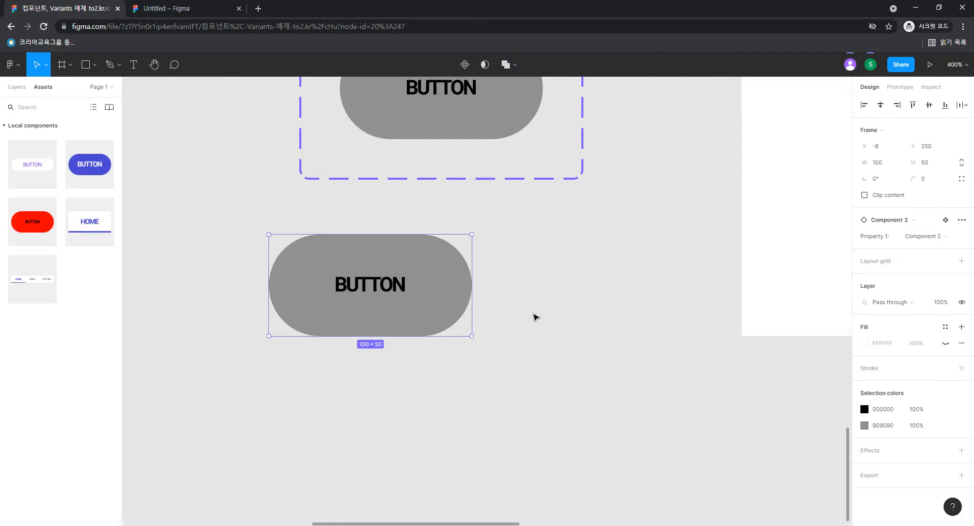
# - Delete the grey button instance below the Component 3 variant set
pyautogui.press('-')
pyautogui.moveTo(505, 298); pyautogui.dragTo(580, 350)
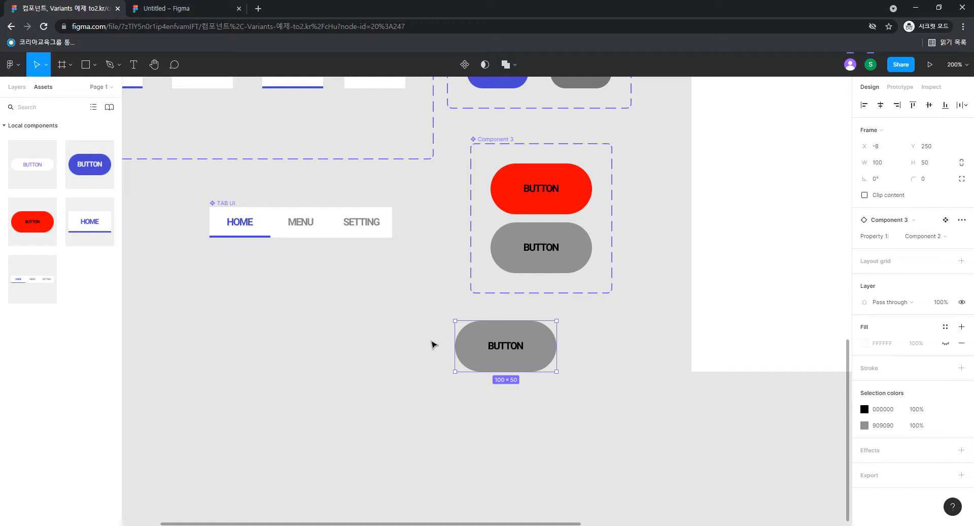
pyautogui.click(656, 365)
pyautogui.moveTo(608, 381); pyautogui.dragTo(412, 315)
pyautogui.press('Delete')
pyautogui.click(477, 420)
# - Draw a rectangle below the Component 3 variant set at about X -8, Y 248 and size it to 100 by 30
pyautogui.scroll(5, 472, 421)
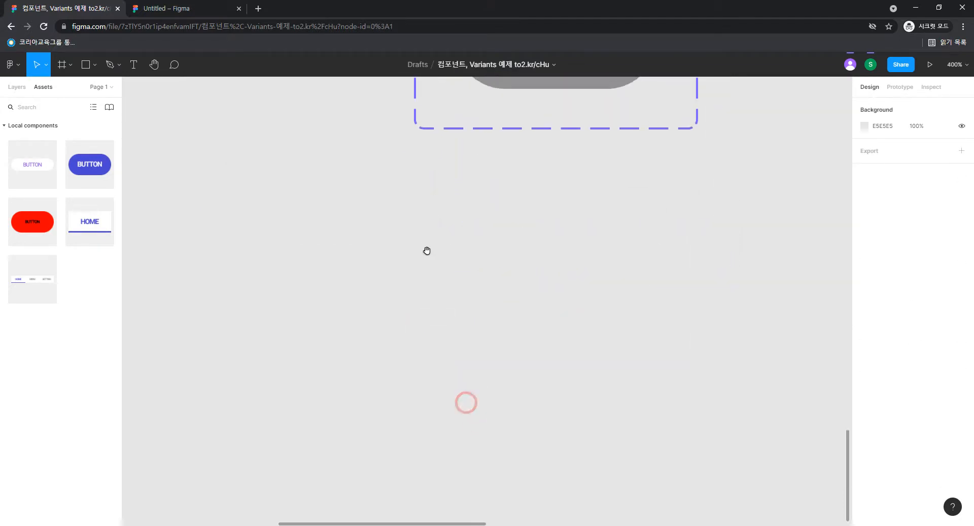
pyautogui.click(84, 64)
pyautogui.moveTo(383, 181)
pyautogui.mouseDown()
pyautogui.moveTo(569, 308)
pyautogui.moveTo(578, 288)
pyautogui.mouseUp()
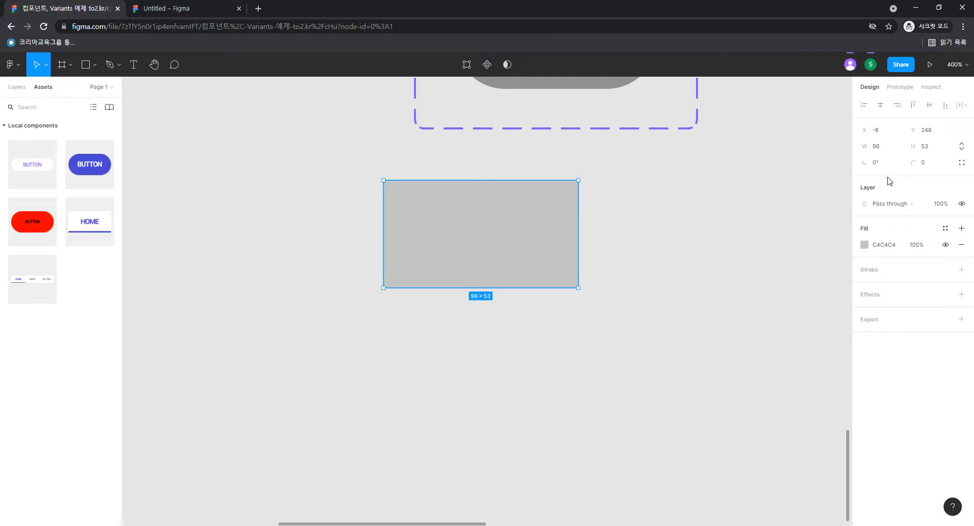
pyautogui.click(886, 148)
pyautogui.write('100')
pyautogui.click(931, 143)
pyautogui.write('30')
pyautogui.click(672, 281)
# - Add the text BUTTON on the grey rectangle and align it to the rectangle's vertical centre
pyautogui.press('t')
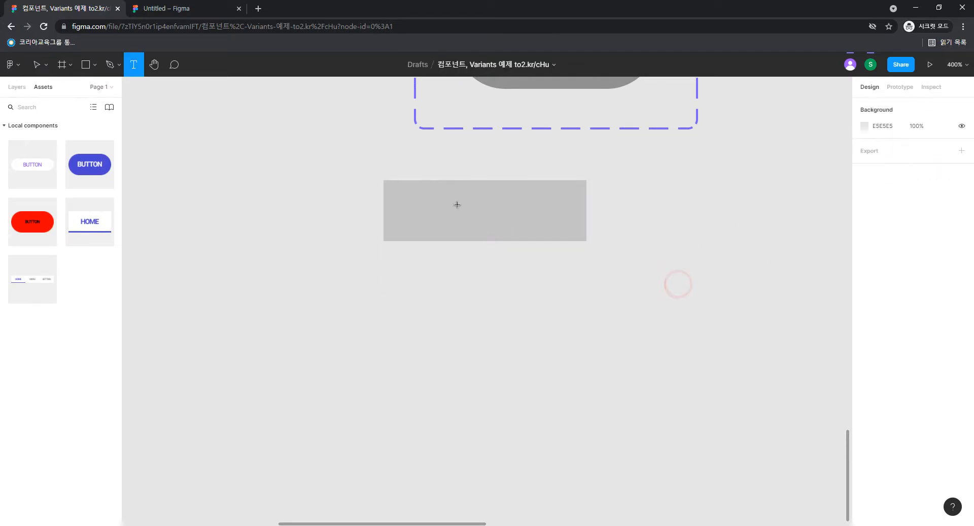
pyautogui.moveTo(434, 197); pyautogui.dragTo(538, 217)
pyautogui.write('ㅠ')
pyautogui.press('BackSpace')
pyautogui.write('B')
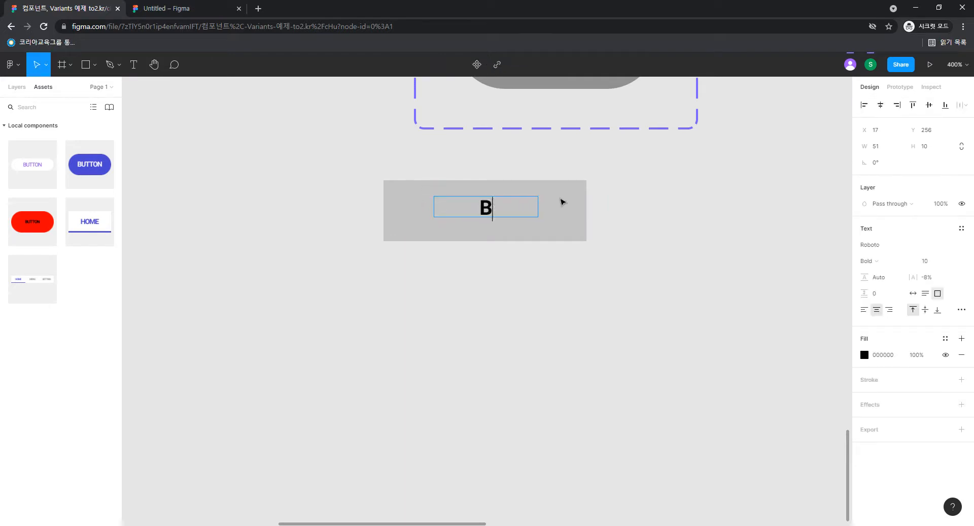
pyautogui.write('UTTON')
pyautogui.press('Escape')
pyautogui.moveTo(638, 155); pyautogui.dragTo(350, 345)
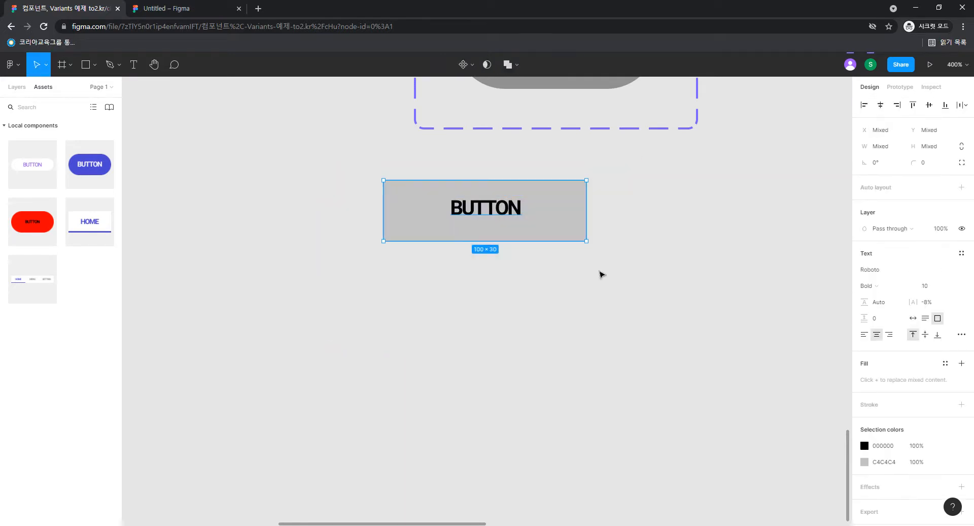
pyautogui.click(929, 105)
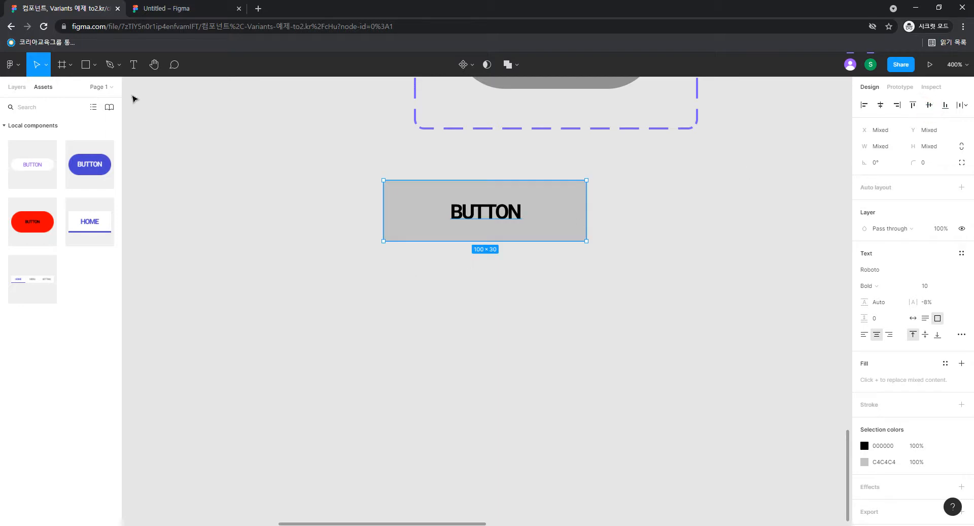
# - Change the rectangle's C4C4C4 fill to the blue 3C1DFF
pyautogui.click(16, 86)
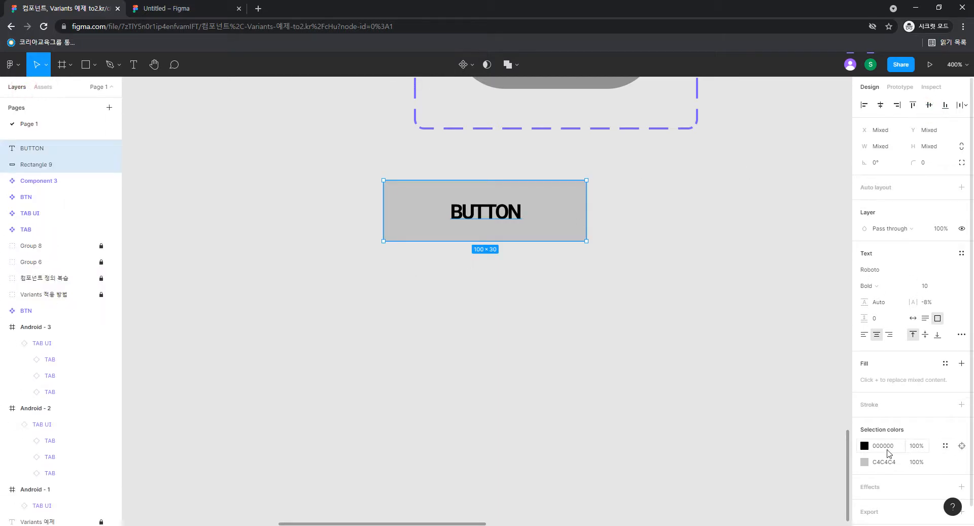
pyautogui.click(864, 461)
pyautogui.click(821, 407)
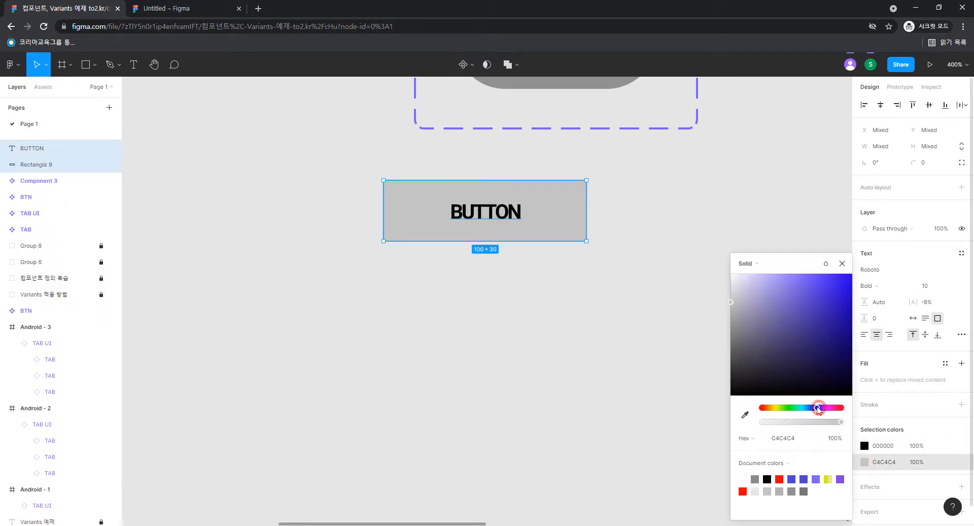
pyautogui.click(839, 274)
pyautogui.click(553, 315)
# - Create a component from the blue rectangle and its text, and place an instance of it directly below at Y 298
pyautogui.moveTo(659, 162); pyautogui.dragTo(352, 287)
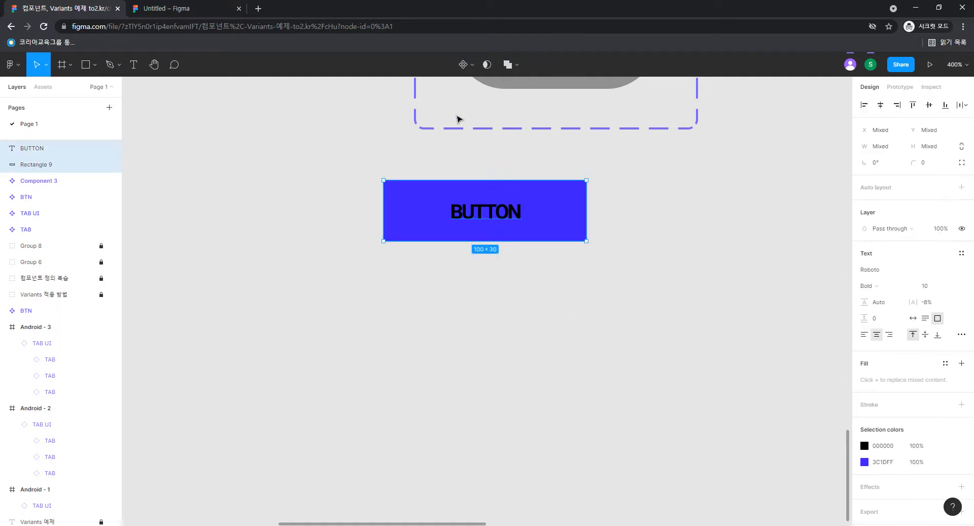
pyautogui.click(463, 64)
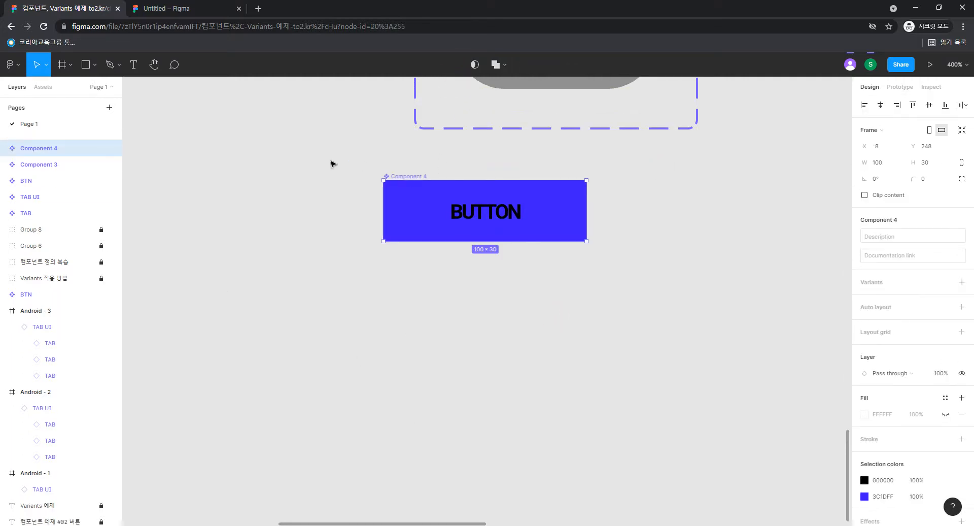
pyautogui.moveTo(500, 215); pyautogui.dragTo(494, 313)
pyautogui.moveTo(667, 259); pyautogui.dragTo(375, 373)
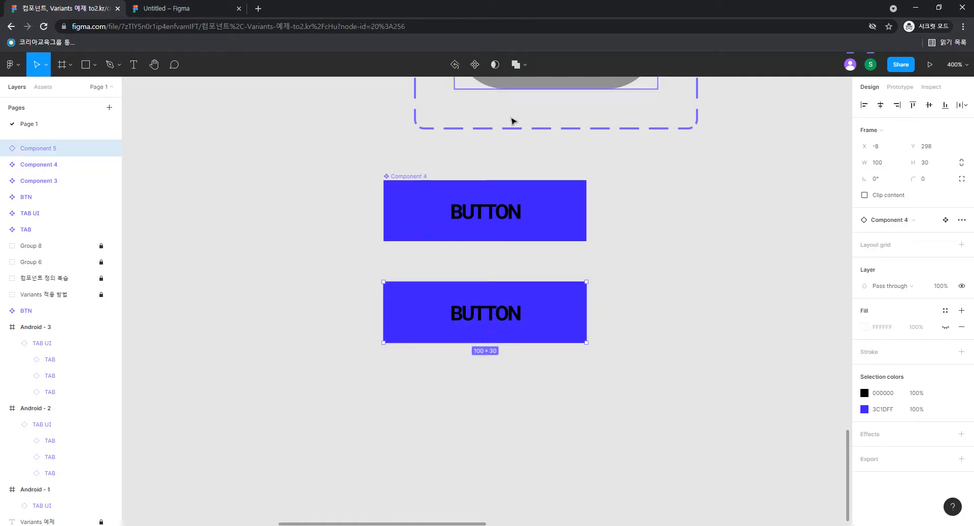
pyautogui.moveTo(630, 266); pyautogui.dragTo(391, 323)
pyautogui.click(475, 65)
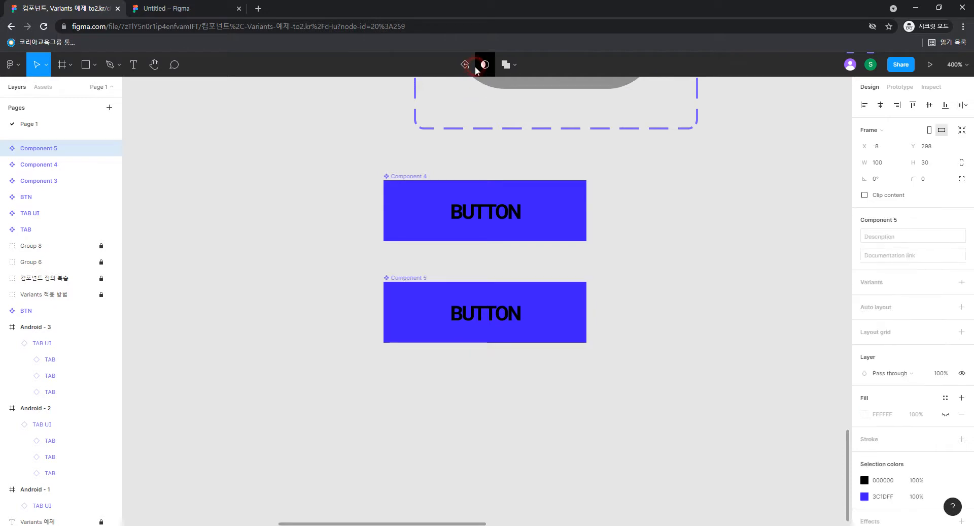
pyautogui.hotkey('ctrl', 'z')
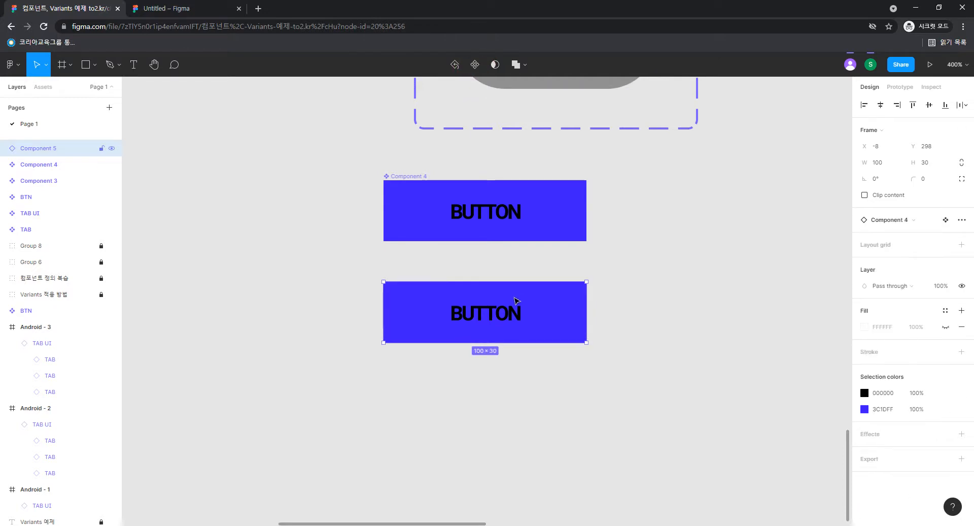
# - Detach the lower blue button instance from Component 4 and make it a separate component
pyautogui.click(451, 314)
pyautogui.rightClick(464, 297)
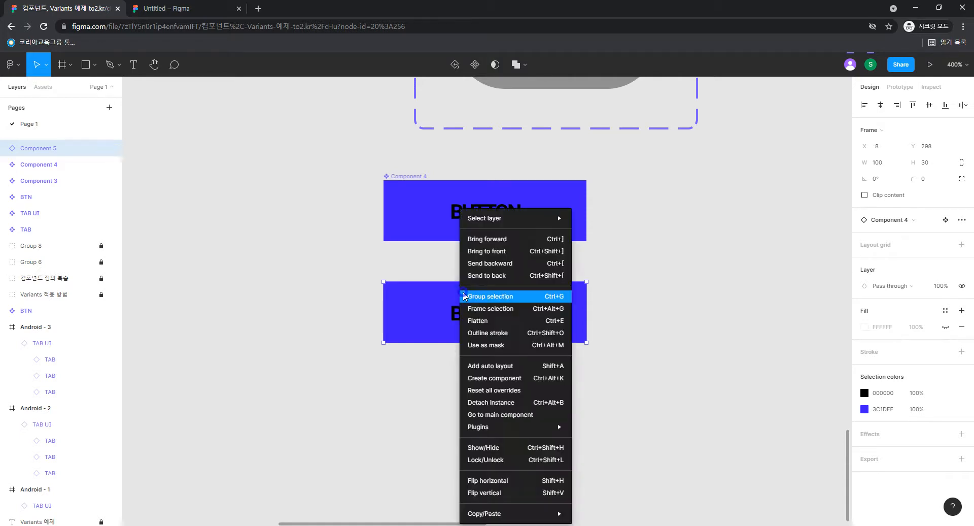
pyautogui.click(526, 409)
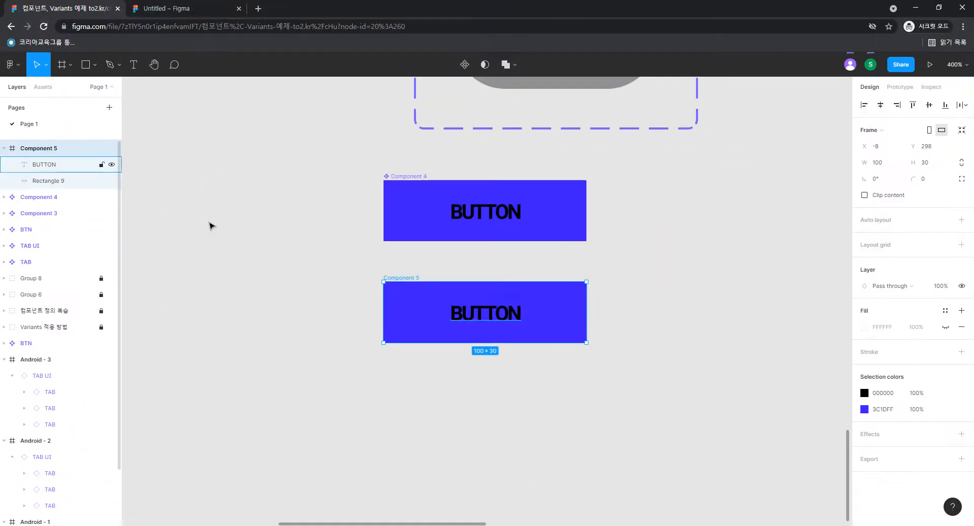
pyautogui.click(464, 64)
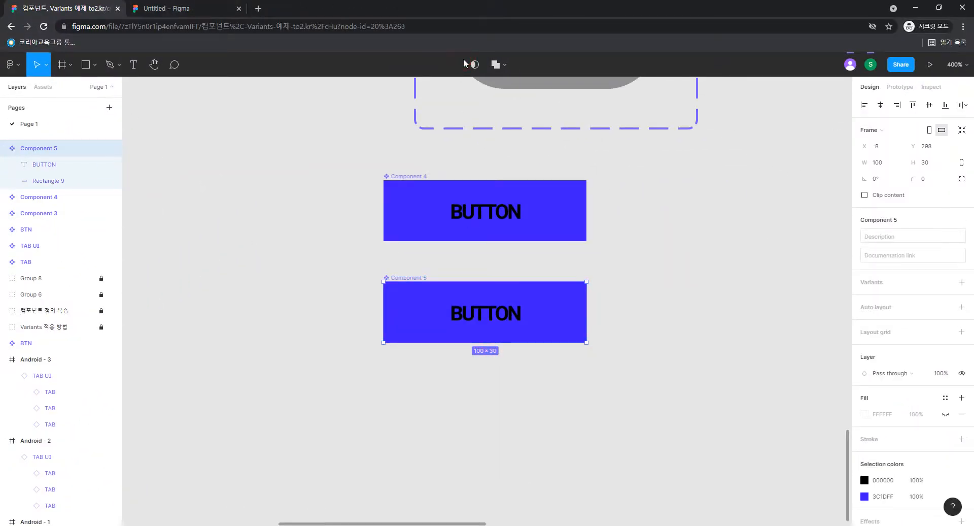
pyautogui.click(672, 306)
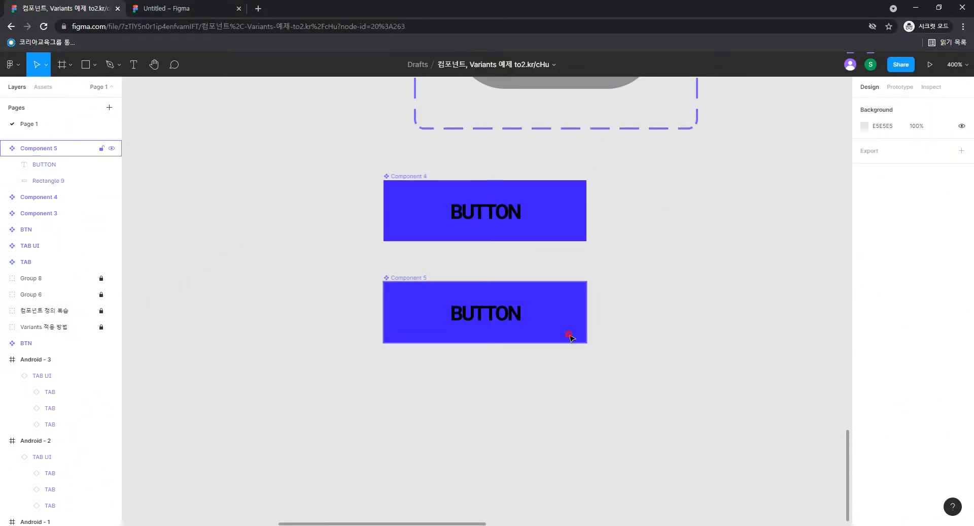
# - Change the lower button component's blue fill to the grey BCBCBC
pyautogui.click(570, 335)
pyautogui.click(864, 496)
pyautogui.moveTo(783, 341); pyautogui.dragTo(662, 311)
pyautogui.click(659, 315)
# - Combine the blue and grey rectangular button components as variants and move the set to about X -78, Y 241
pyautogui.moveTo(623, 163); pyautogui.dragTo(324, 431)
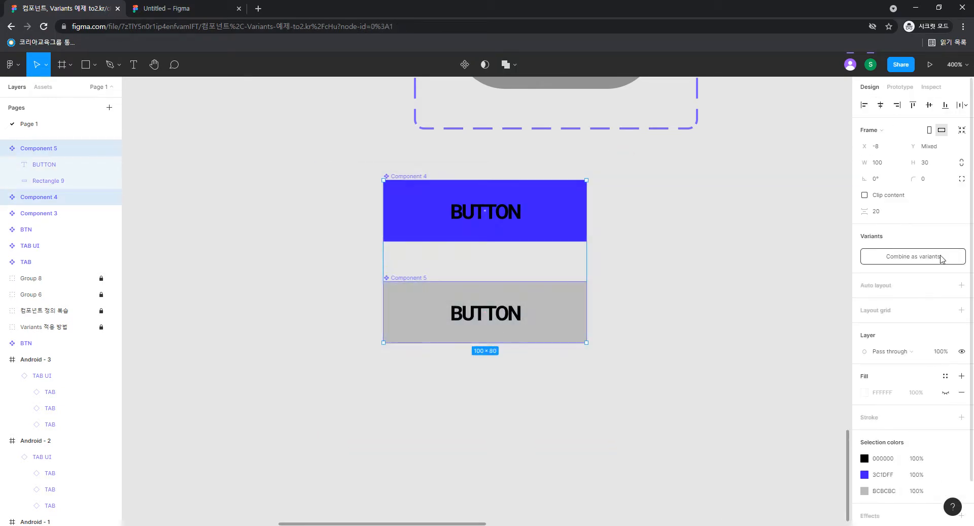
pyautogui.click(913, 259)
pyautogui.click(363, 142)
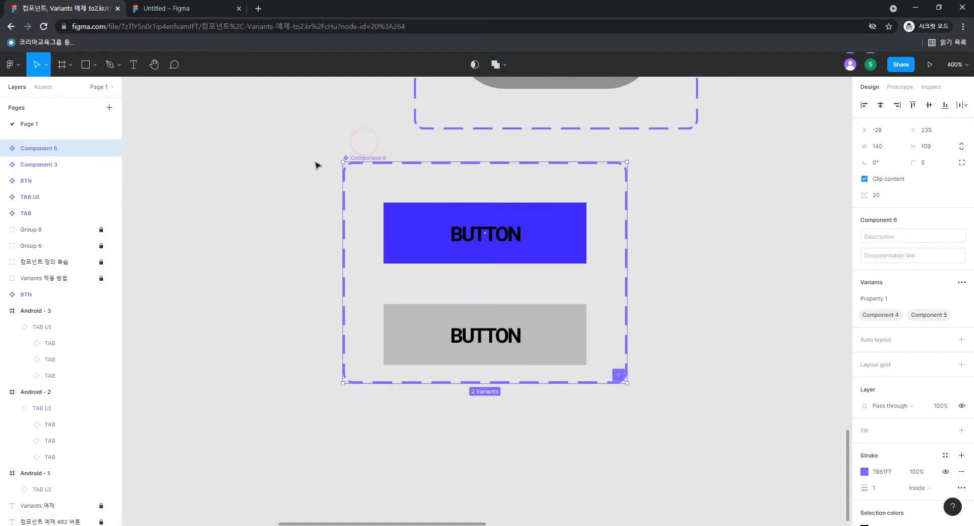
pyautogui.moveTo(370, 159); pyautogui.dragTo(269, 163)
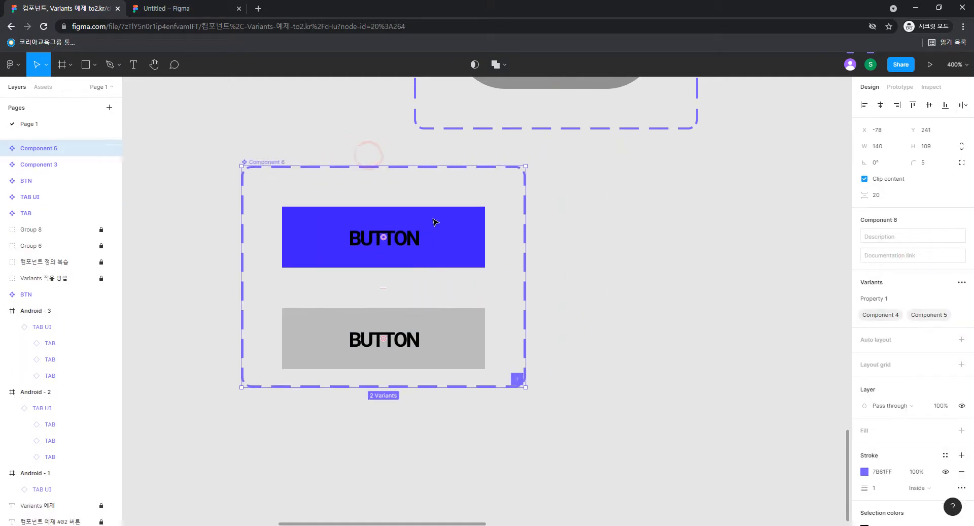
pyautogui.click(696, 256)
# - Place an instance of Component 6 beside its variant set at about X 66, Y 263 and replace its text with 해위
pyautogui.click(44, 87)
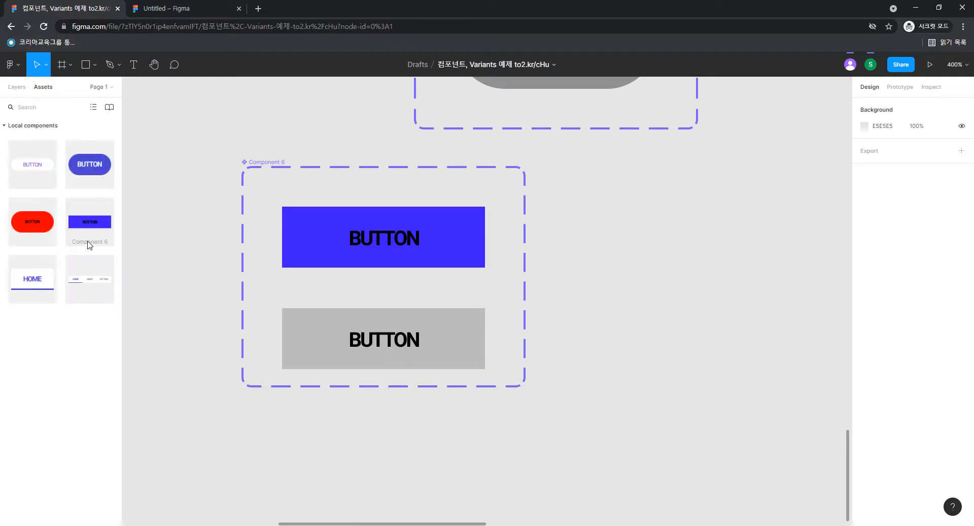
pyautogui.moveTo(86, 242); pyautogui.dragTo(656, 245)
pyautogui.doubleClick(655, 246)
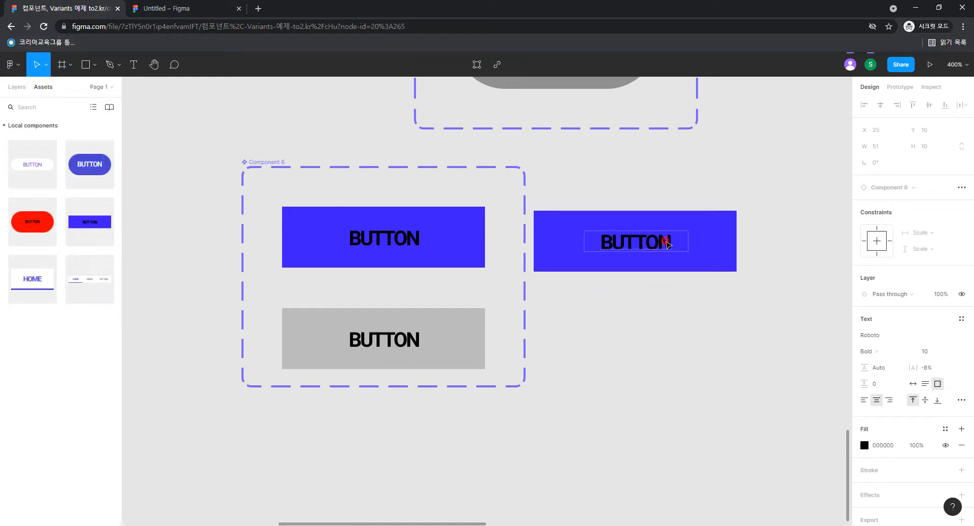
pyautogui.doubleClick(662, 246)
pyautogui.write('d')
pyautogui.press('BackSpace')
pyautogui.write('해위')
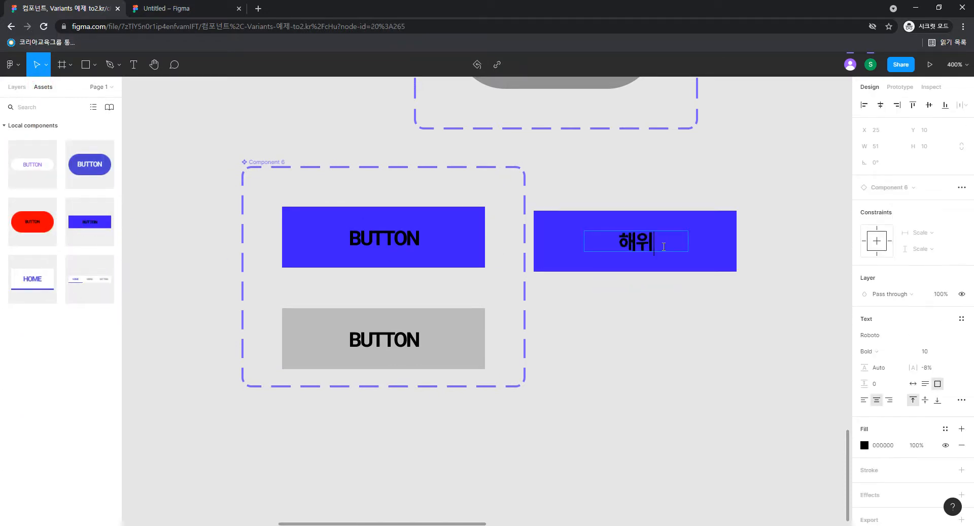
# - Switch the blue button instance's Property 1 to Component 5
pyautogui.moveTo(776, 188); pyautogui.dragTo(692, 255)
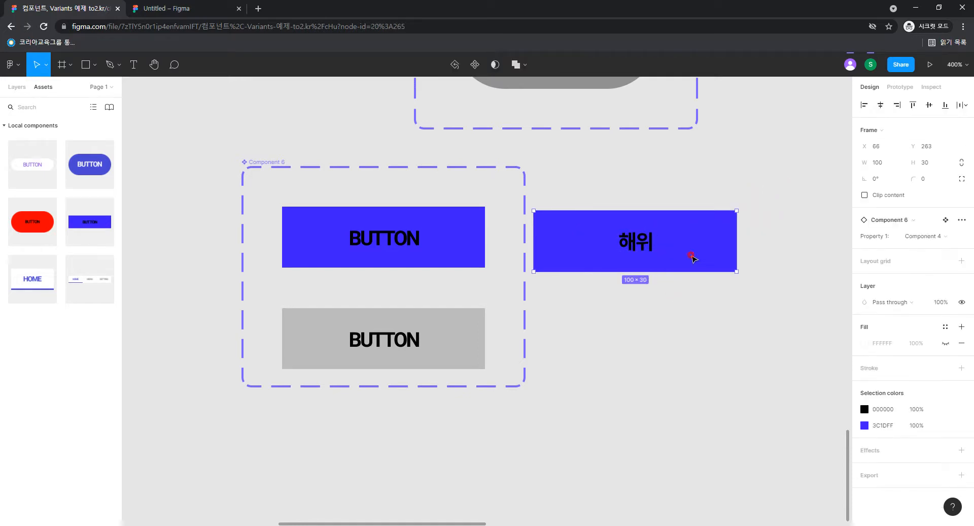
pyautogui.click(942, 237)
pyautogui.click(938, 248)
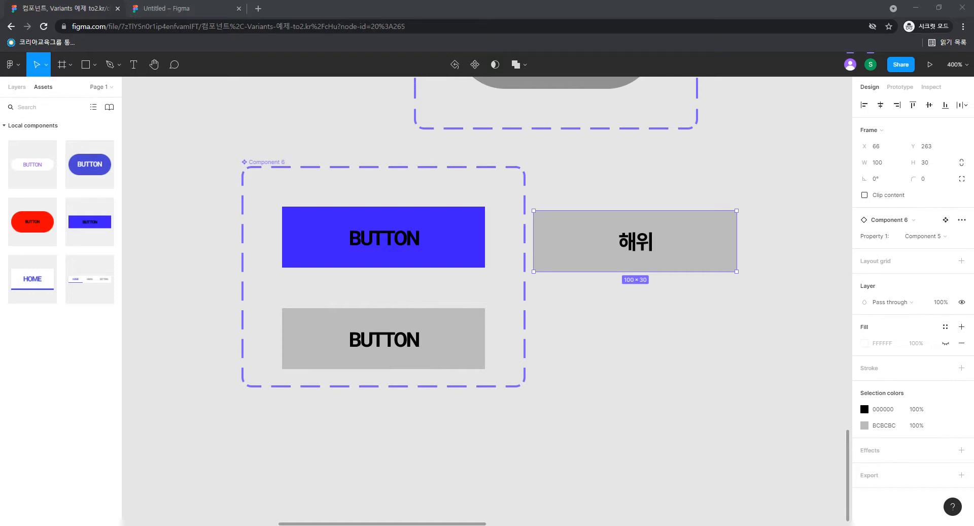
# - Expand the Component 6 and Component 3 variant sets in the layer list to compare how their variants are nested
pyautogui.click(13, 87)
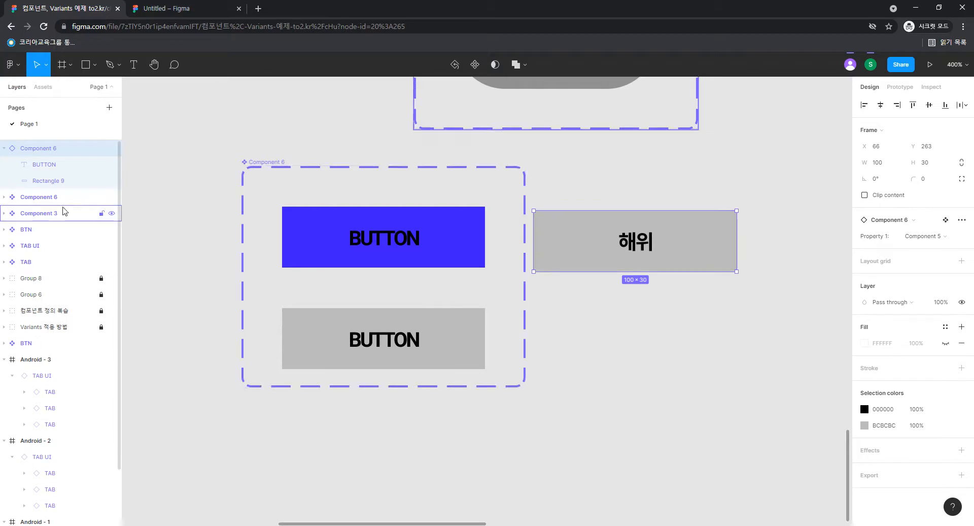
pyautogui.click(4, 197)
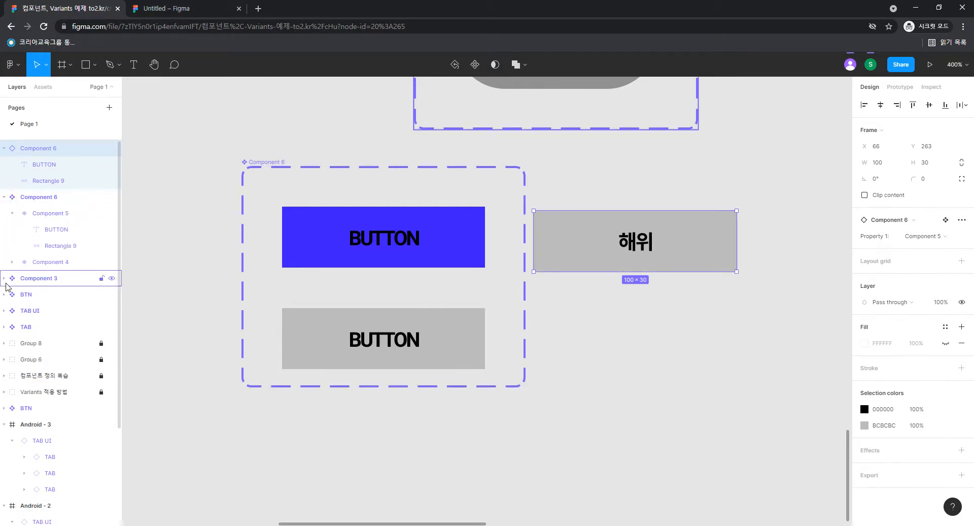
pyautogui.click(4, 278)
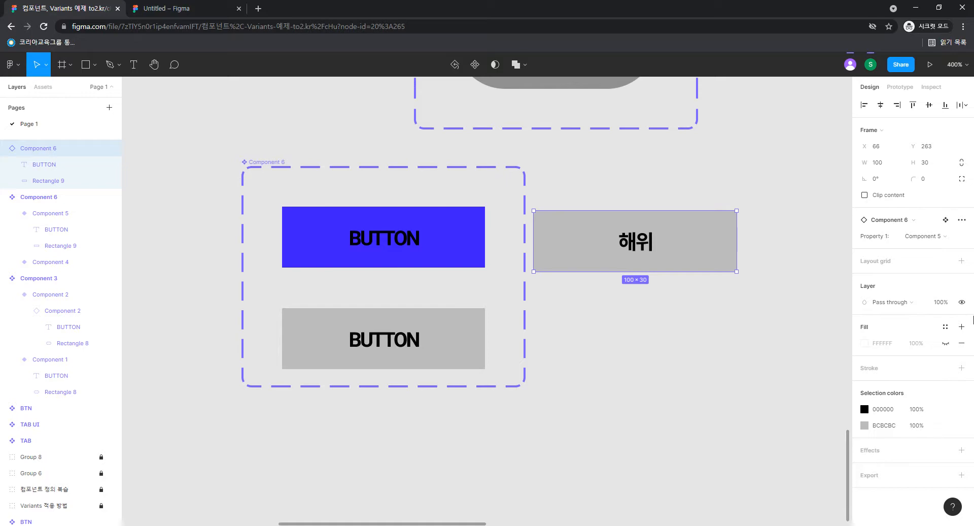
# - Delete the Component 6 variant set together with its 해위 button instance
pyautogui.moveTo(623, 239); pyautogui.dragTo(686, 252)
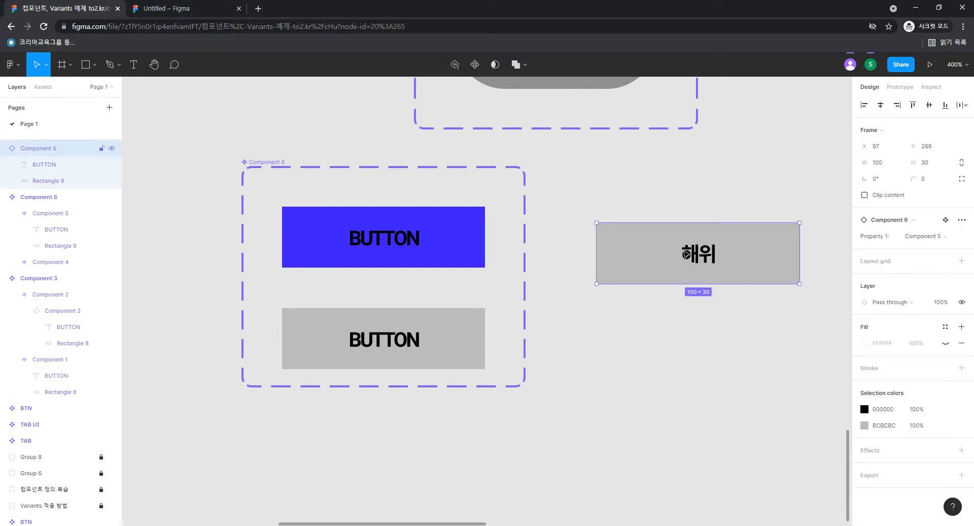
pyautogui.press('-')
pyautogui.press('-')
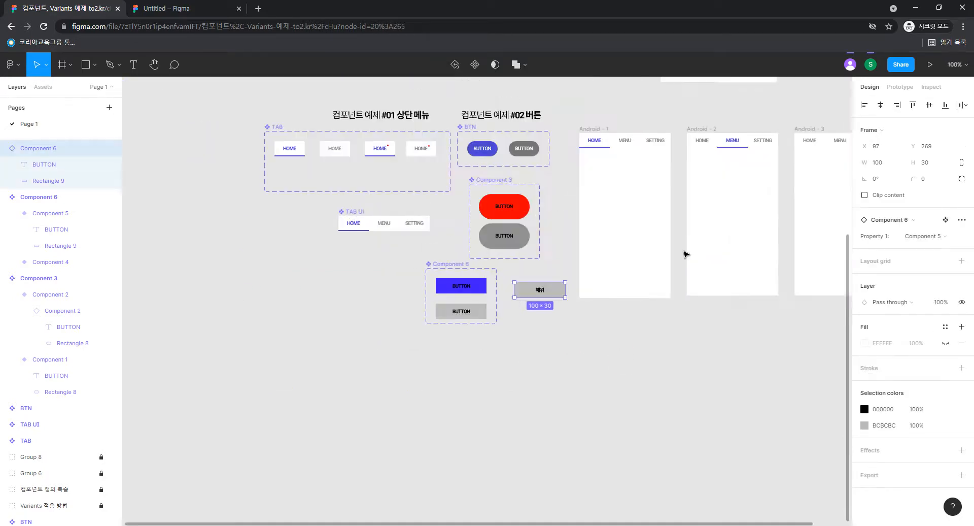
pyautogui.scroll(5, 695, 269)
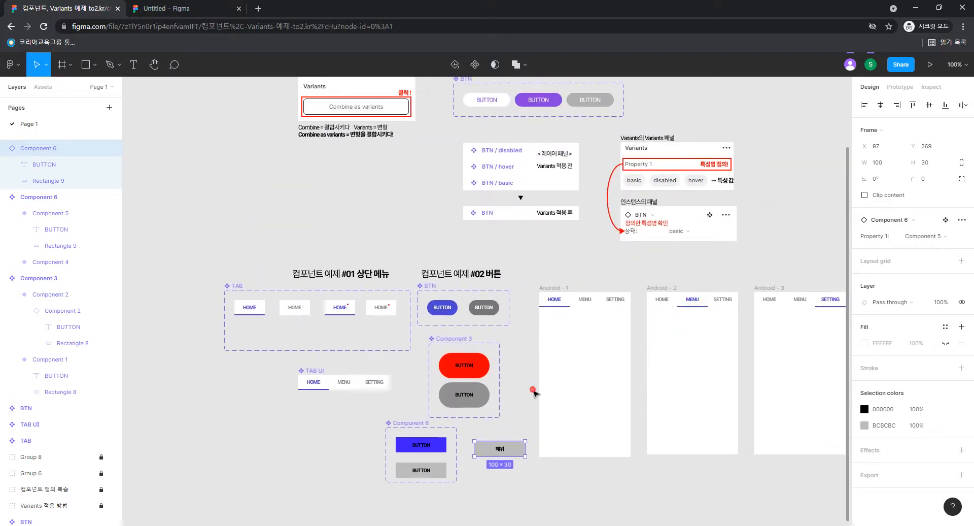
pyautogui.click(534, 394)
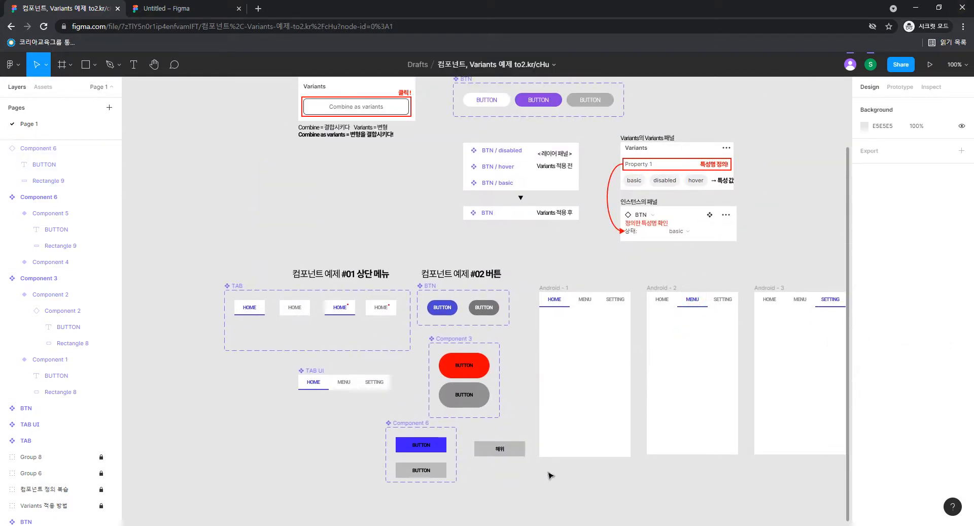
pyautogui.moveTo(525, 508); pyautogui.dragTo(376, 430)
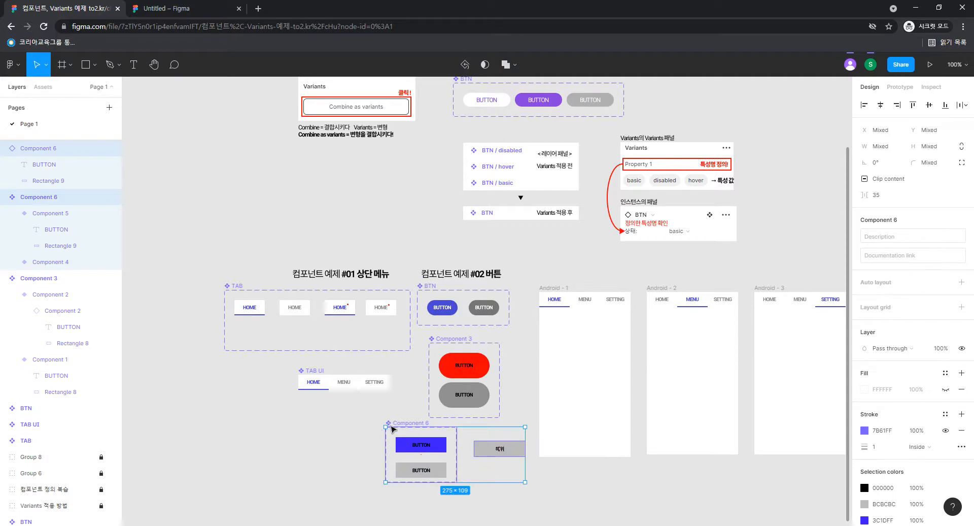
pyautogui.press('Delete')
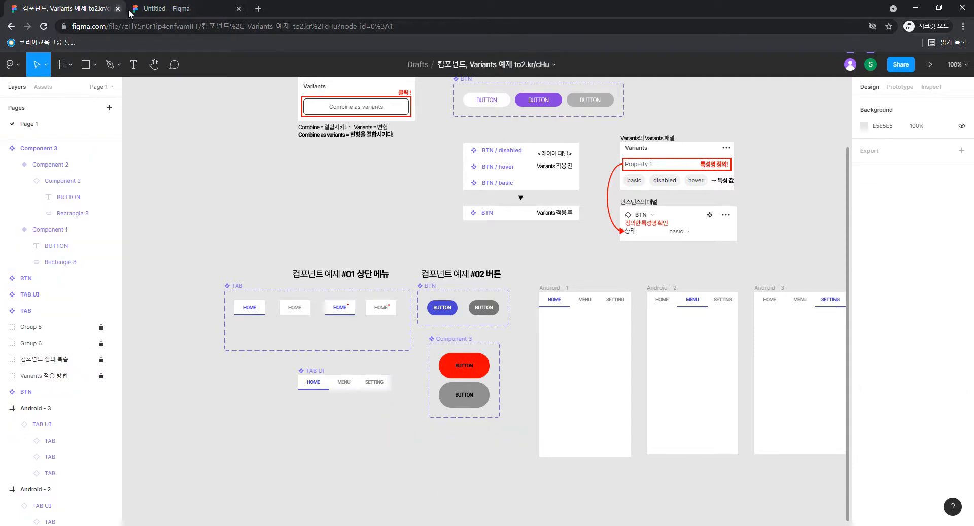
# - Delete the Component 3 variant set from the Variants example file and switch to the Untitled file
pyautogui.click(152, 12)
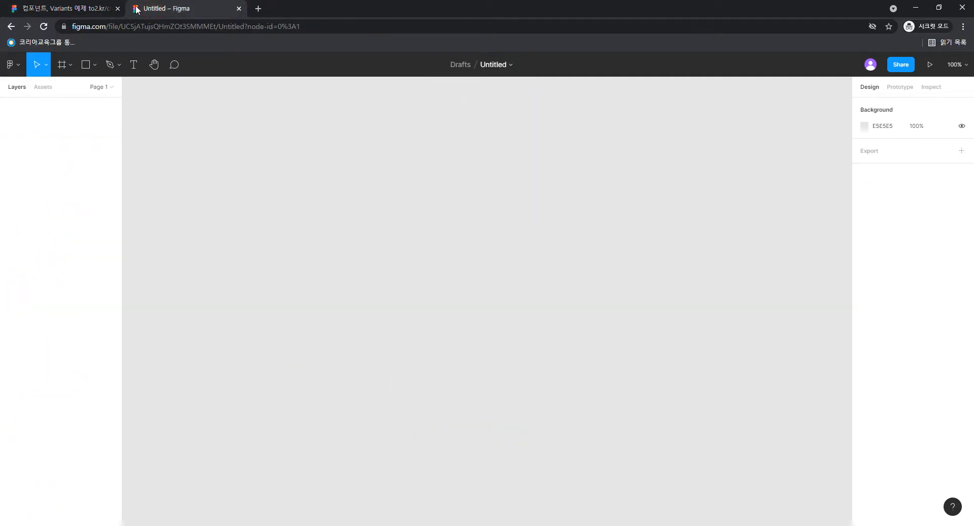
pyautogui.click(104, 8)
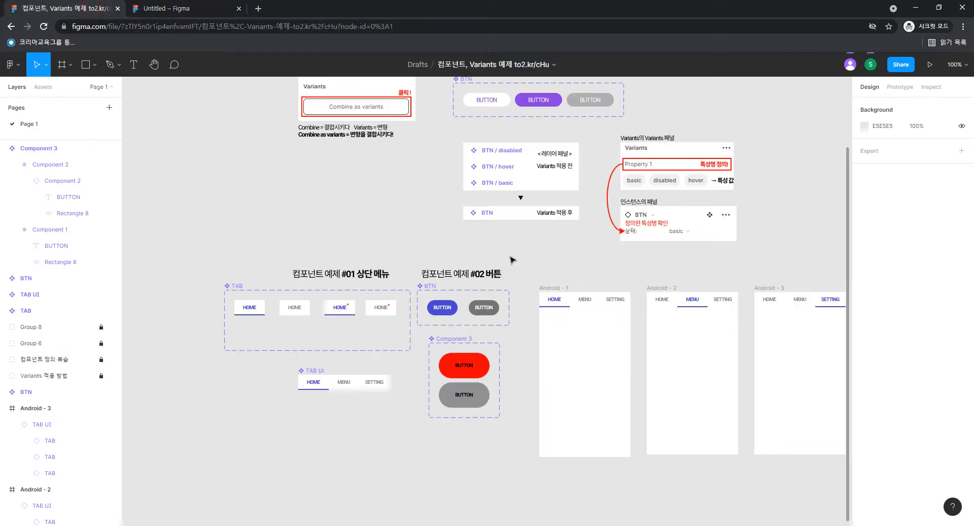
pyautogui.moveTo(526, 438); pyautogui.dragTo(418, 340)
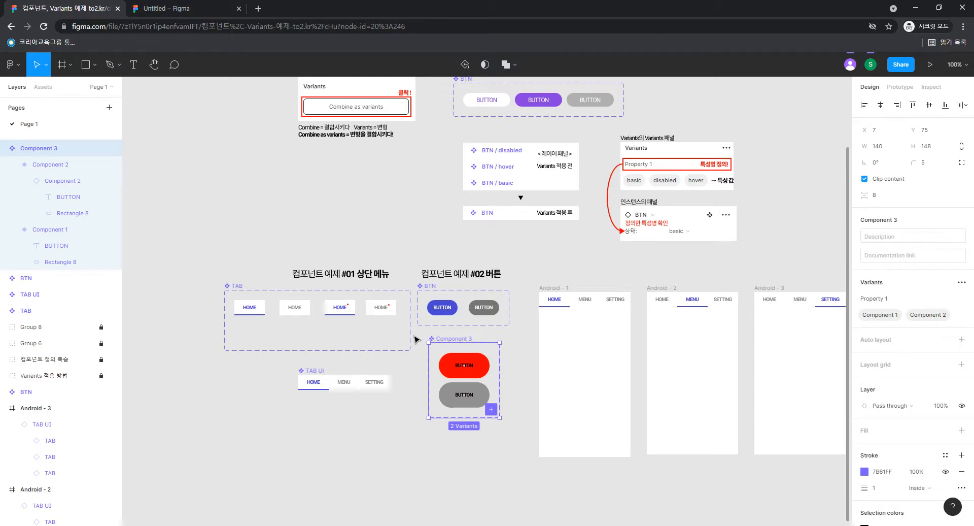
pyautogui.press('Delete')
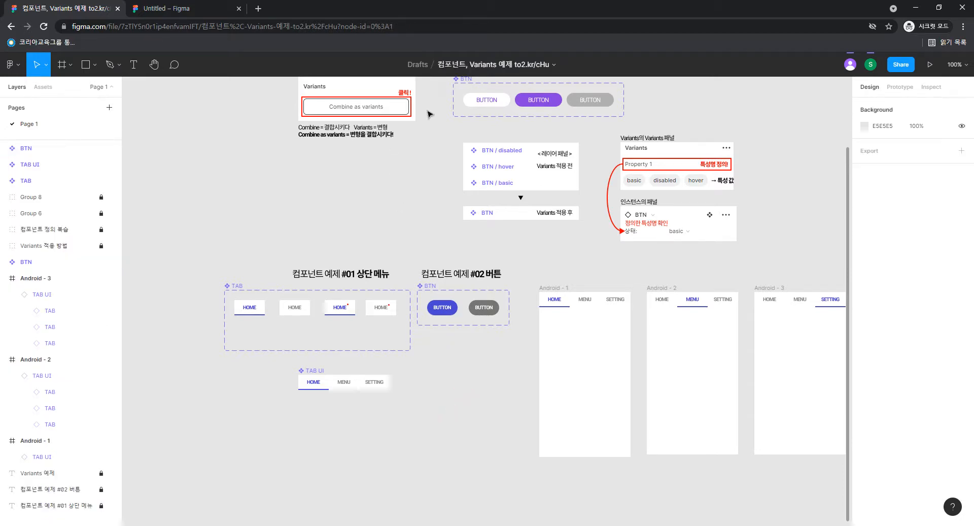
pyautogui.scroll(3, 429, 113)
pyautogui.click(135, 9)
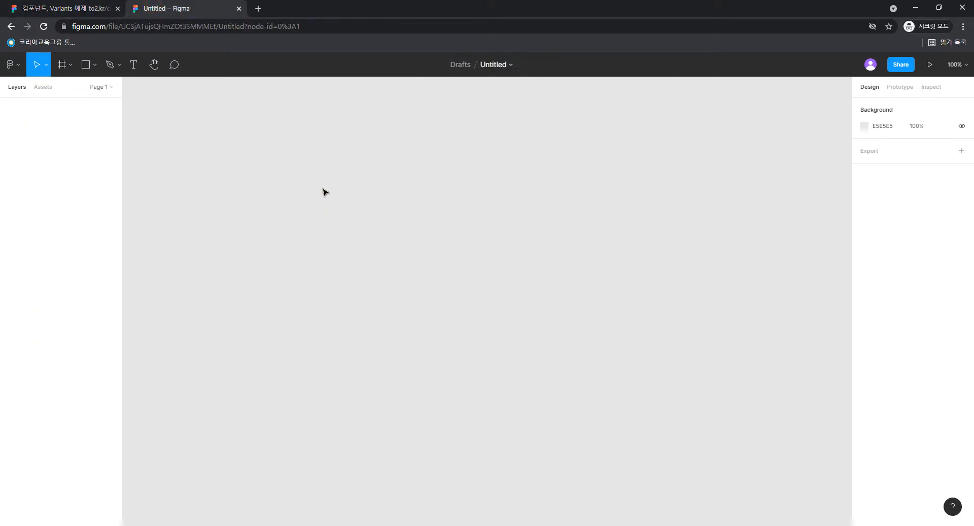
pyautogui.click(363, 165)
pyautogui.press('r')
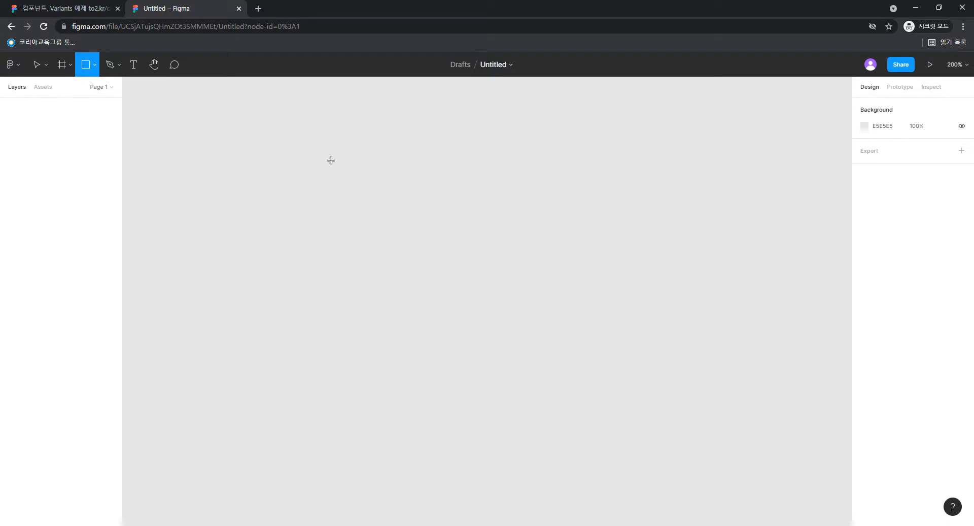
pyautogui.moveTo(385, 162); pyautogui.dragTo(442, 208)
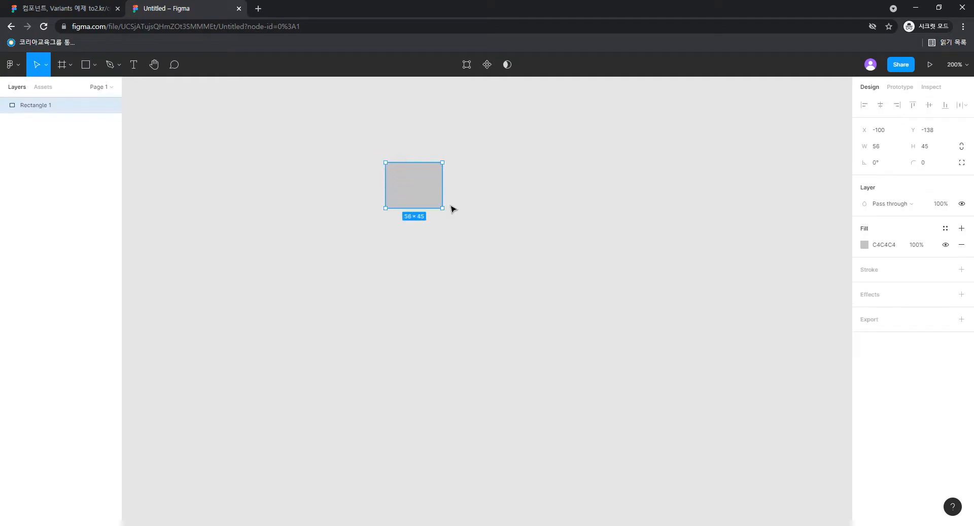
pyautogui.click(425, 183)
pyautogui.press('Delete')
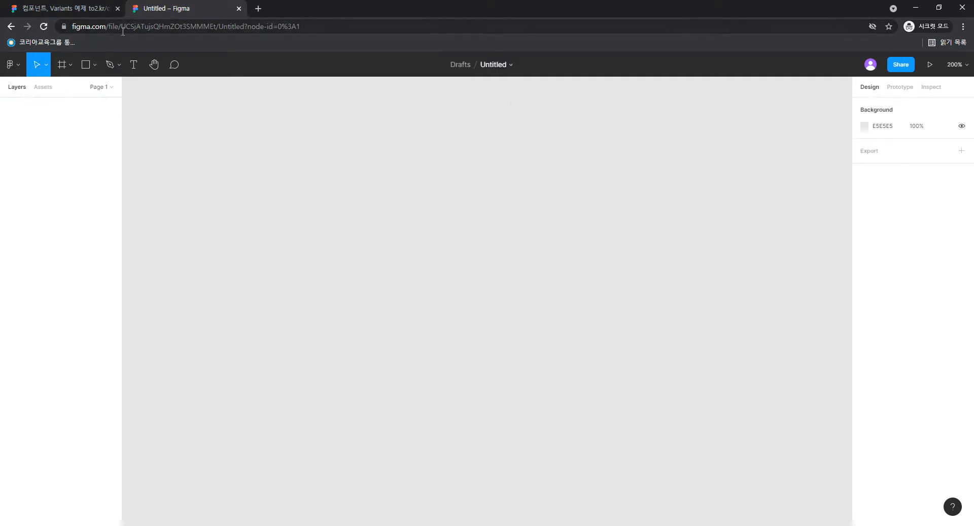
# - Draw a rectangle on the empty canvas, size it to 100 × 50 and move it to about X -91, Y -132
pyautogui.press('r')
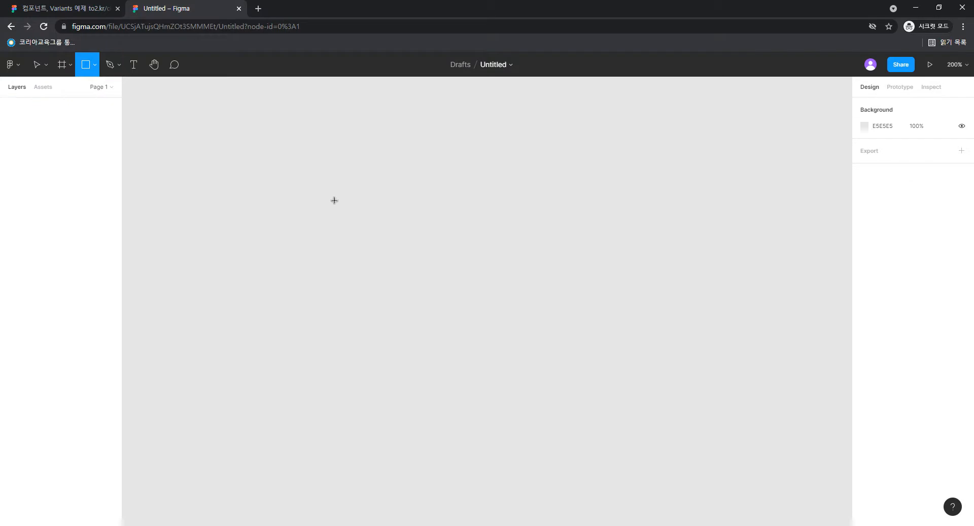
pyautogui.moveTo(367, 148); pyautogui.dragTo(479, 194)
pyautogui.click(881, 147)
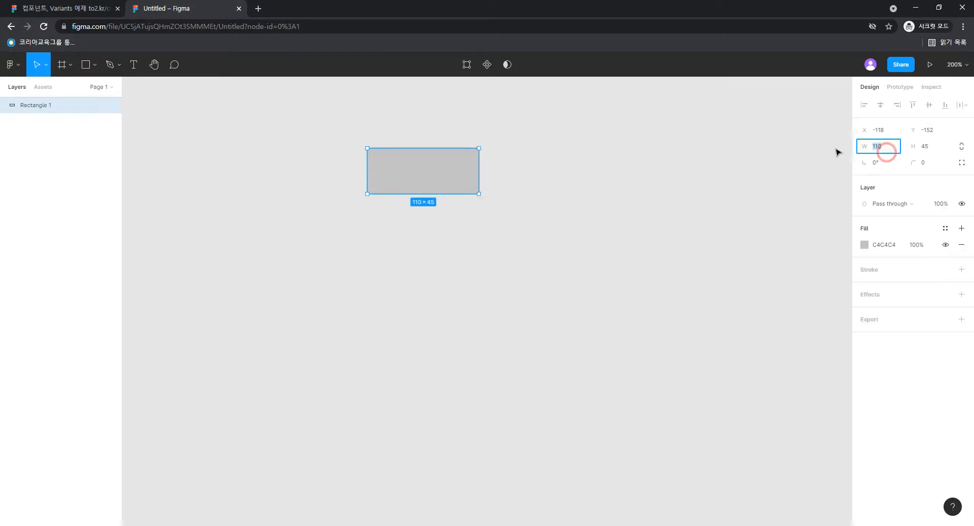
pyautogui.write('100')
pyautogui.click(926, 146)
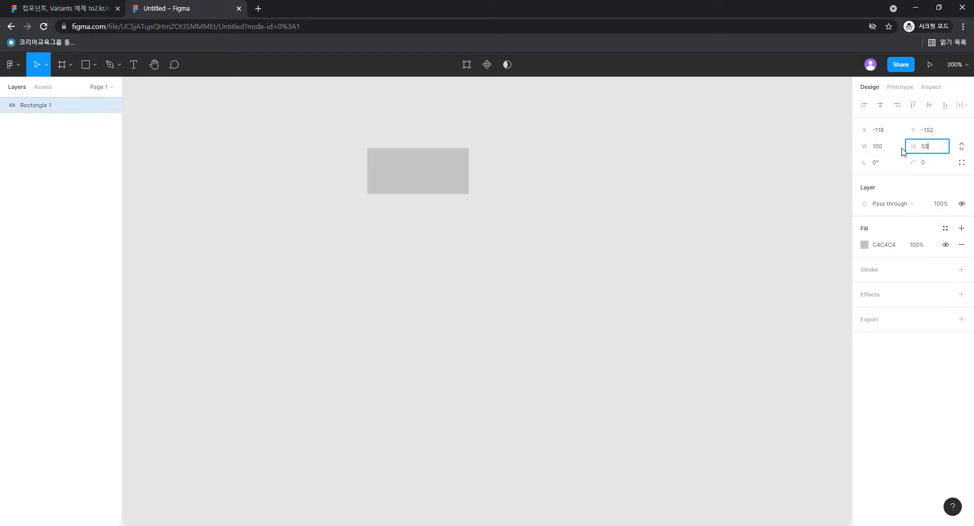
pyautogui.press('Escape')
pyautogui.click(750, 181)
pyautogui.moveTo(443, 174); pyautogui.dragTo(469, 195)
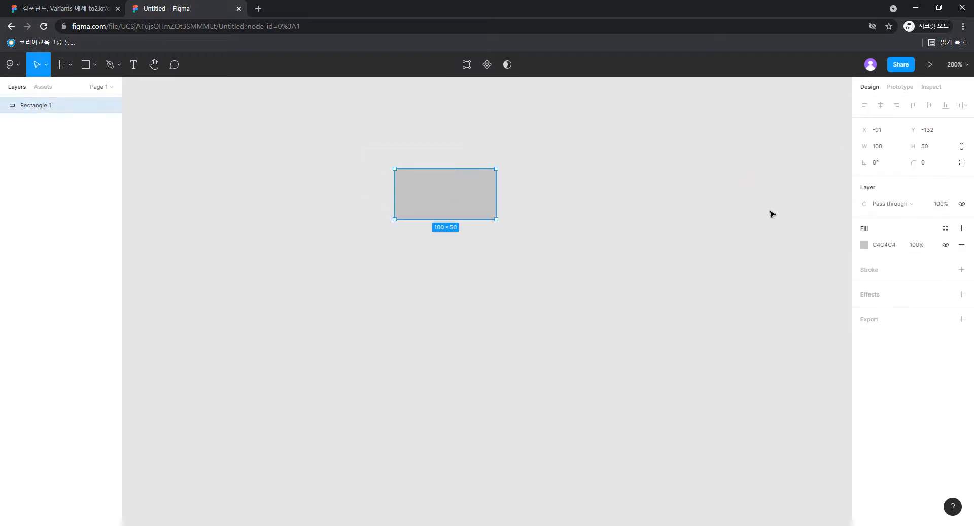
# - Set the rectangle's corner radius to 30 and shift it to about X -95, Y -132
pyautogui.press('+')
pyautogui.press('+')
pyautogui.moveTo(390, 170); pyautogui.dragTo(431, 336)
pyautogui.moveTo(473, 180); pyautogui.dragTo(566, 443)
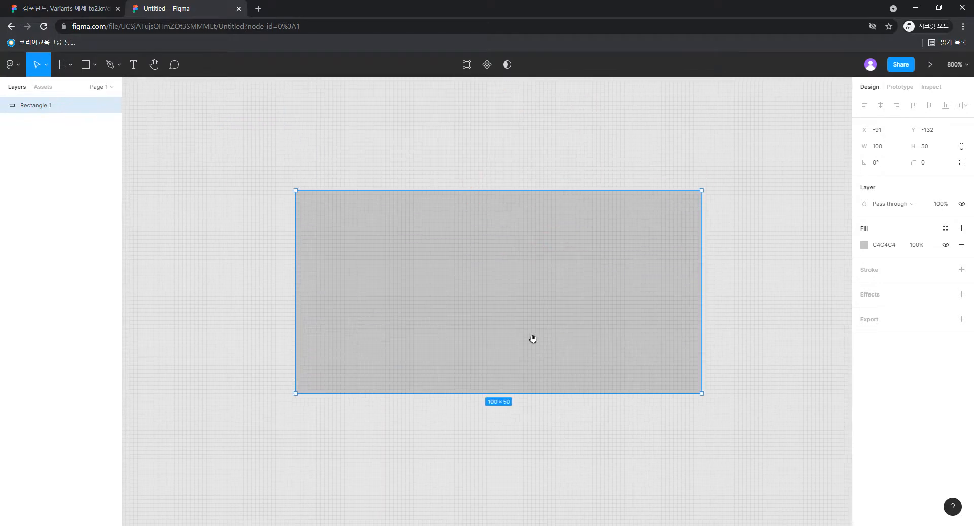
pyautogui.moveTo(554, 369); pyautogui.dragTo(533, 338)
pyautogui.click(922, 163)
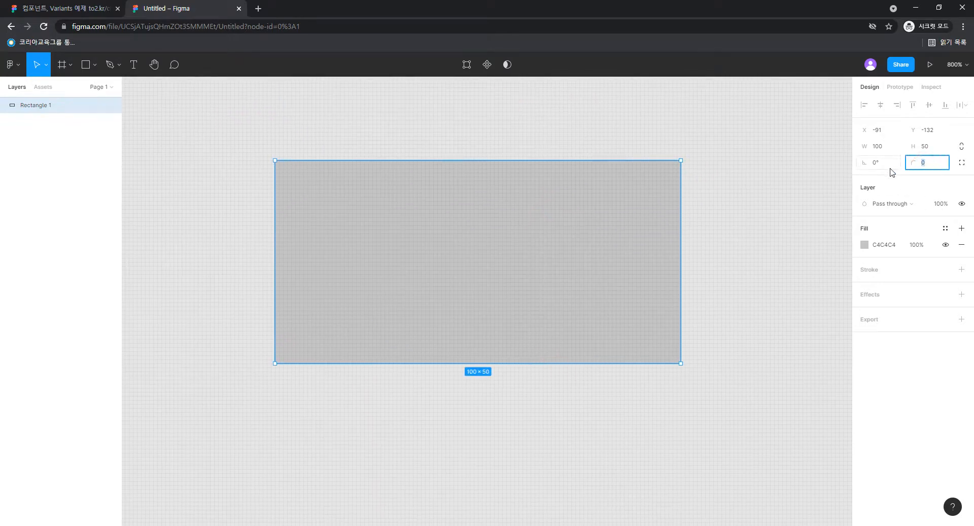
pyautogui.write('30')
pyautogui.press('Return')
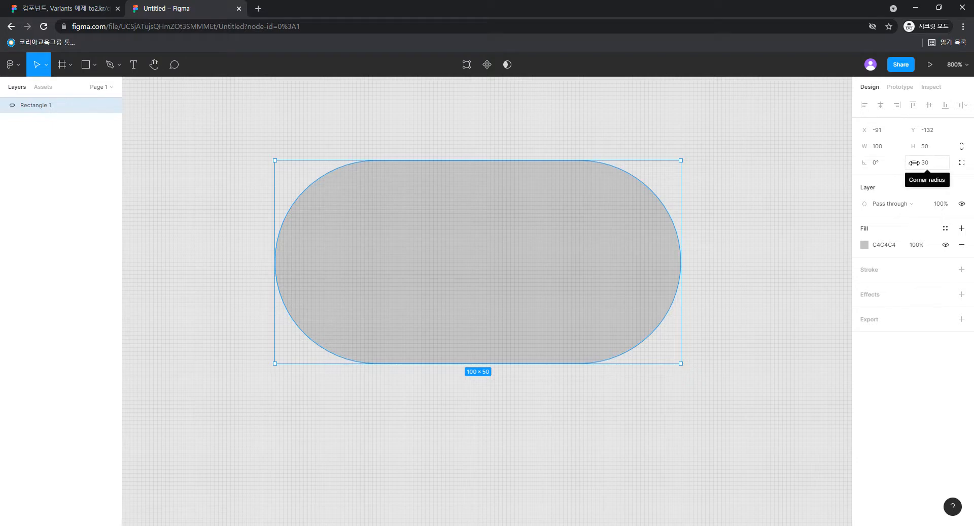
pyautogui.moveTo(582, 243); pyautogui.dragTo(535, 252)
pyautogui.click(688, 254)
pyautogui.click(528, 269)
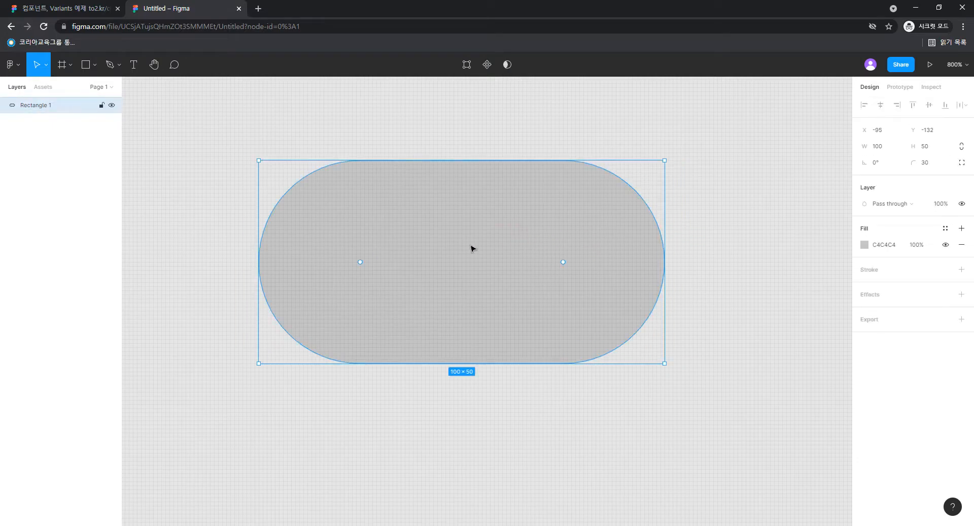
pyautogui.press('t')
pyautogui.moveTo(340, 200); pyautogui.dragTo(531, 302)
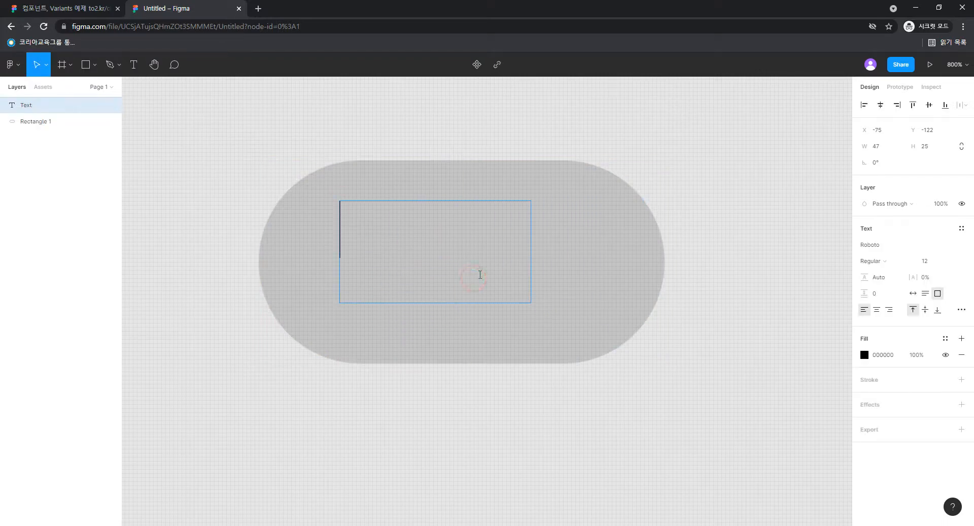
pyautogui.write('BUTTON')
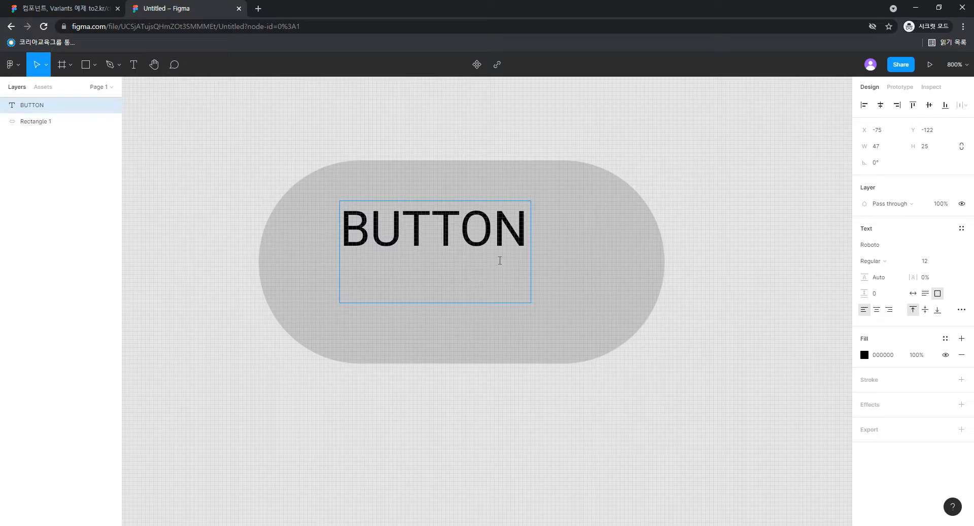
pyautogui.click(634, 276)
pyautogui.moveTo(430, 220); pyautogui.dragTo(456, 233)
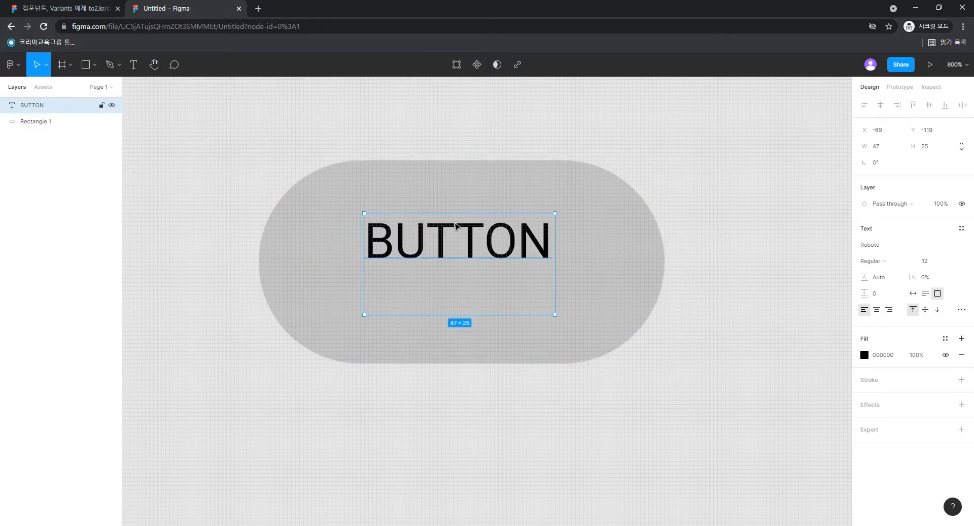
pyautogui.press('Delete')
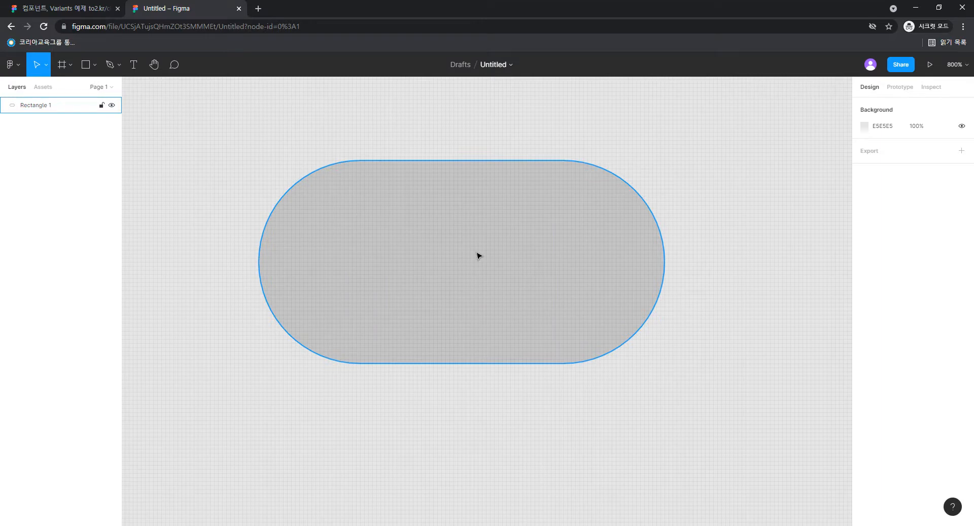
pyautogui.press('t')
pyautogui.moveTo(363, 187); pyautogui.dragTo(662, 361)
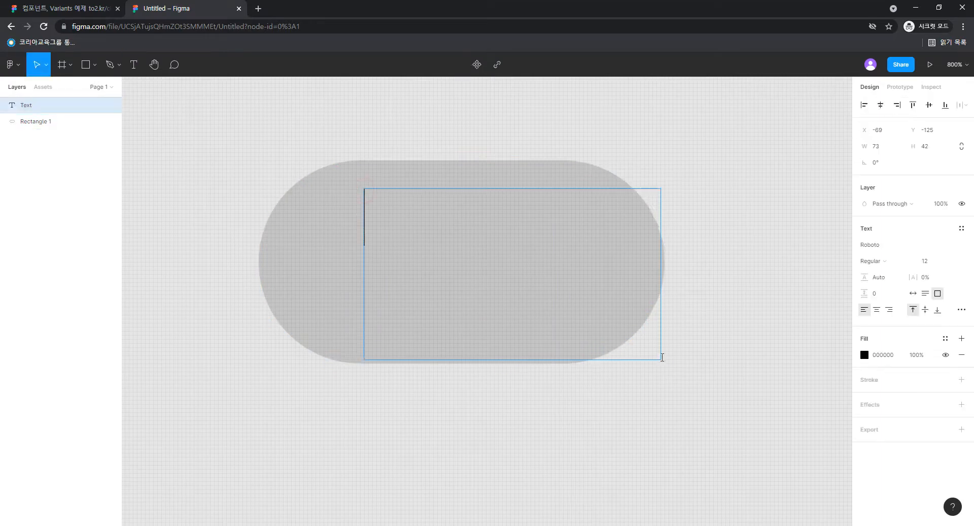
pyautogui.click(726, 303)
# - Add an auto-width text label reading BUTTON on the rounded rectangle and place it at about X -70, Y -114
pyautogui.press('t')
pyautogui.click(359, 243)
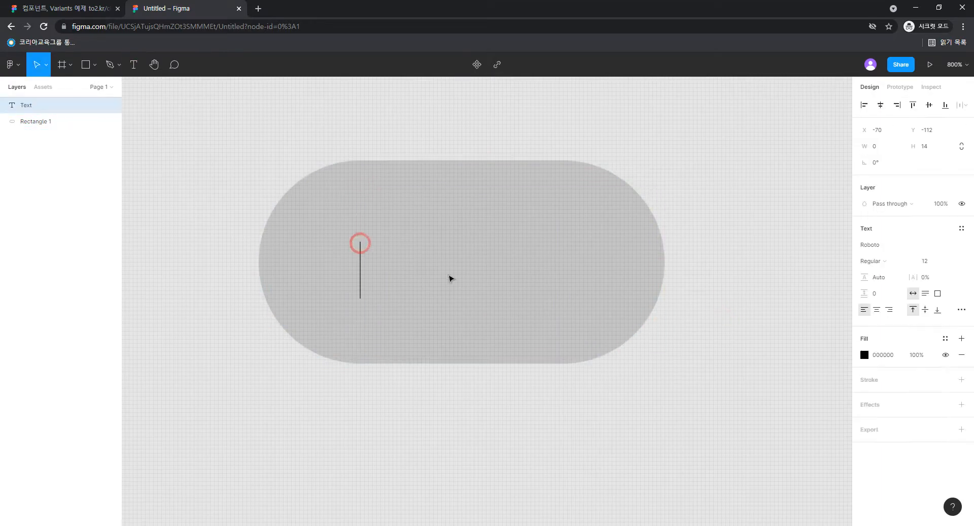
pyautogui.write('b')
pyautogui.press('BackSpace')
pyautogui.write('ㅠㅕ')
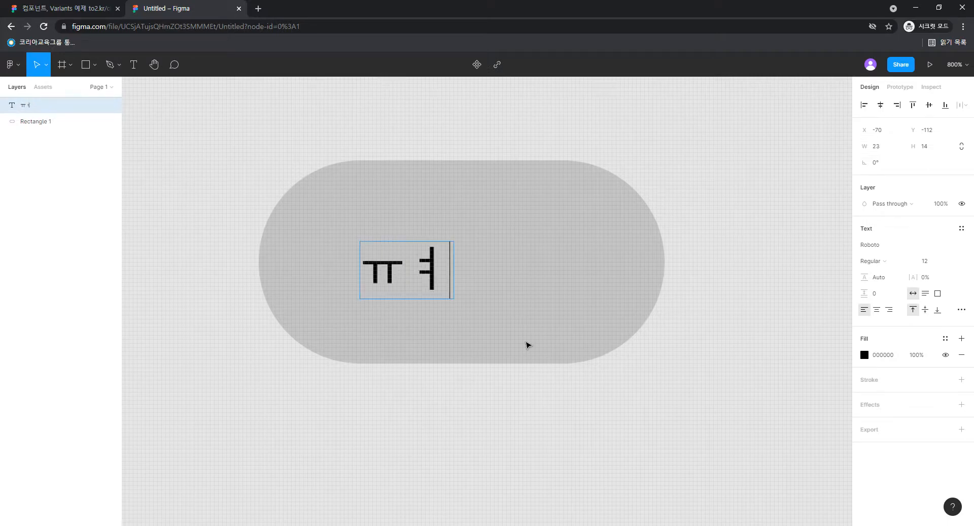
pyautogui.press('BackSpace')
pyautogui.press('BackSpace')
pyautogui.write('BUTTON')
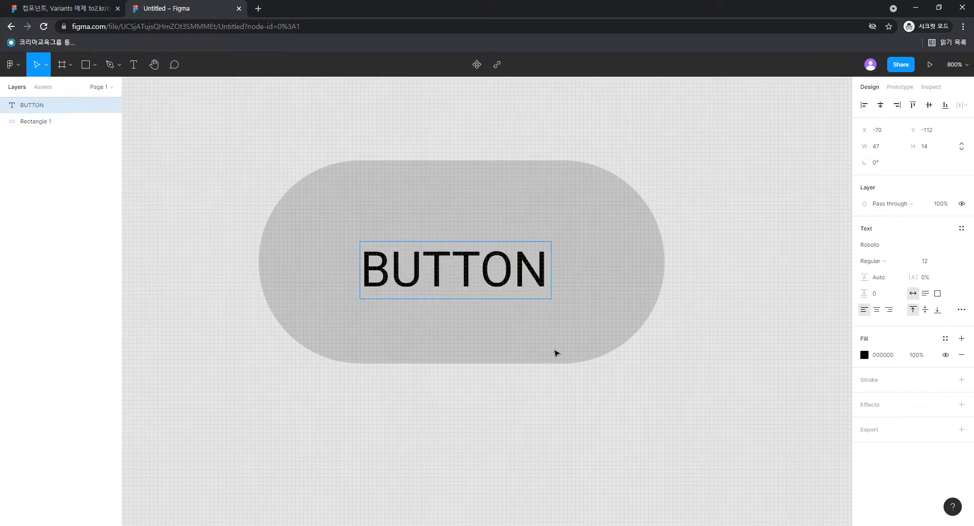
pyautogui.click(645, 347)
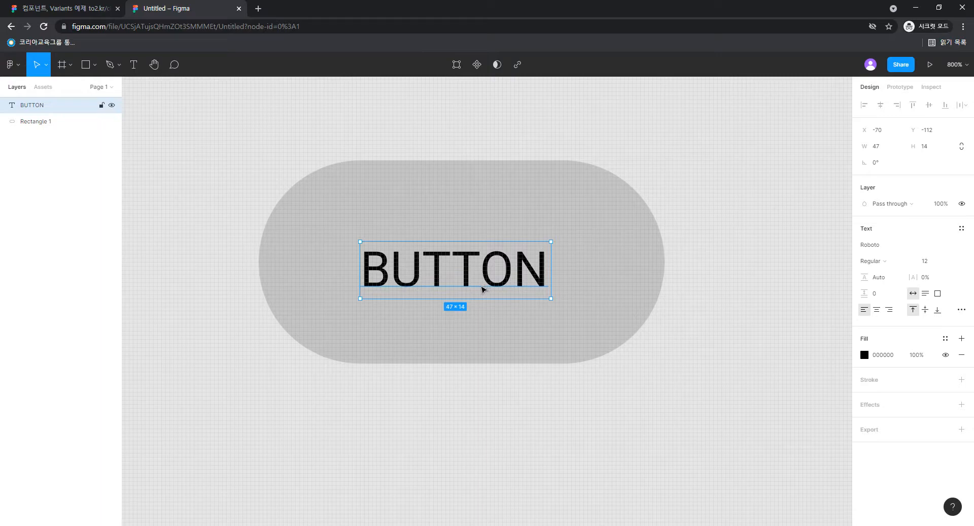
pyautogui.moveTo(451, 287)
pyautogui.mouseDown()
pyautogui.moveTo(452, 272)
pyautogui.moveTo(452, 282)
pyautogui.mouseUp()
pyautogui.click(686, 337)
pyautogui.click(437, 279)
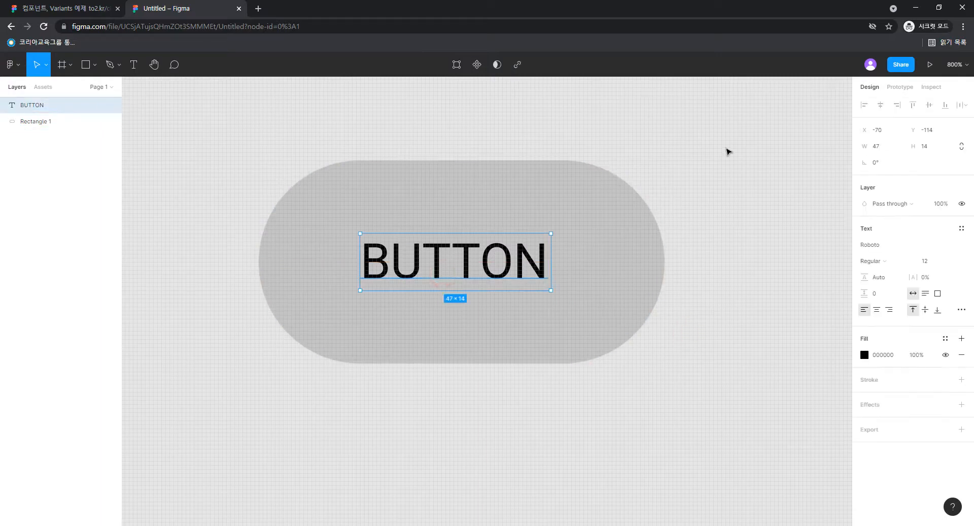
# - Centre the BUTTON label and the rounded rectangle on each other horizontally and vertically, and turn both into one component
pyautogui.moveTo(737, 124); pyautogui.dragTo(213, 446)
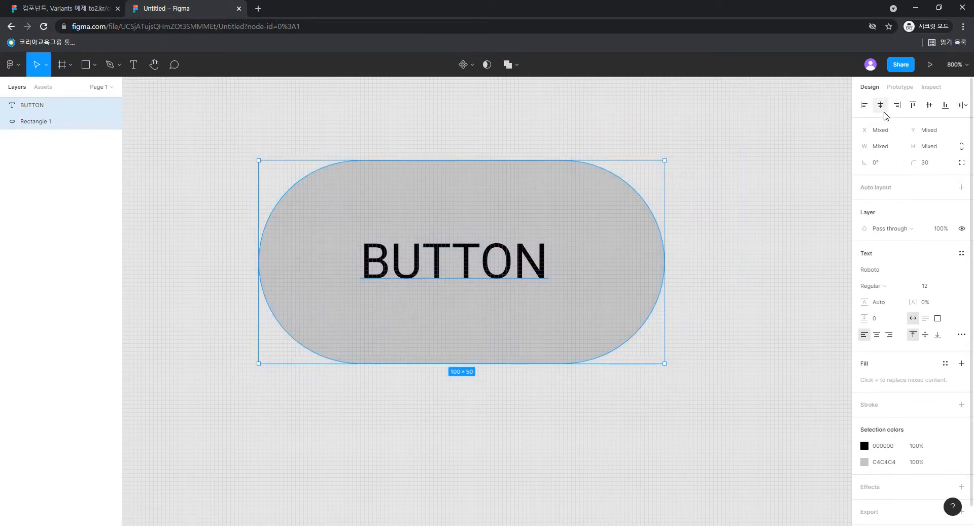
pyautogui.click(883, 110)
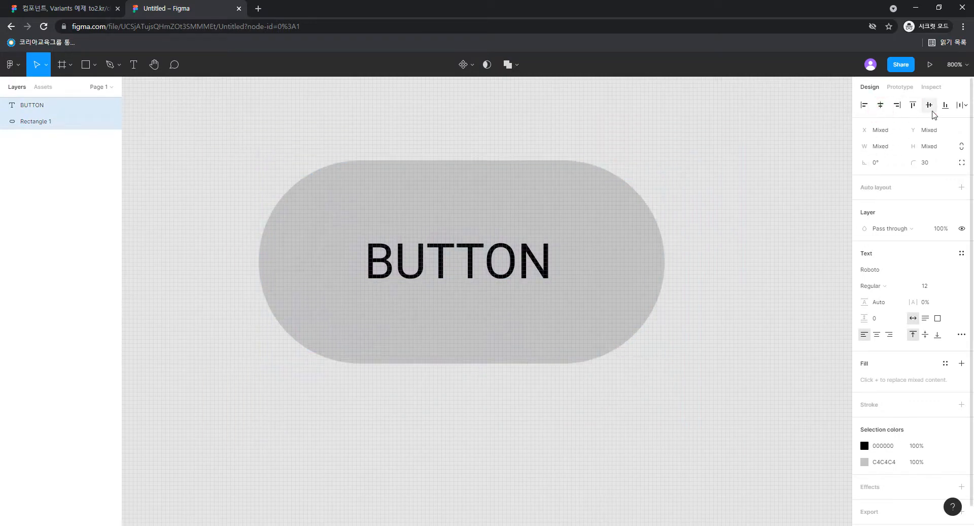
pyautogui.click(930, 107)
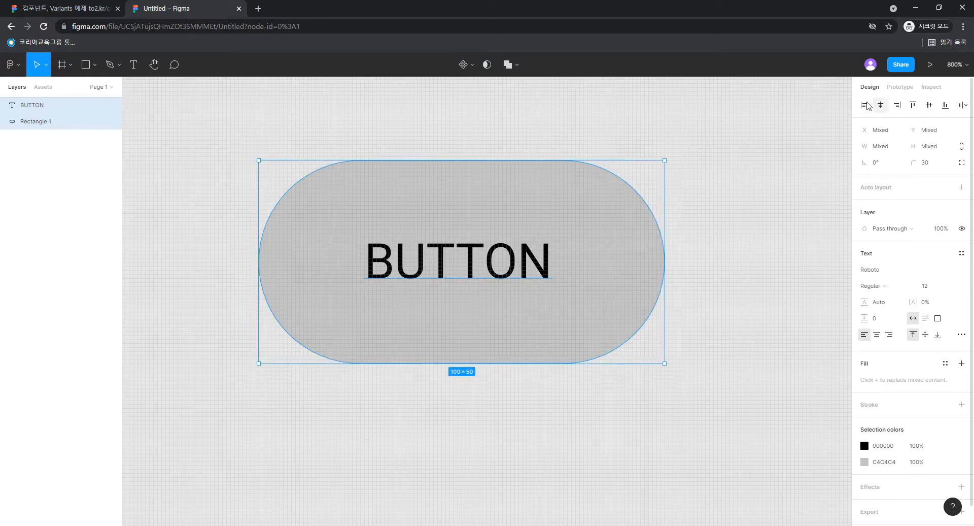
pyautogui.click(759, 329)
pyautogui.moveTo(777, 107); pyautogui.dragTo(233, 422)
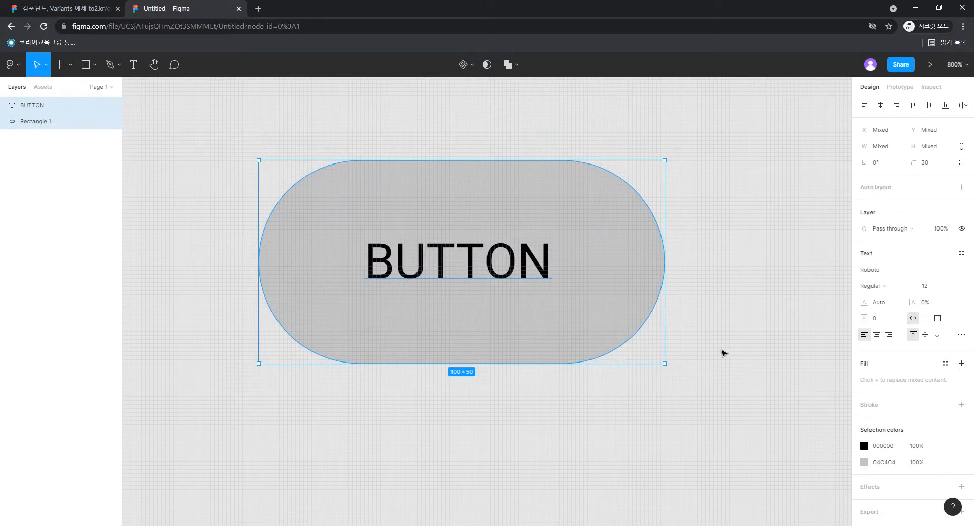
pyautogui.click(463, 65)
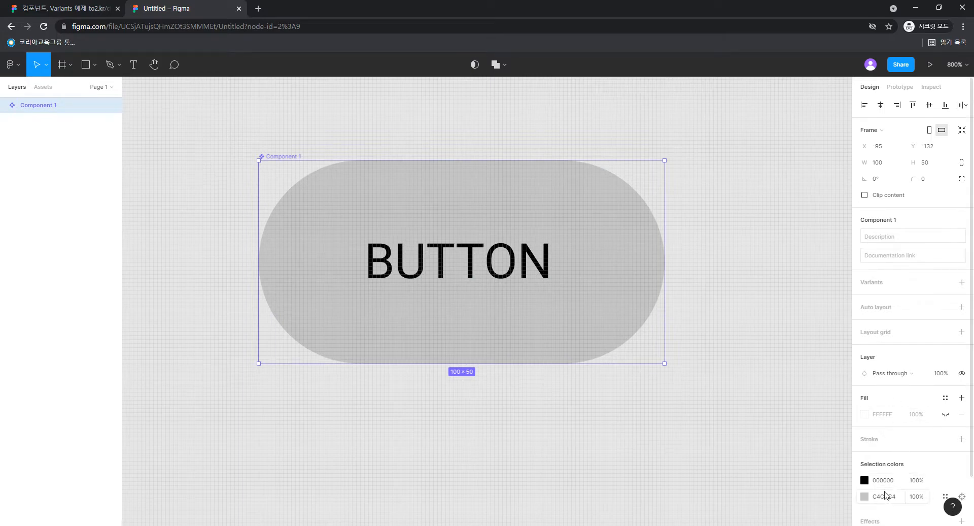
# - Recolor the button component's grey background to green 16BA44
pyautogui.click(865, 496)
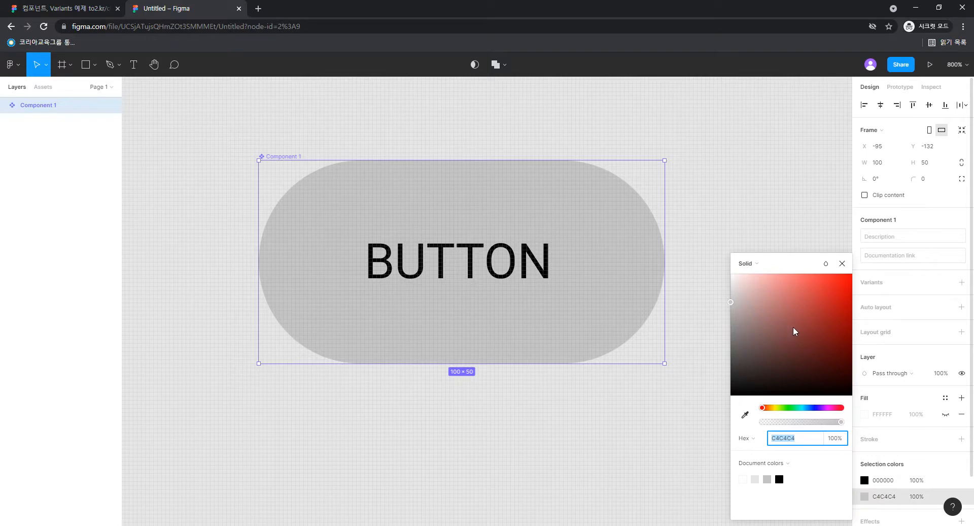
pyautogui.moveTo(810, 407); pyautogui.dragTo(791, 408)
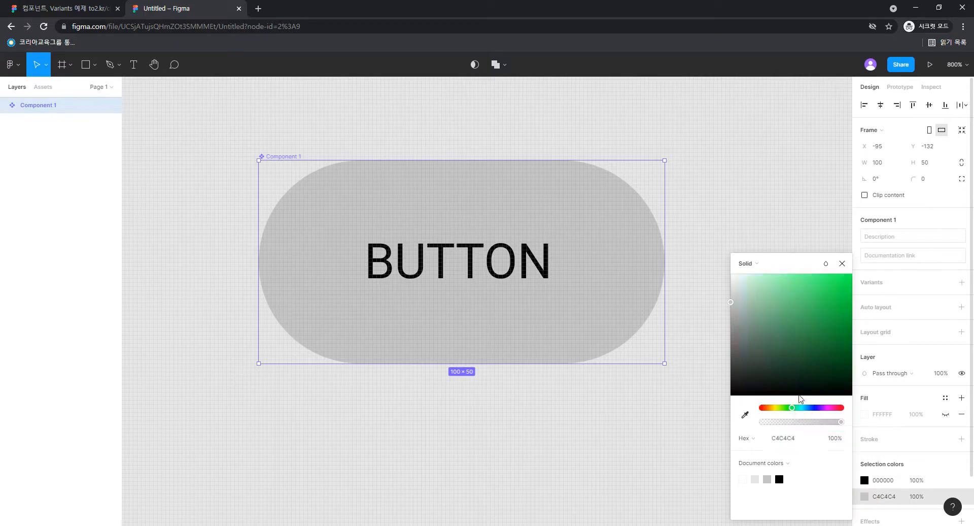
pyautogui.click(824, 330)
pyautogui.moveTo(825, 331); pyautogui.dragTo(839, 306)
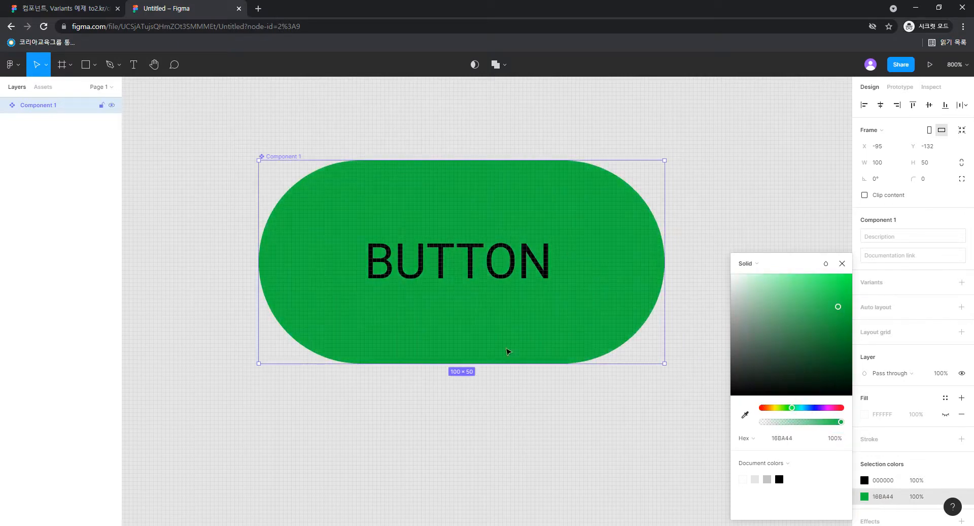
pyautogui.click(509, 384)
pyautogui.click(24, 106)
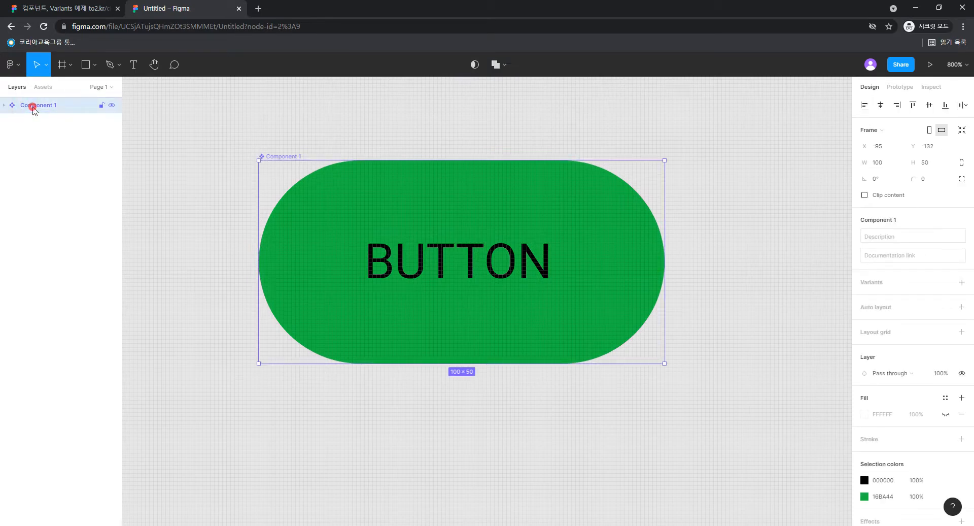
# - Rename the green button component as BTN/active
pyautogui.doubleClick(32, 107)
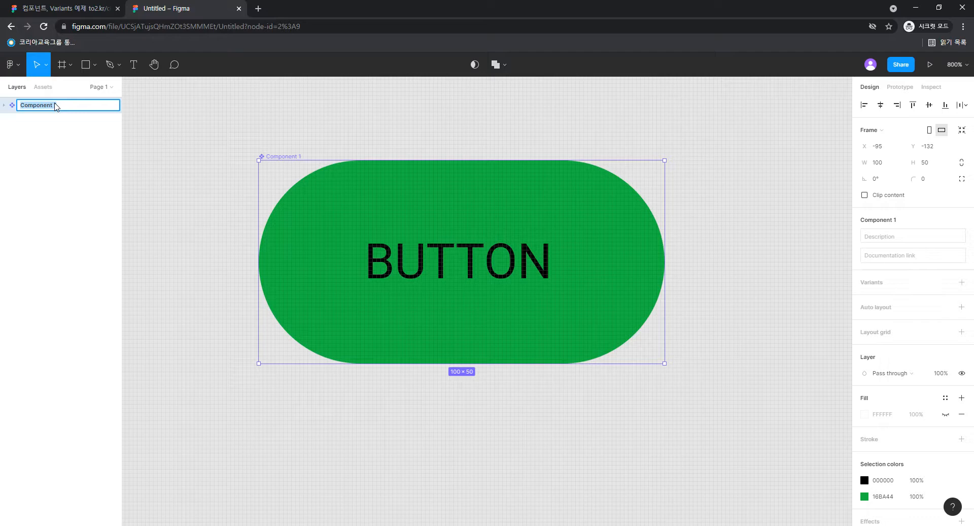
pyautogui.write('BTN/active')
pyautogui.press('Return')
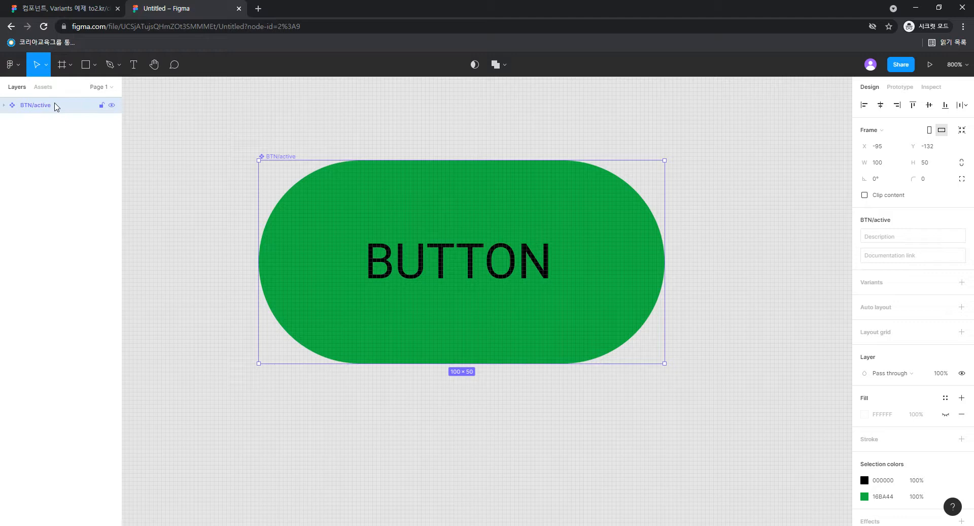
# - Duplicate the BTN/active button directly below the original at Y -73 and detach the copy from its main component
pyautogui.hotkey('ctrl', '-')
pyautogui.moveTo(464, 415); pyautogui.dragTo(456, 366)
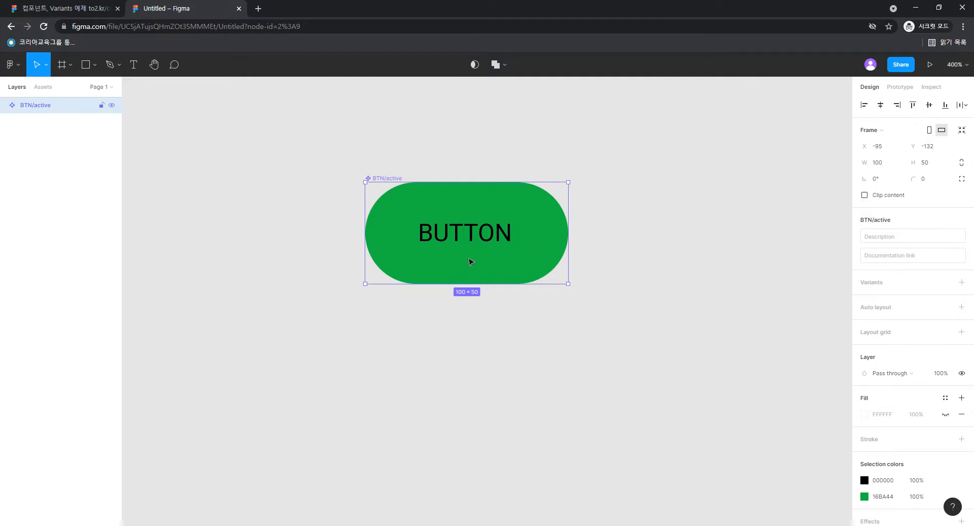
pyautogui.moveTo(472, 253); pyautogui.dragTo(474, 369)
pyautogui.rightClick(482, 353)
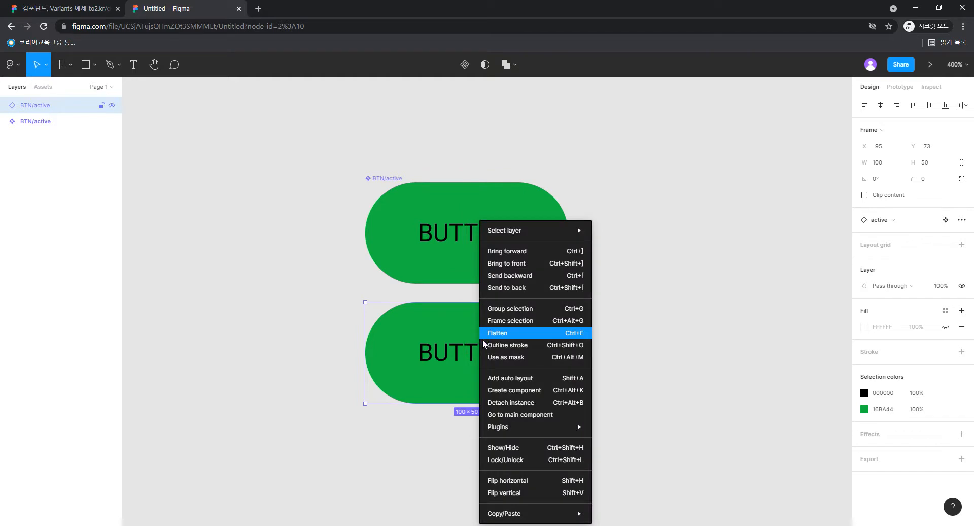
pyautogui.click(458, 347)
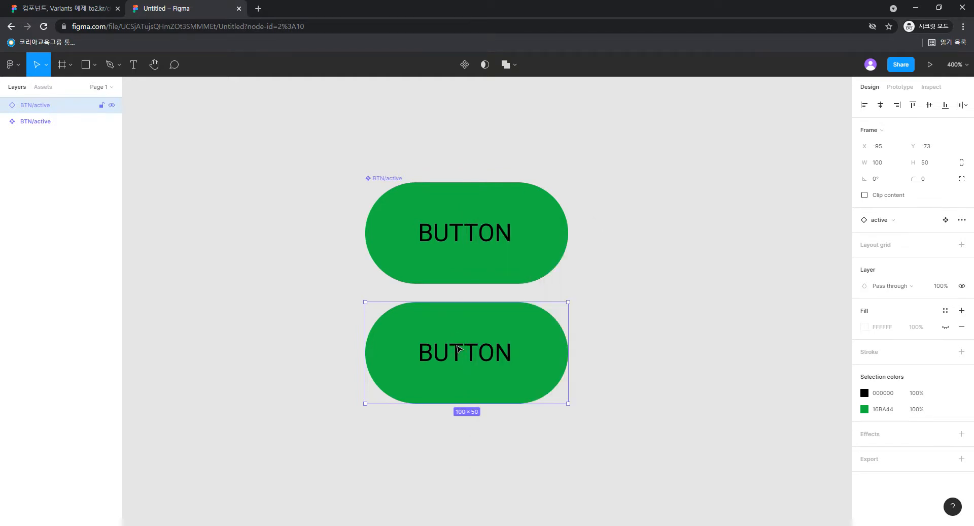
pyautogui.rightClick(474, 335)
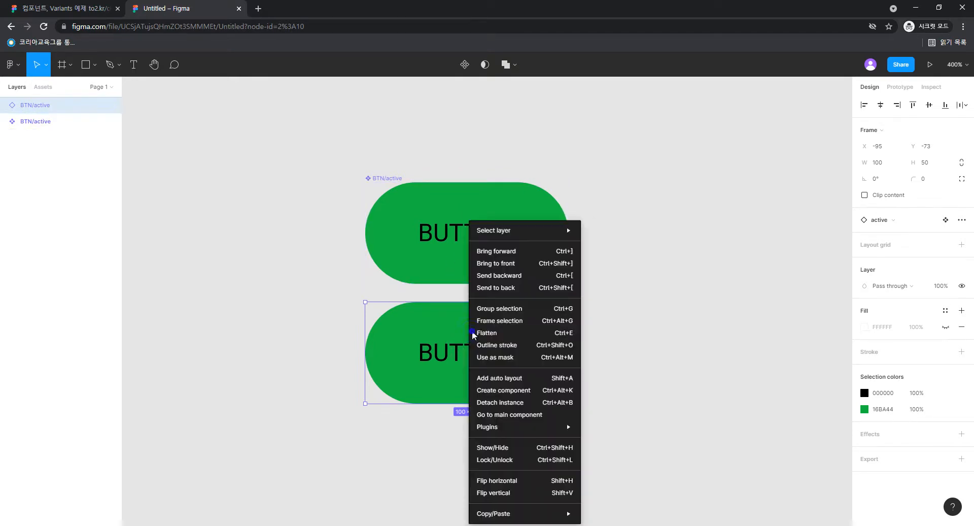
pyautogui.click(497, 403)
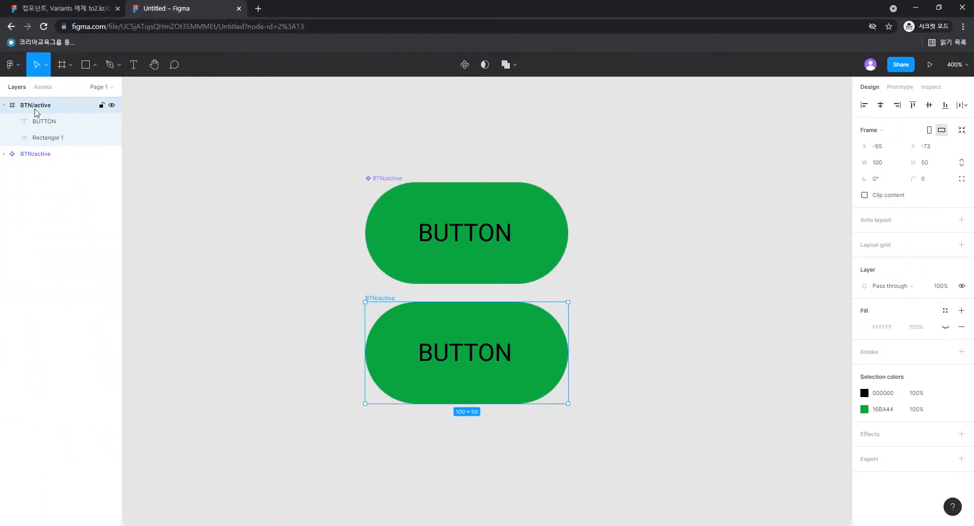
# - Recolor the detached copy's rounded rectangle to grey 9C9C9C
pyautogui.click(448, 326)
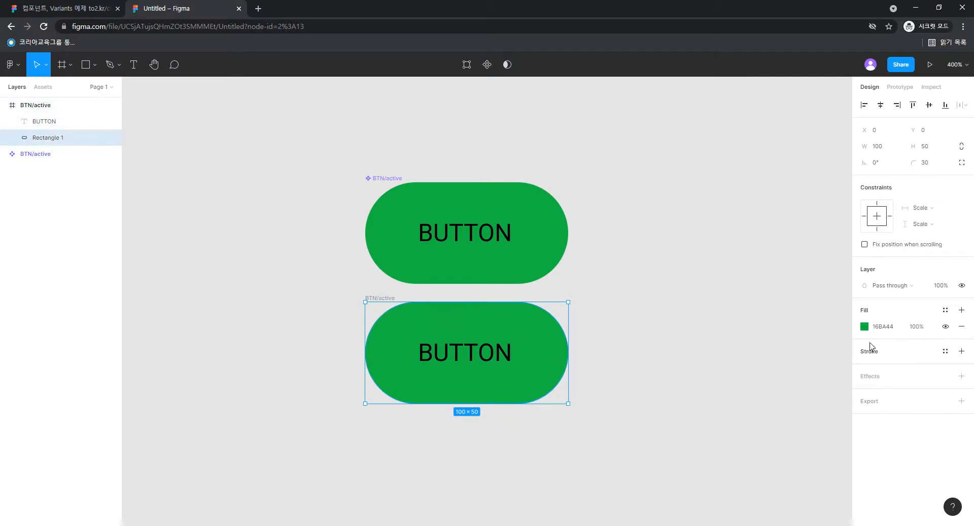
pyautogui.click(865, 326)
pyautogui.click(765, 325)
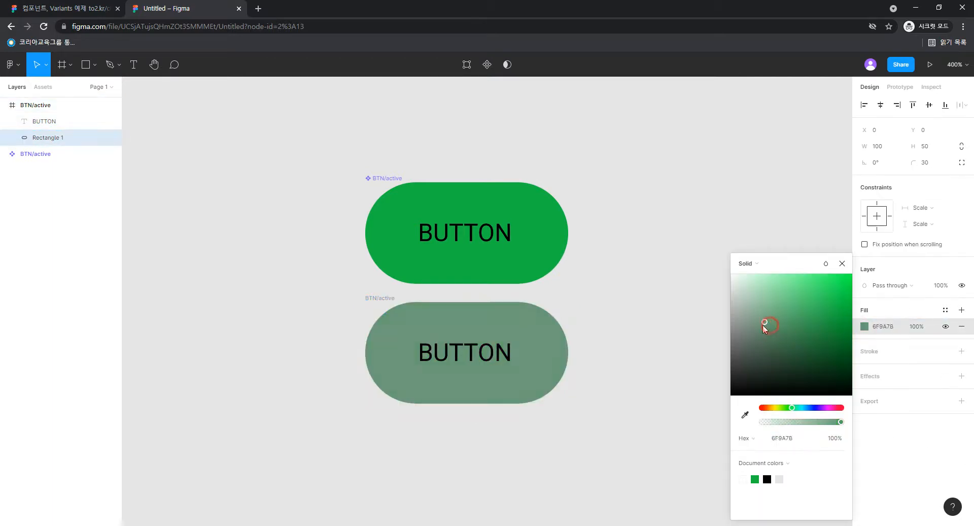
pyautogui.moveTo(764, 325); pyautogui.dragTo(685, 325)
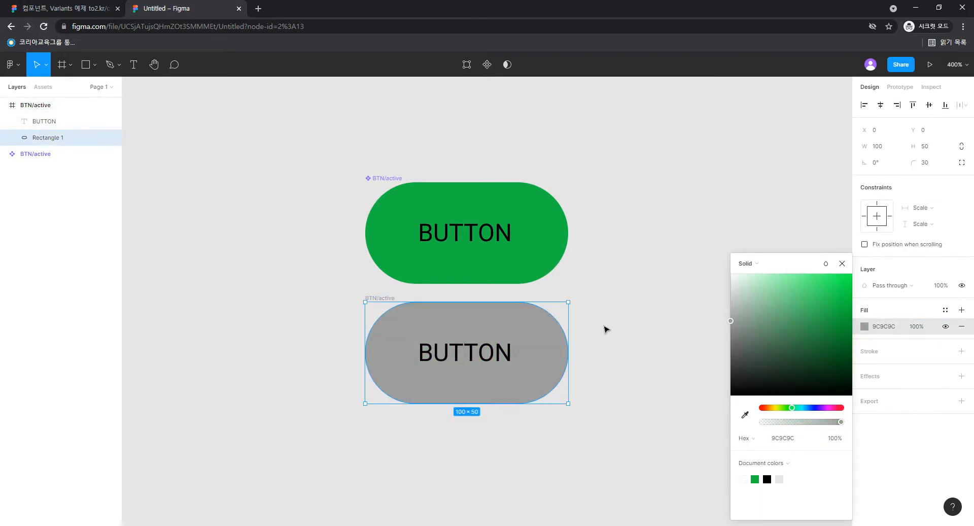
pyautogui.click(611, 310)
# - Turn the grey button copy into its own component and rename it BTN/inactive
pyautogui.click(466, 374)
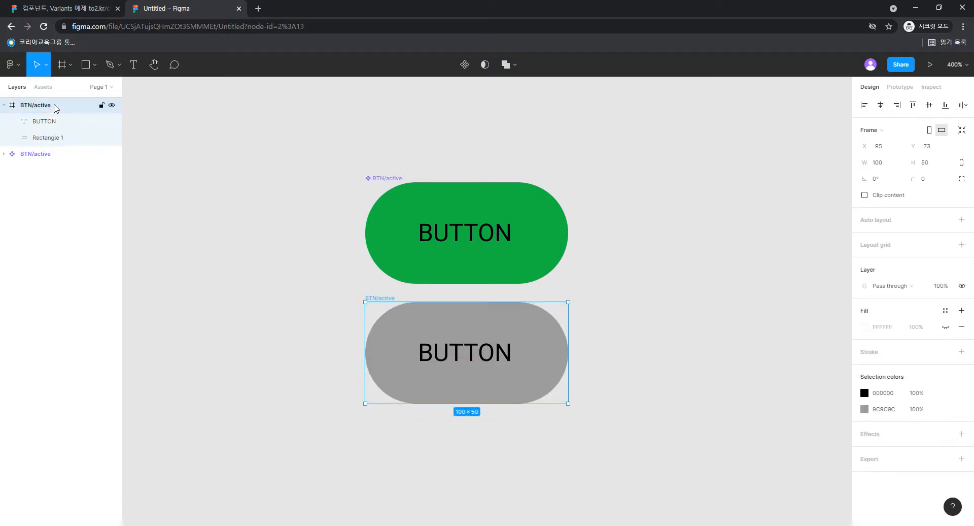
pyautogui.click(463, 65)
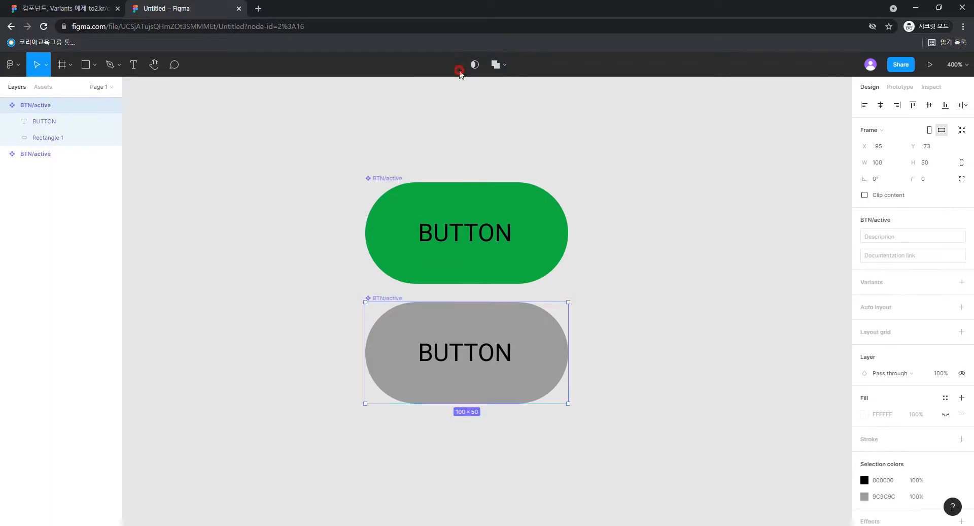
pyautogui.doubleClick(41, 107)
pyautogui.click(34, 105)
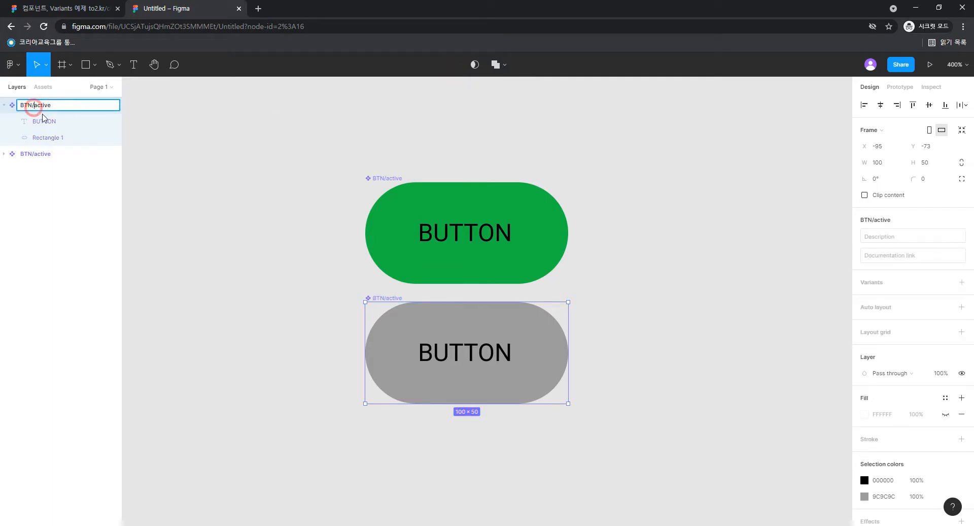
pyautogui.write('in')
pyautogui.press('Return')
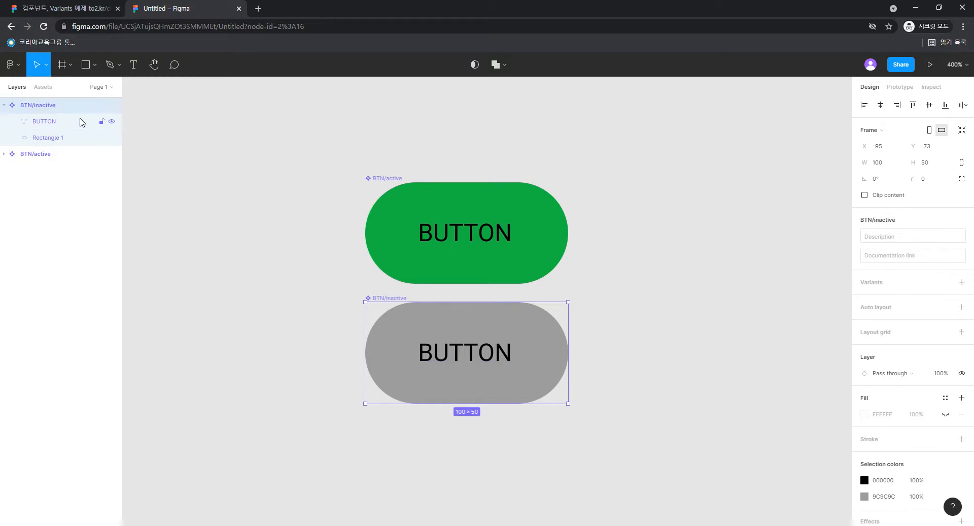
pyautogui.click(653, 227)
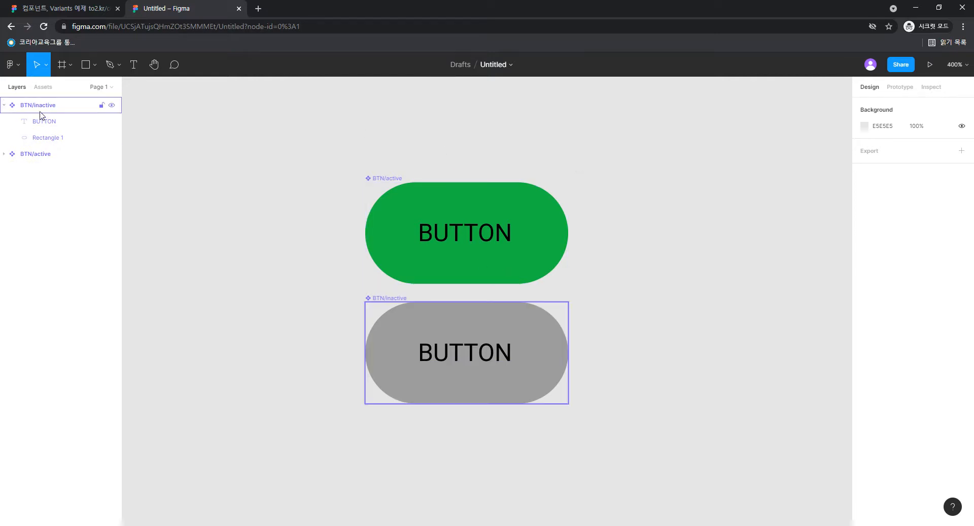
# - Place instances of the active and inactive buttons from the local components on the canvas, and delete the inactive one
pyautogui.click(42, 88)
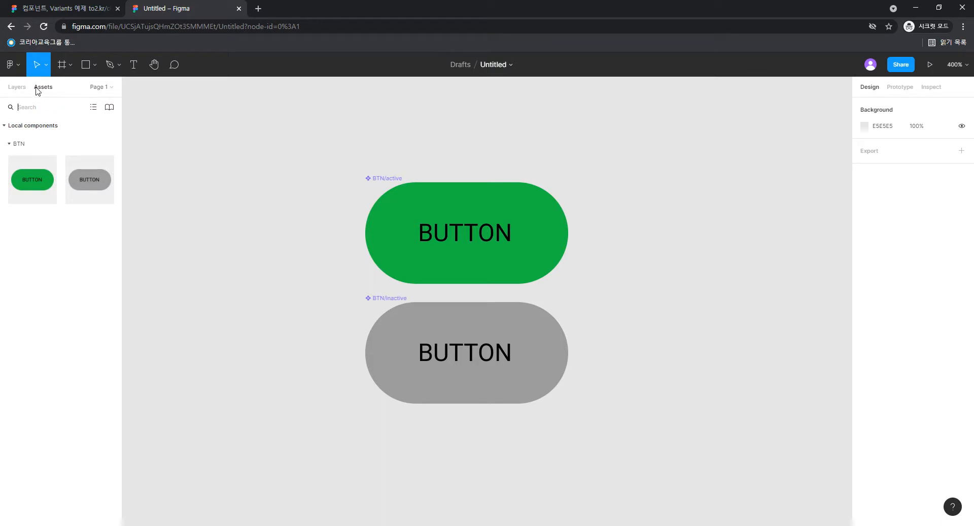
pyautogui.moveTo(32, 179); pyautogui.dragTo(190, 156)
pyautogui.moveTo(96, 179); pyautogui.dragTo(248, 278)
pyautogui.click(264, 294)
pyautogui.press('Delete')
pyautogui.click(230, 162)
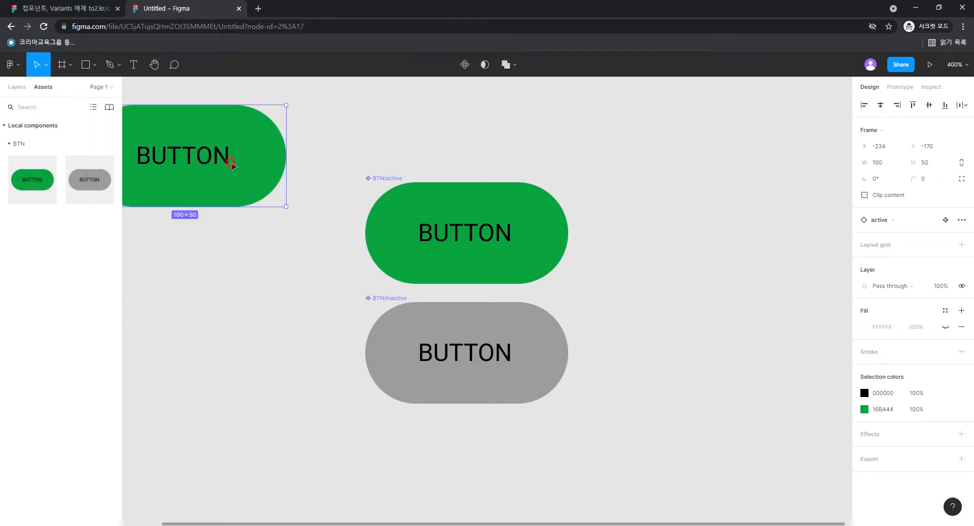
# - Swap the placed button instance to inactive, back to active, and to inactive again
pyautogui.click(880, 220)
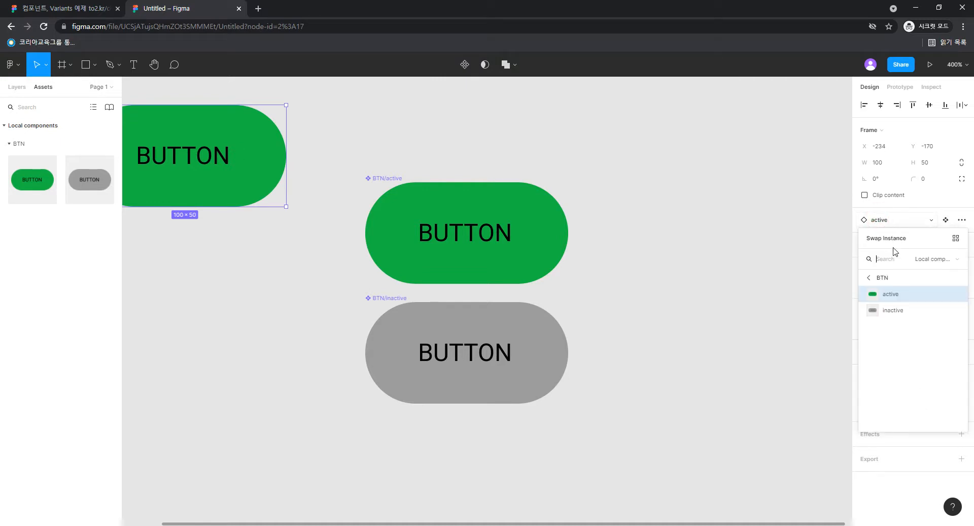
pyautogui.click(896, 311)
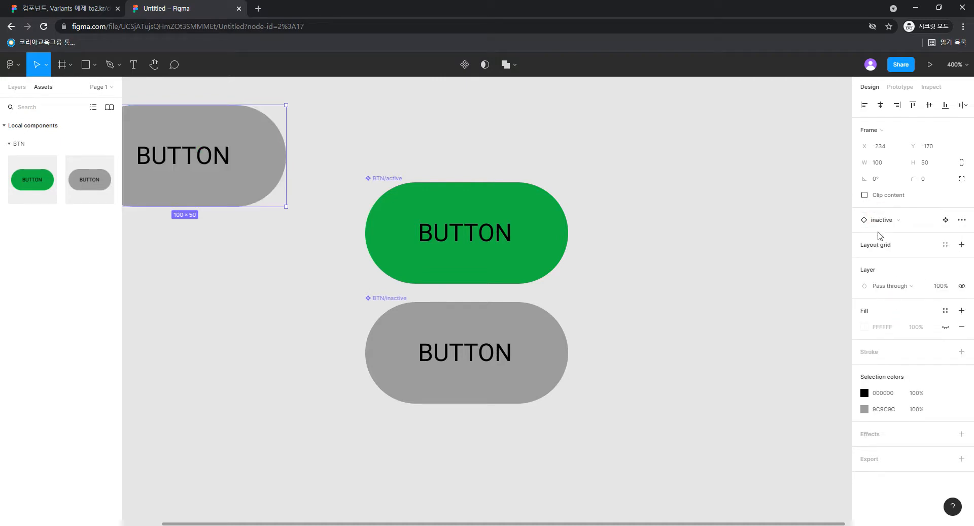
pyautogui.click(880, 220)
pyautogui.click(890, 293)
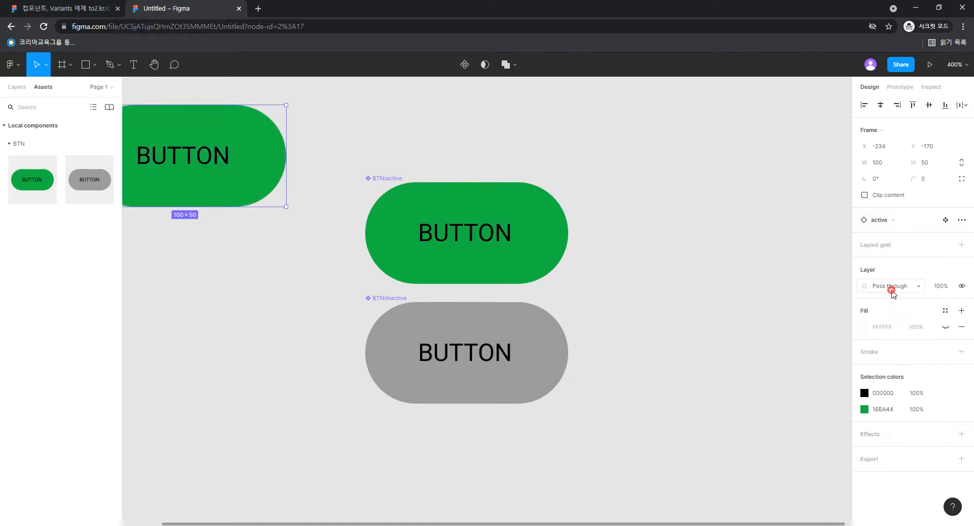
pyautogui.click(896, 220)
pyautogui.click(896, 310)
# - Delete the swapped test instance from the canvas
pyautogui.click(302, 242)
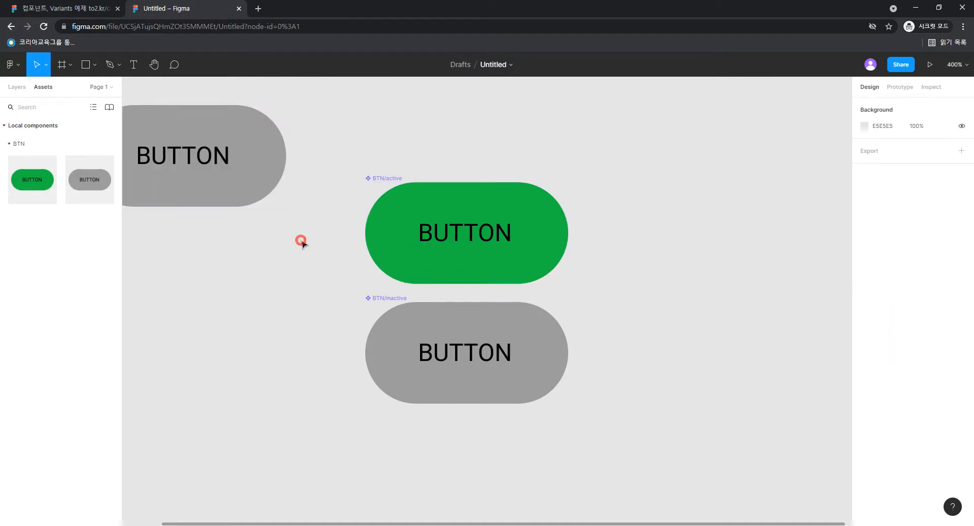
pyautogui.moveTo(309, 252); pyautogui.dragTo(184, 148)
pyautogui.press('Delete')
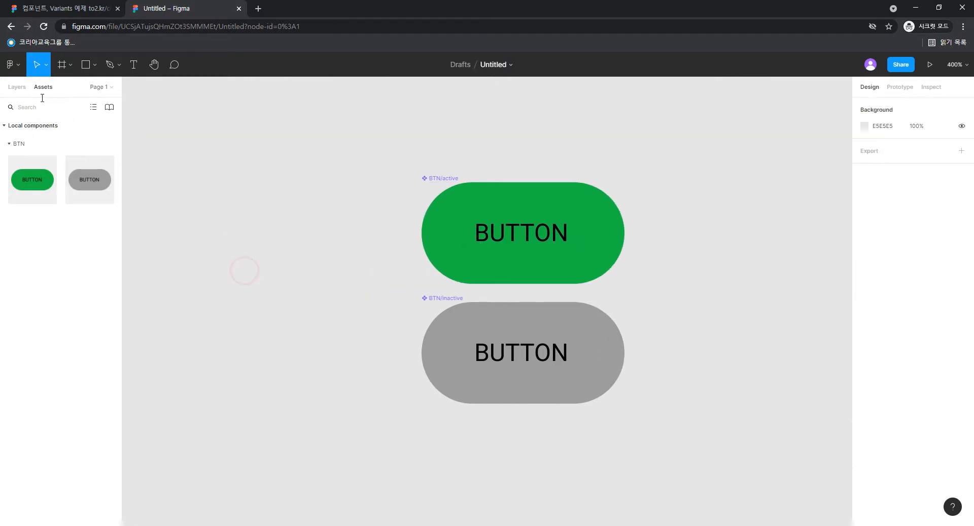
# - Combine the BTN/active and BTN/inactive components as variants of one component set
pyautogui.click(16, 86)
pyautogui.moveTo(688, 146); pyautogui.dragTo(390, 482)
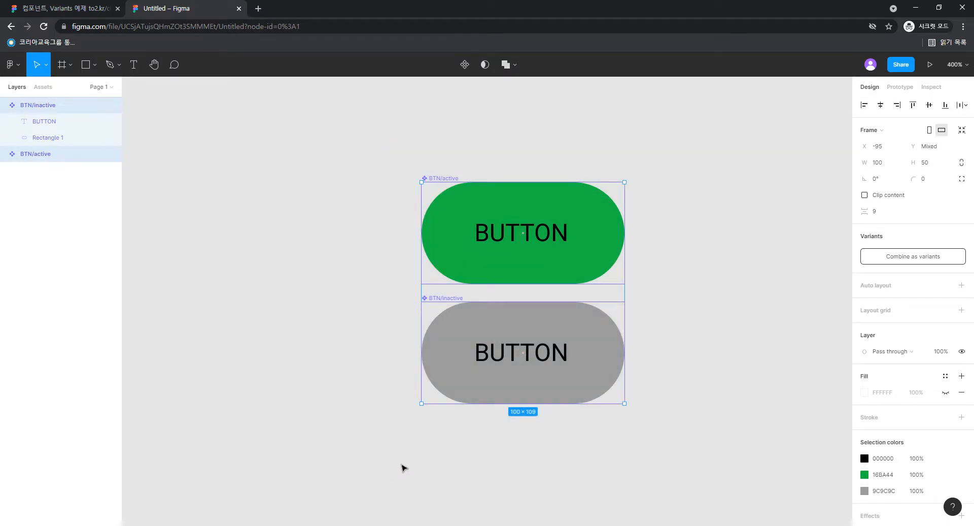
pyautogui.moveTo(710, 118); pyautogui.dragTo(371, 504)
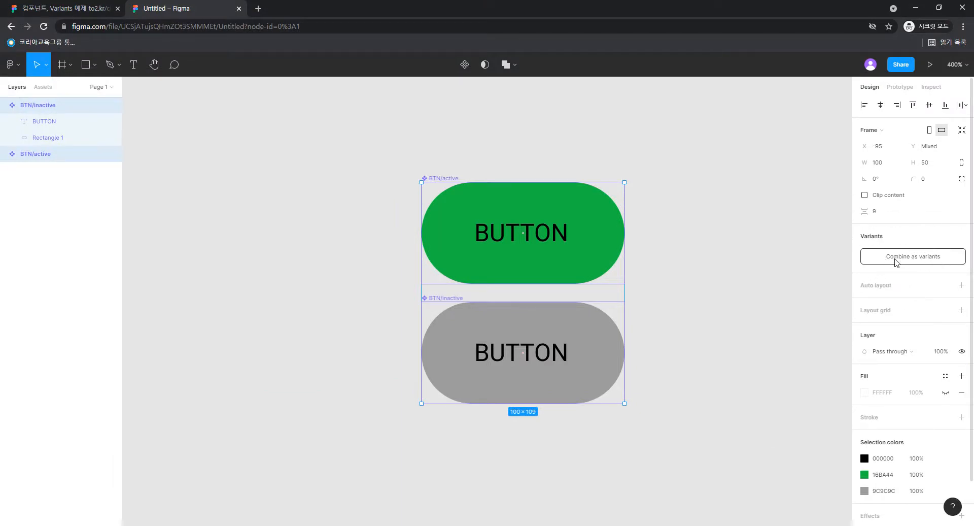
pyautogui.click(895, 259)
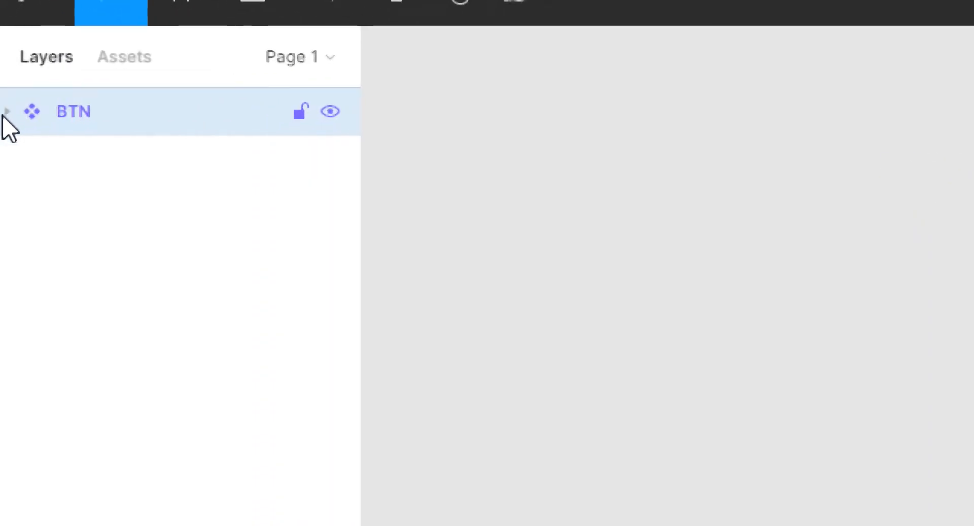
# - Expand the BTN component set and examine the text and rectangle layers inside its inactive and active variants
pyautogui.click(4, 105)
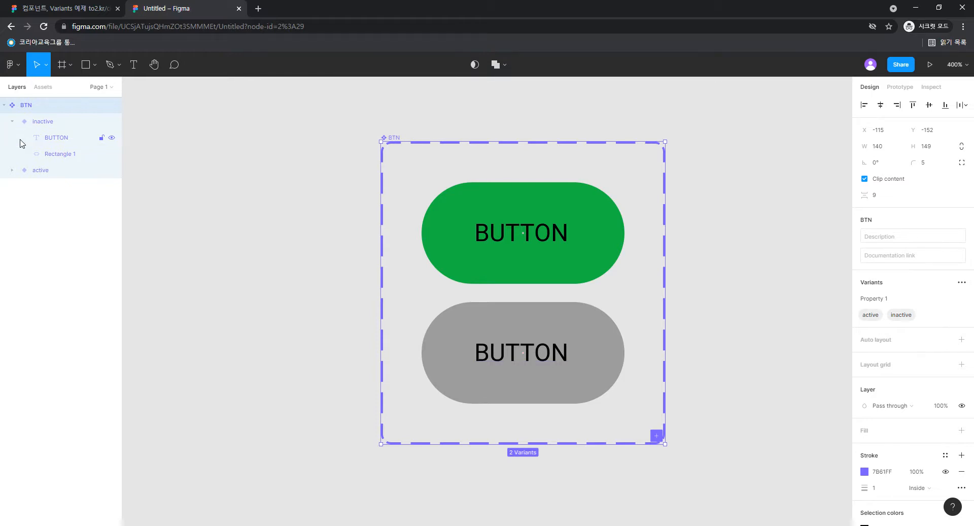
pyautogui.click(10, 170)
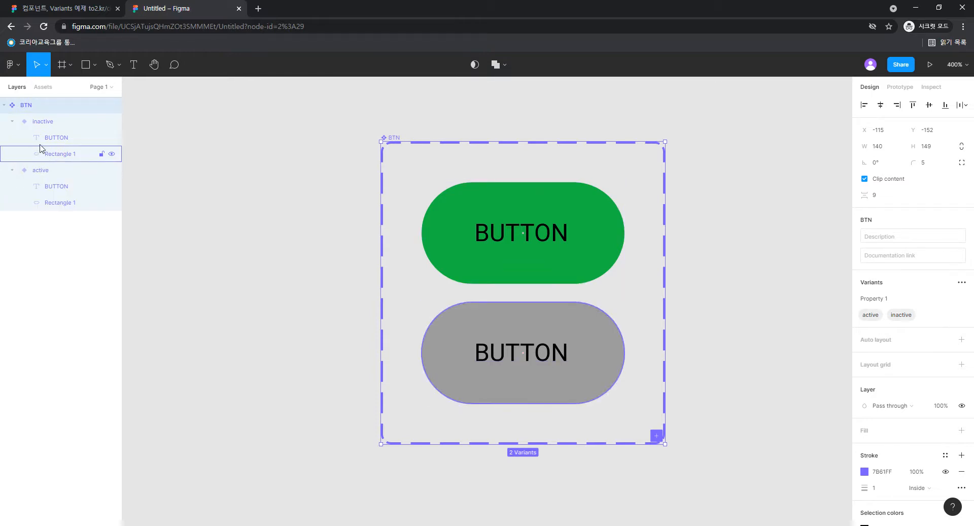
pyautogui.click(64, 122)
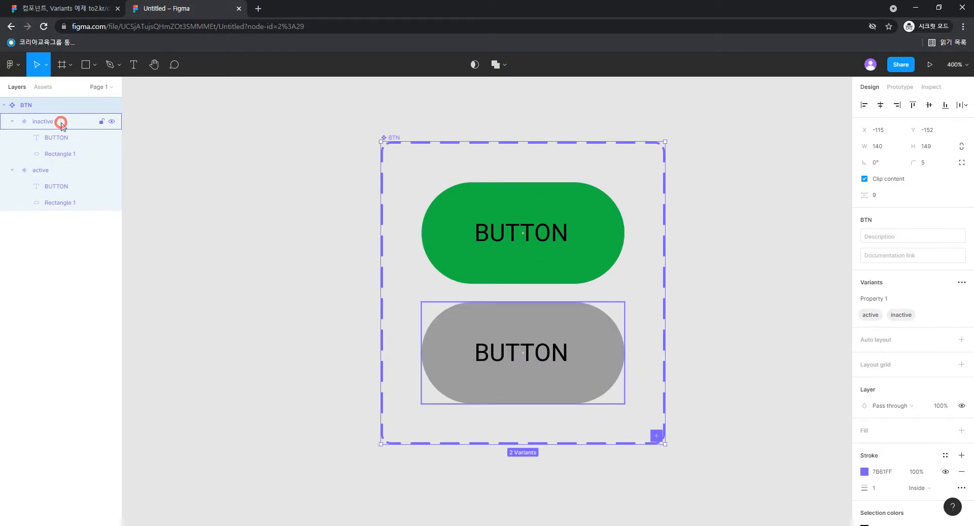
pyautogui.click(64, 137)
pyautogui.click(67, 154)
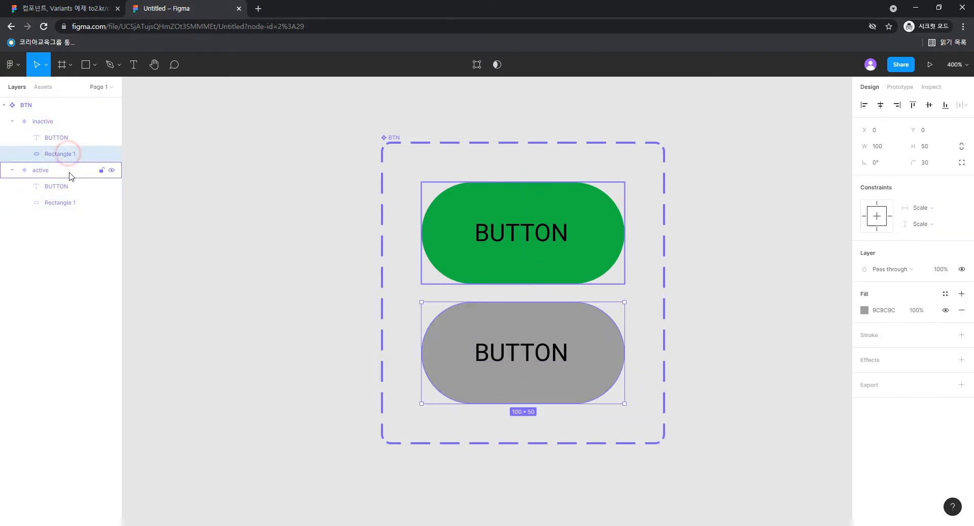
pyautogui.click(67, 186)
pyautogui.click(70, 203)
pyautogui.click(243, 269)
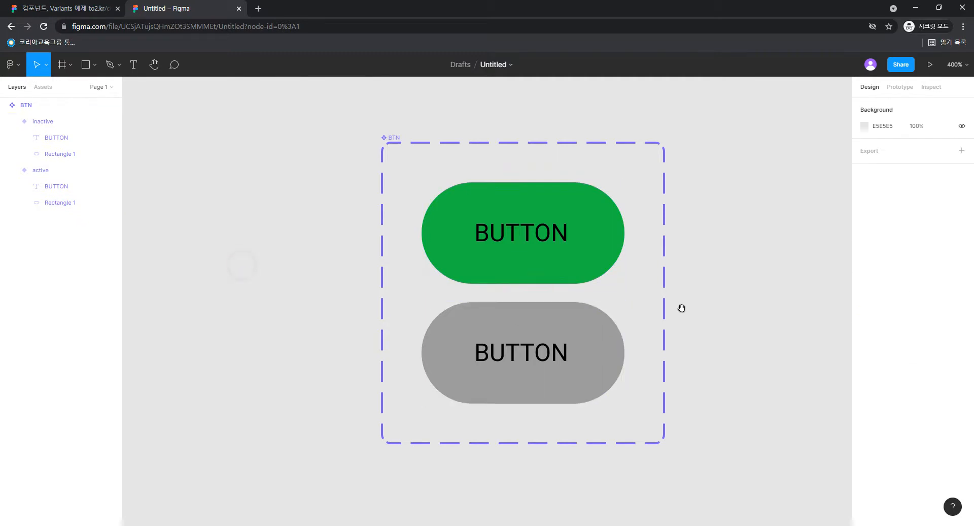
# - Check how the combined BTN component is listed among the local components
pyautogui.moveTo(726, 296); pyautogui.dragTo(550, 290)
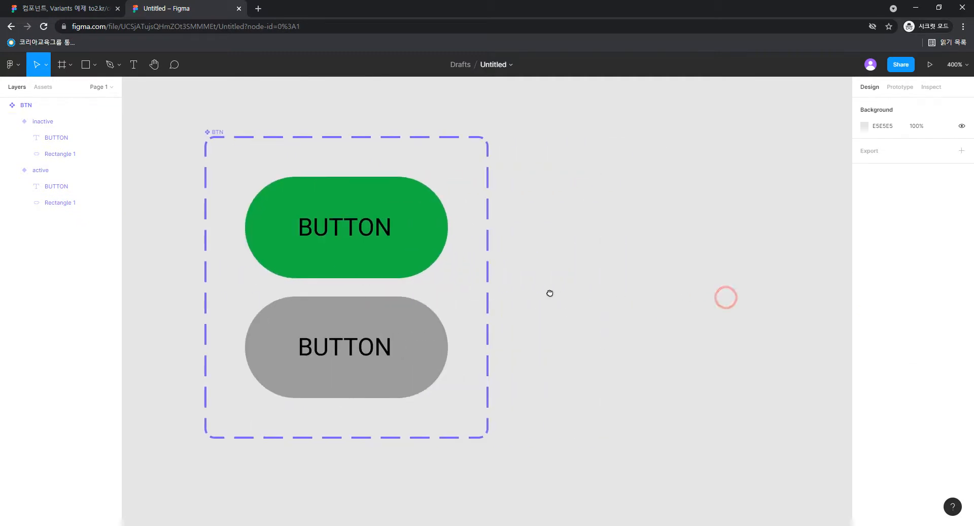
pyautogui.click(43, 87)
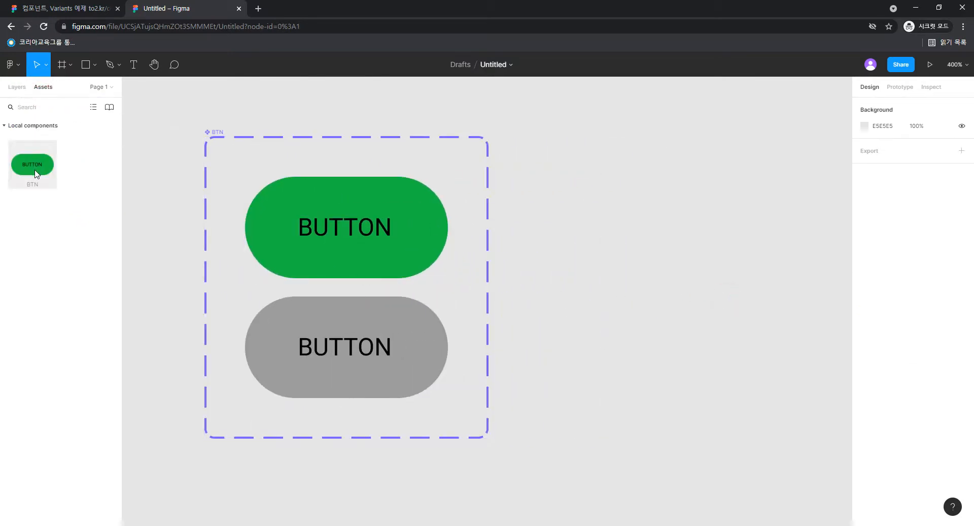
pyautogui.click(17, 87)
# - Examine the variant properties of the BTN set and of its inactive and active variants
pyautogui.click(18, 106)
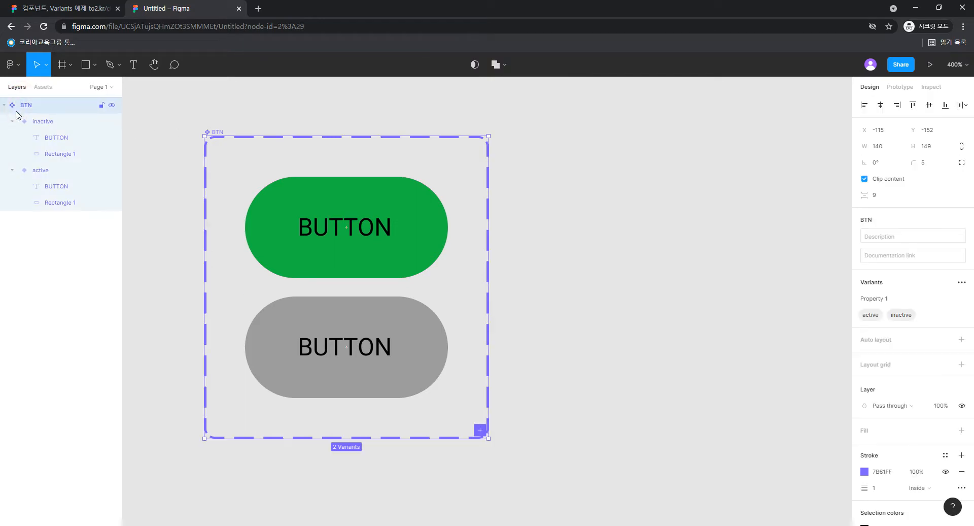
pyautogui.click(27, 123)
pyautogui.click(39, 170)
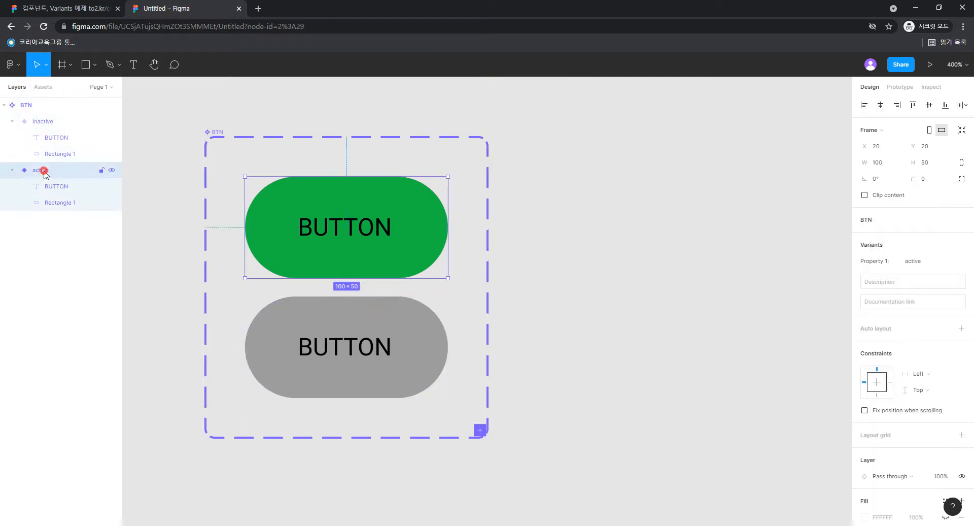
pyautogui.click(17, 108)
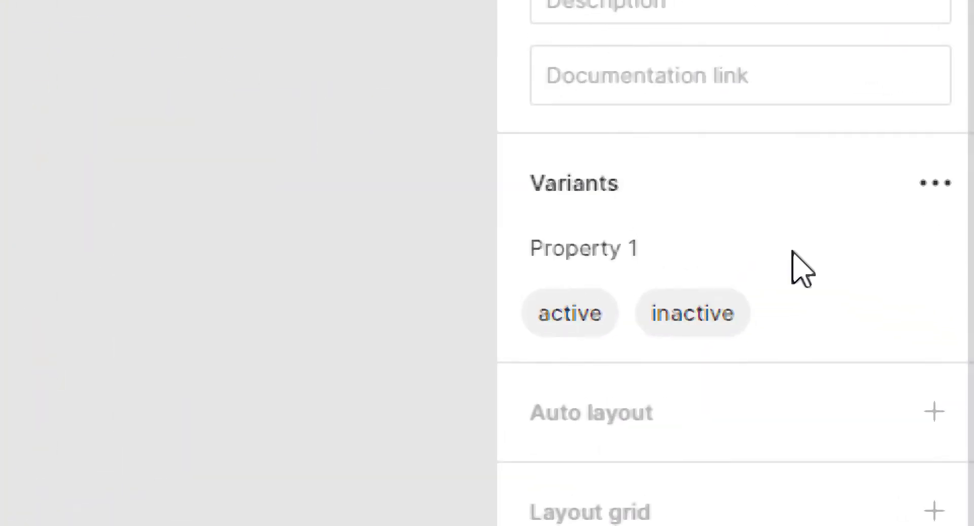
# - Rename the BTN set's variant property Property 1 as 상태
pyautogui.click(654, 269)
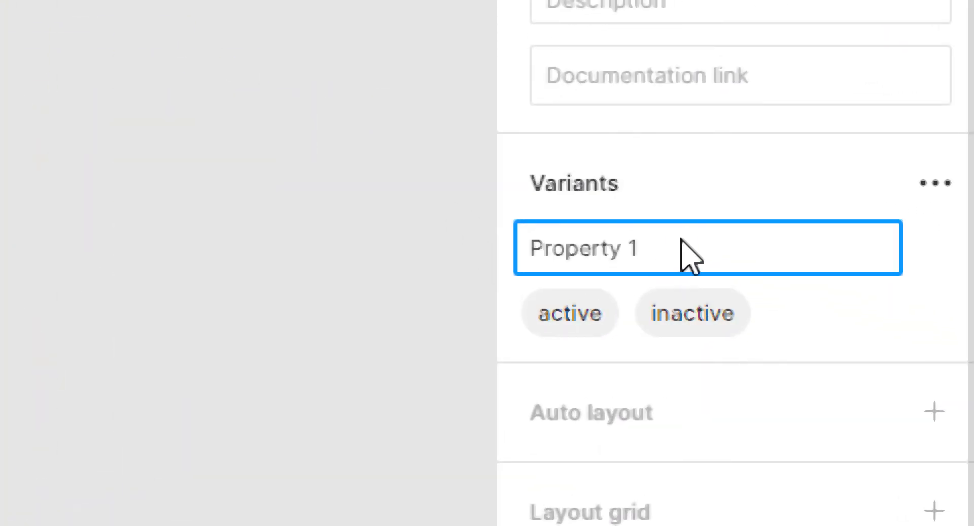
pyautogui.hotkey('ctrl', 'a')
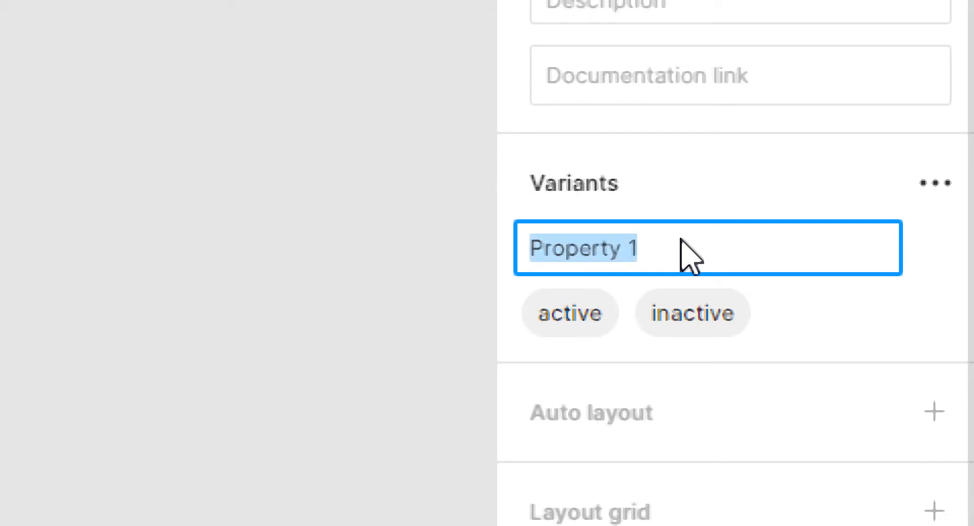
pyautogui.write('상태')
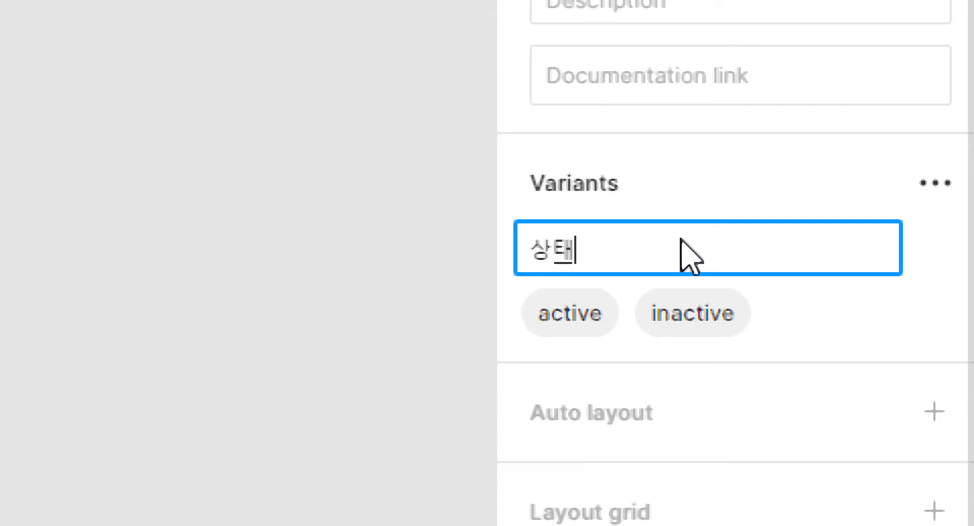
pyautogui.press('Return')
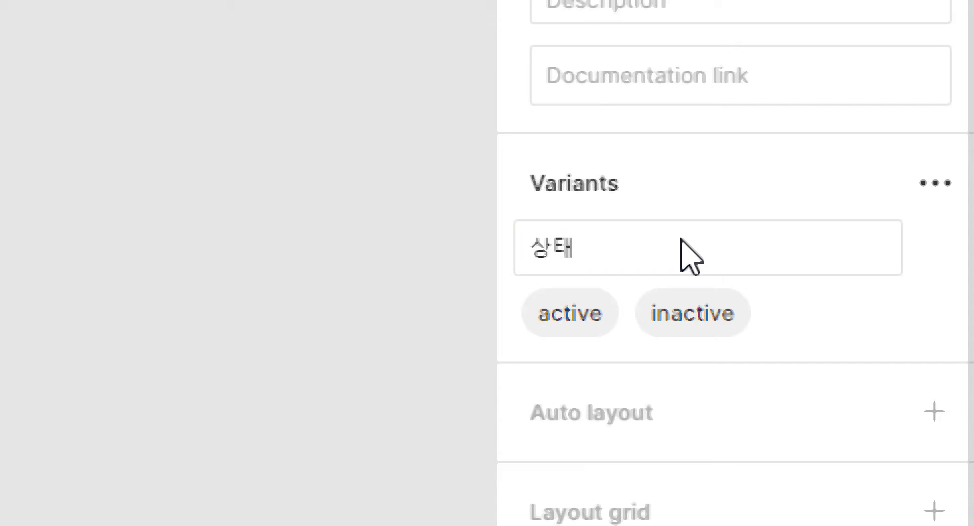
pyautogui.click(681, 240)
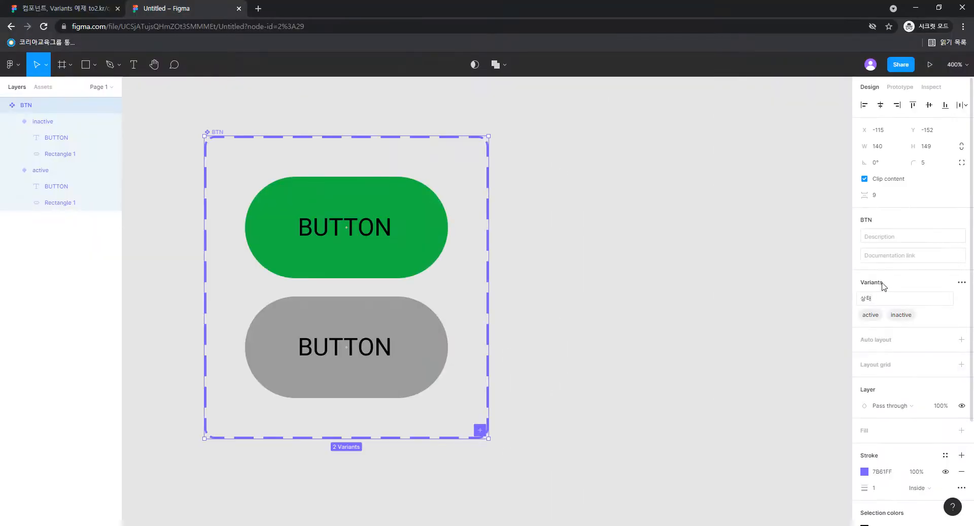
# - Place an instance of the local BTN component beside the variant set, at about X 52, Y -128
pyautogui.click(755, 307)
pyautogui.click(44, 86)
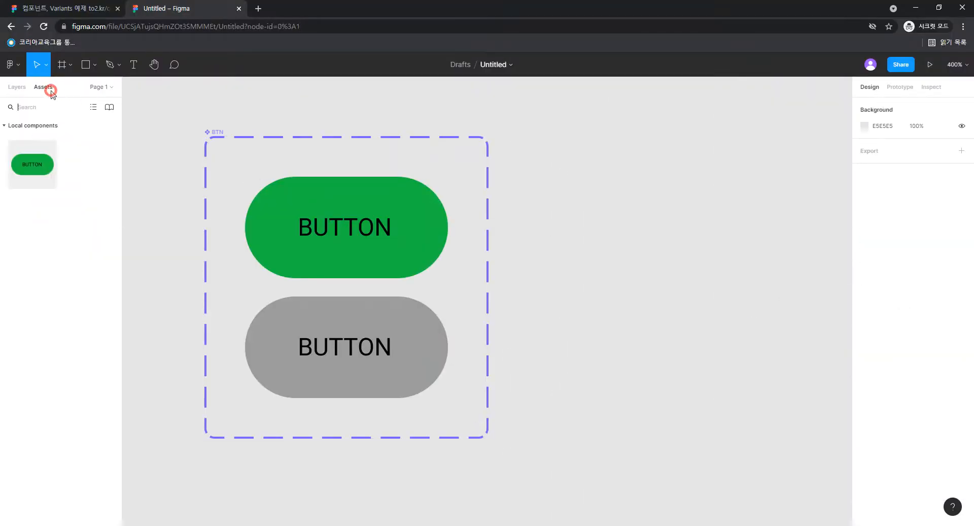
pyautogui.moveTo(45, 161); pyautogui.dragTo(654, 219)
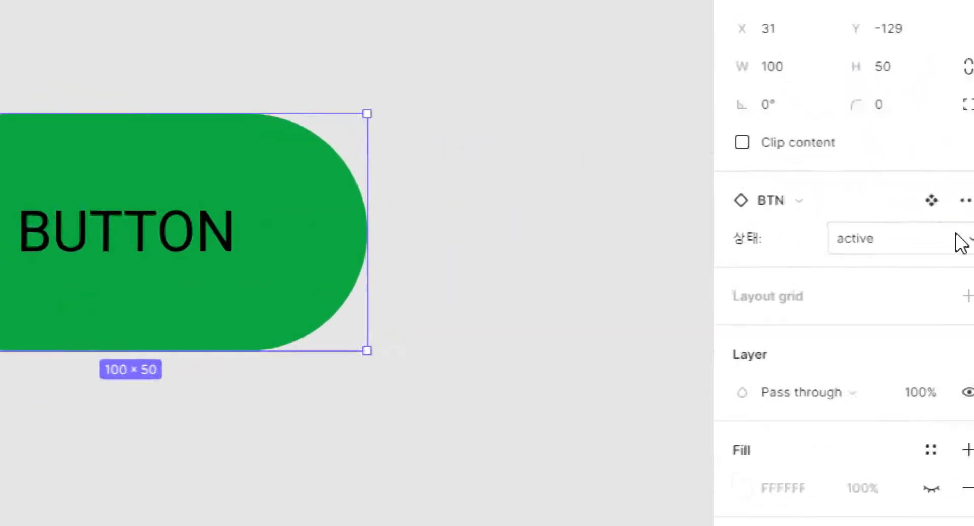
pyautogui.press('ctrl')
pyautogui.press('ctrl')
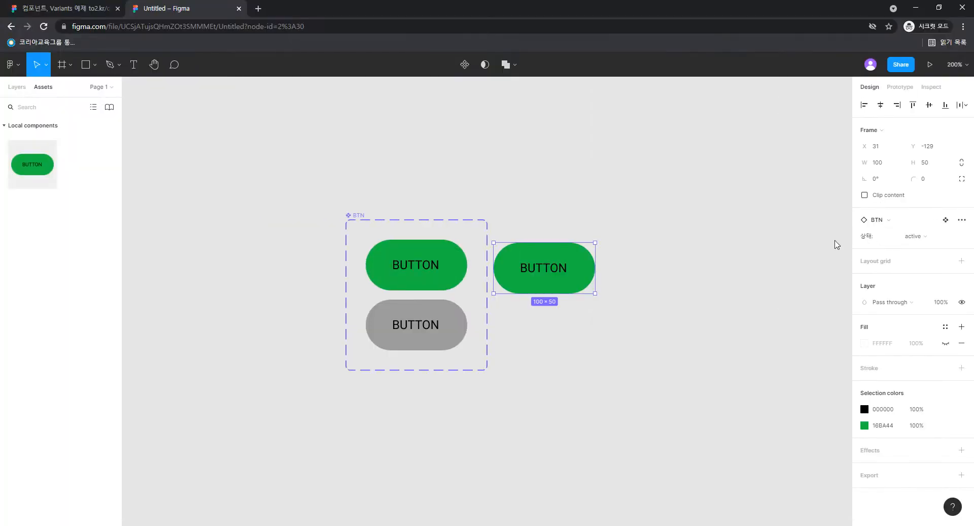
pyautogui.moveTo(571, 270); pyautogui.dragTo(592, 270)
# - Test the BTN instance by switching its 상태 between inactive and active, ending on active
pyautogui.click(913, 236)
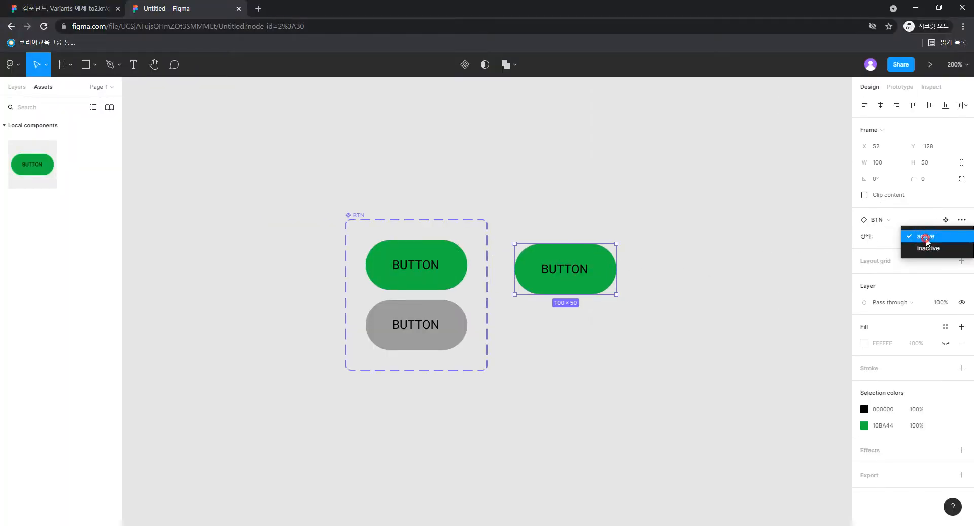
pyautogui.click(929, 249)
pyautogui.click(930, 238)
pyautogui.click(929, 224)
pyautogui.click(929, 235)
pyautogui.click(929, 247)
pyautogui.click(929, 236)
pyautogui.click(928, 225)
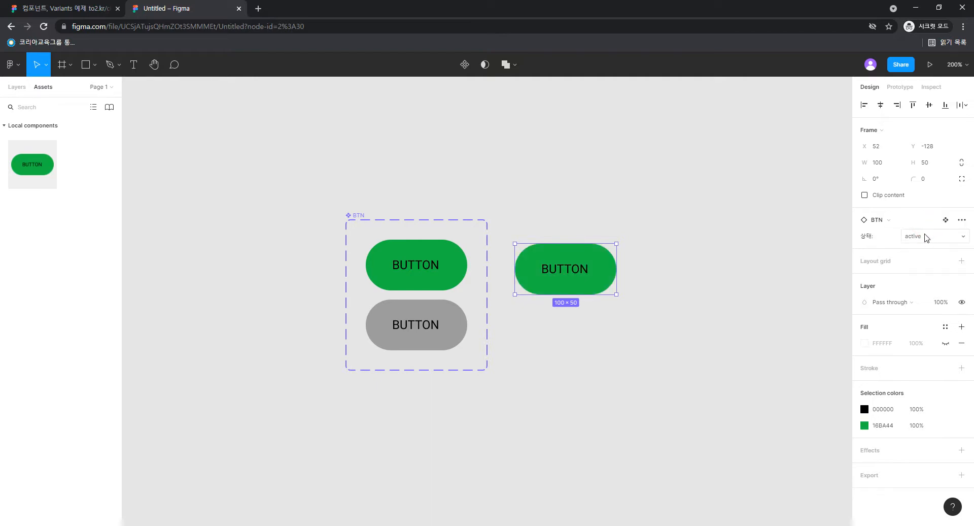
pyautogui.click(677, 264)
# - Set the 상태 value of the green variant in the BTN set to yes
pyautogui.click(578, 277)
pyautogui.click(17, 87)
pyautogui.click(454, 281)
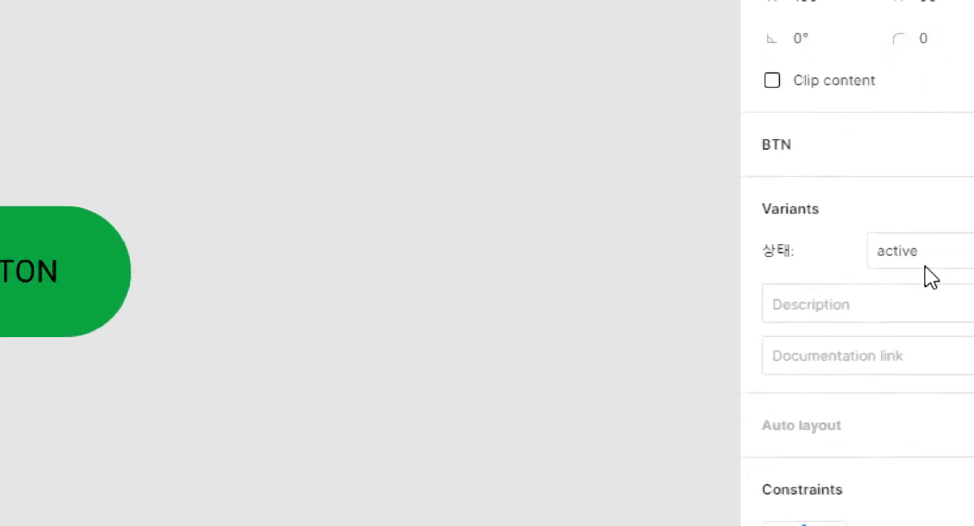
pyautogui.click(926, 267)
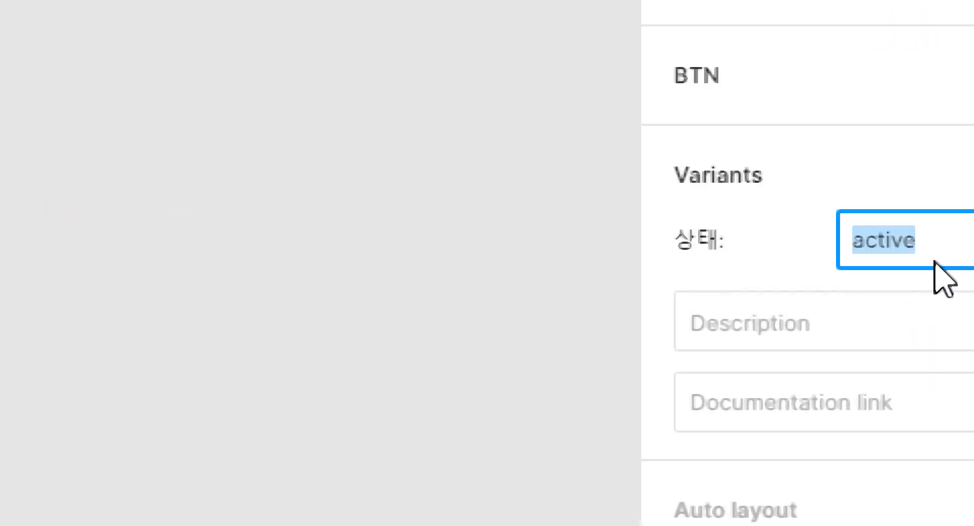
pyautogui.write('ㅛ')
pyautogui.press('BackSpace')
pyautogui.write('yes')
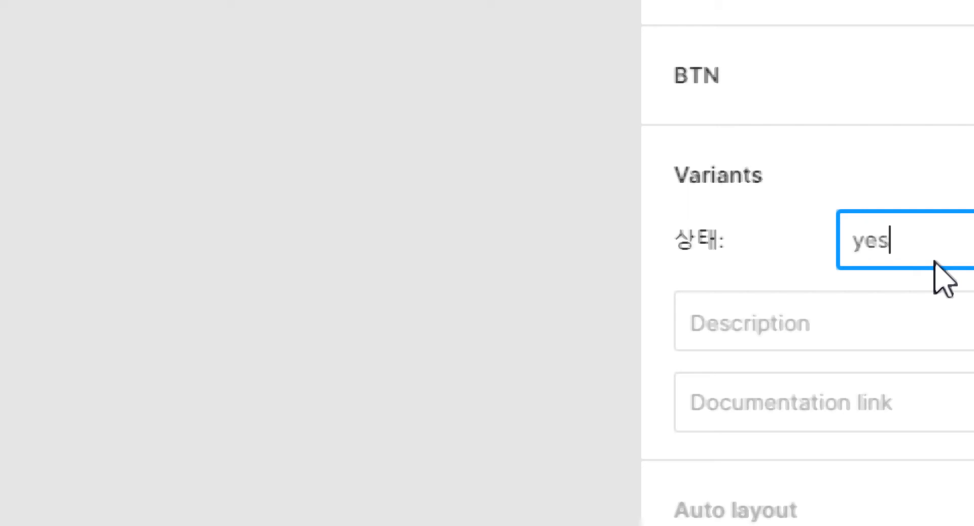
pyautogui.press('Return')
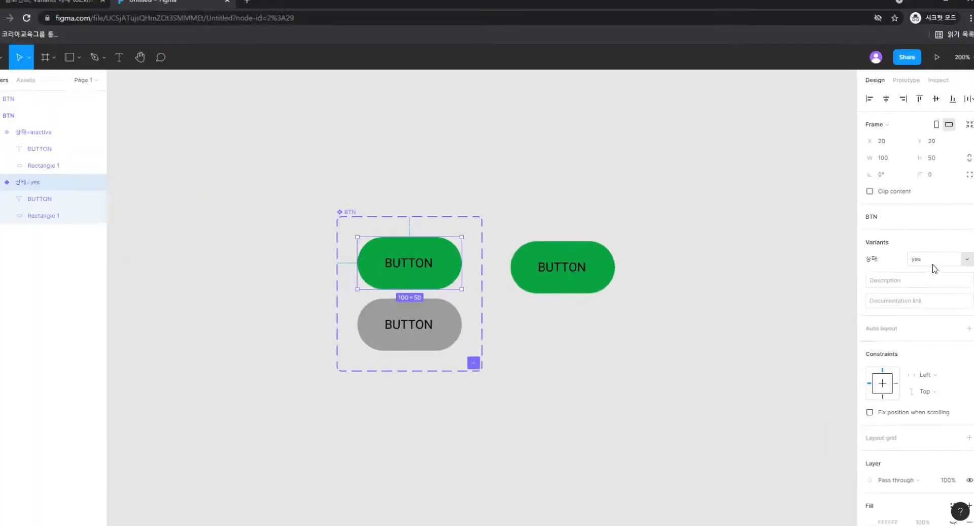
# - Set the 상태 value of the gray variant in the BTN set to no
pyautogui.click(453, 328)
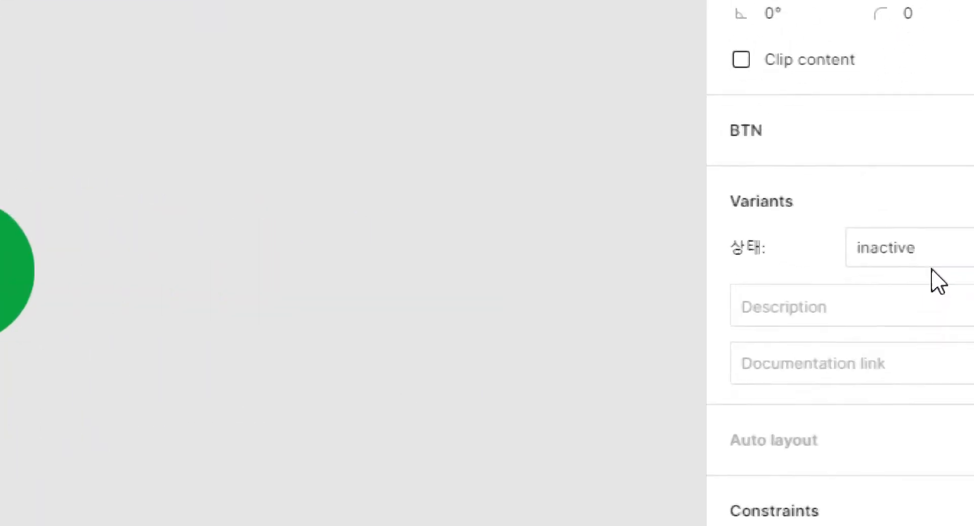
pyautogui.click(914, 245)
pyautogui.write('no')
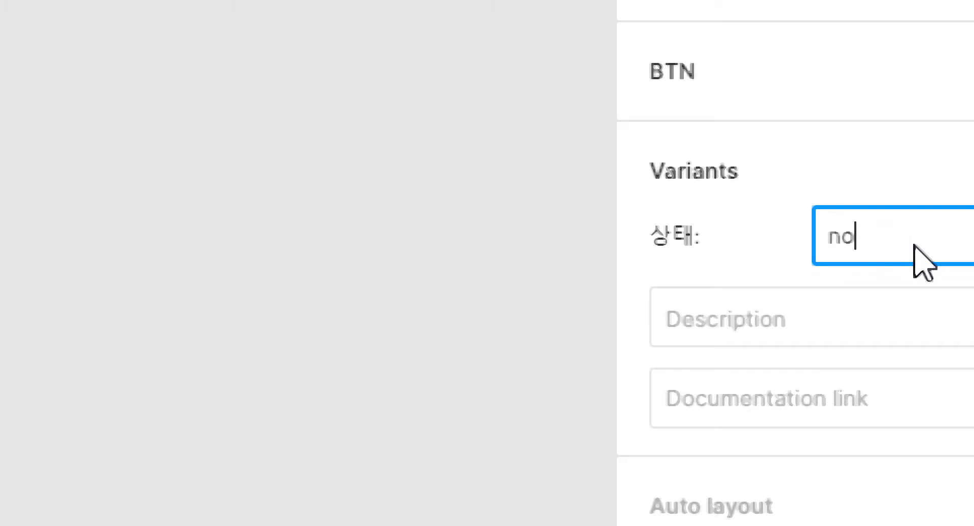
pyautogui.press('Return')
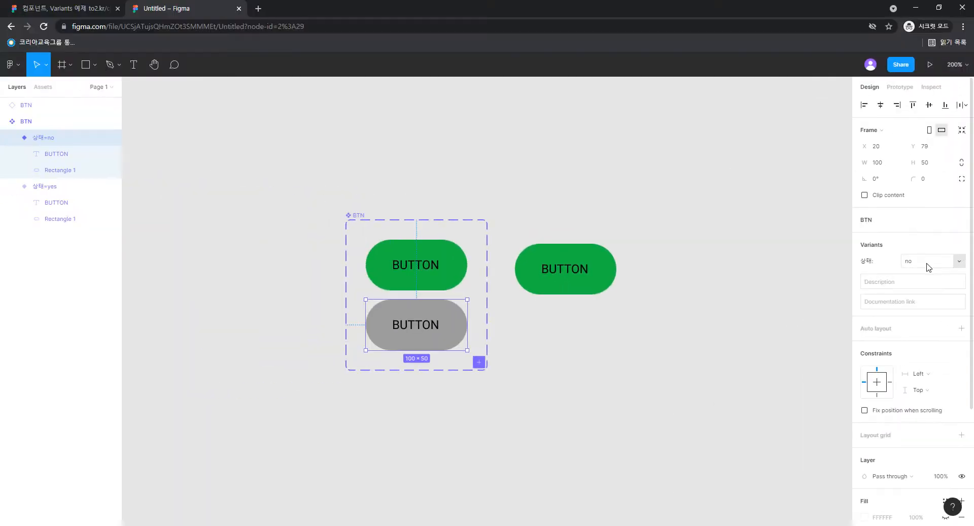
# - Test the yes/no property by toggling 상태 off and on for the BTN instance, leaving it on
pyautogui.click(611, 288)
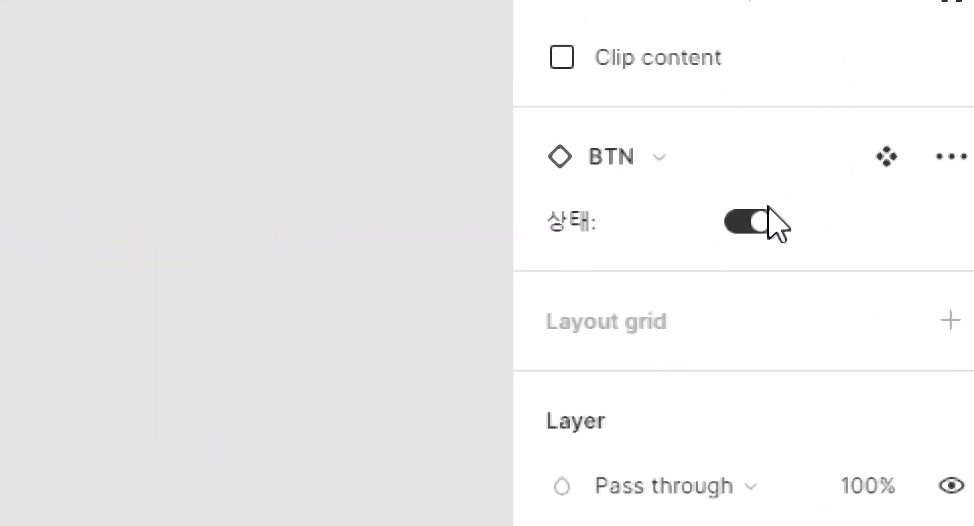
pyautogui.click(755, 223)
pyautogui.click(754, 223)
pyautogui.click(754, 225)
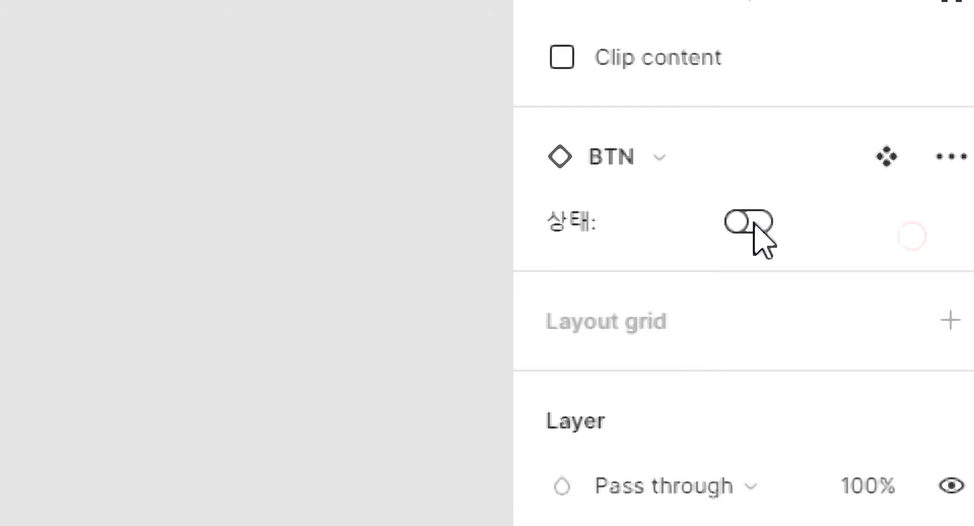
pyautogui.click(755, 224)
pyautogui.click(754, 225)
pyautogui.click(754, 224)
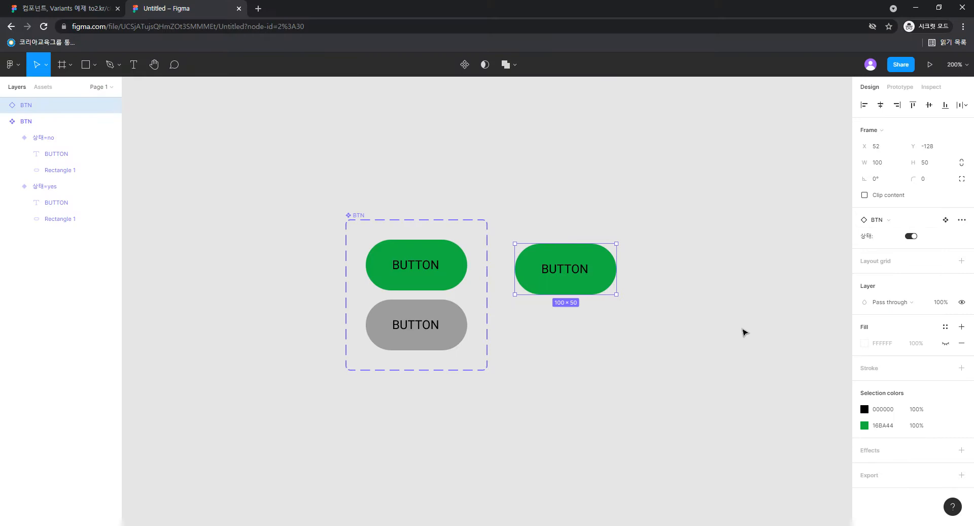
pyautogui.click(682, 315)
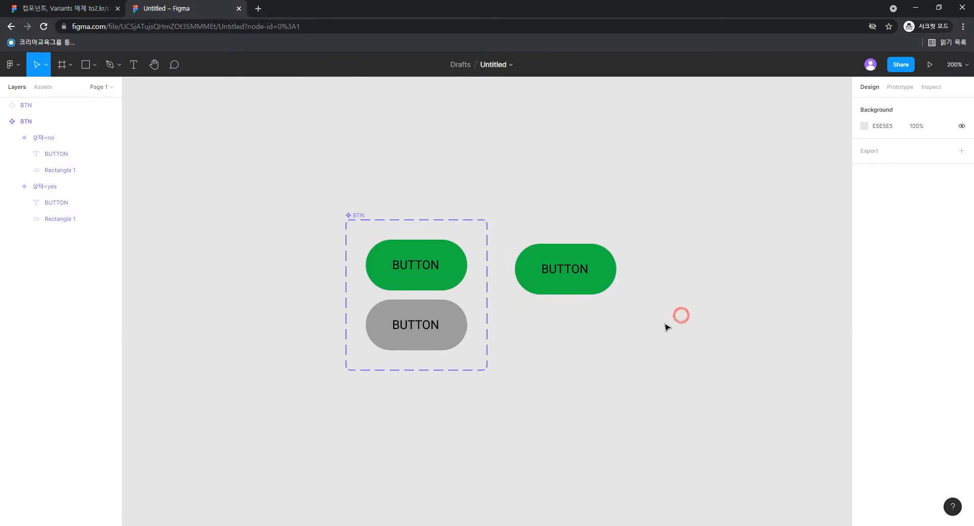
# - Set the 상태 value of the green variant in the BTN set to true
pyautogui.click(582, 278)
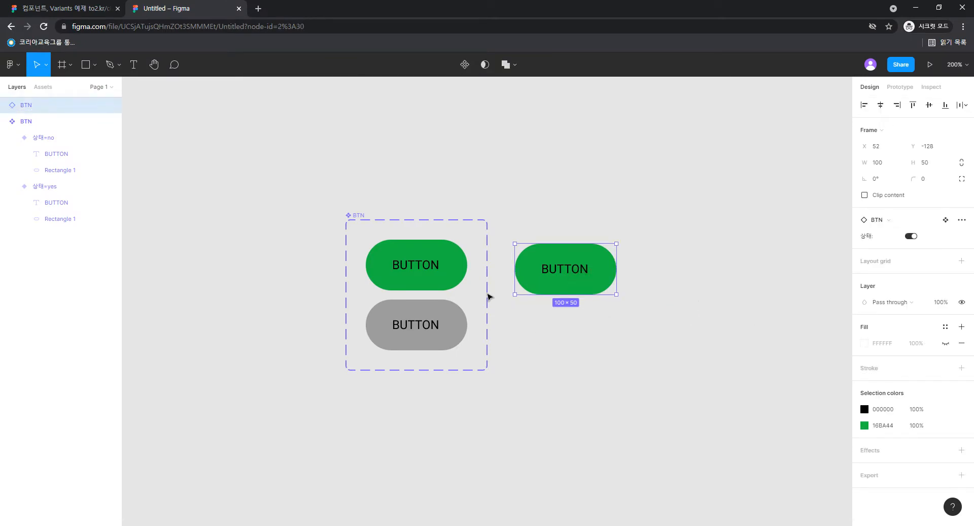
pyautogui.click(441, 275)
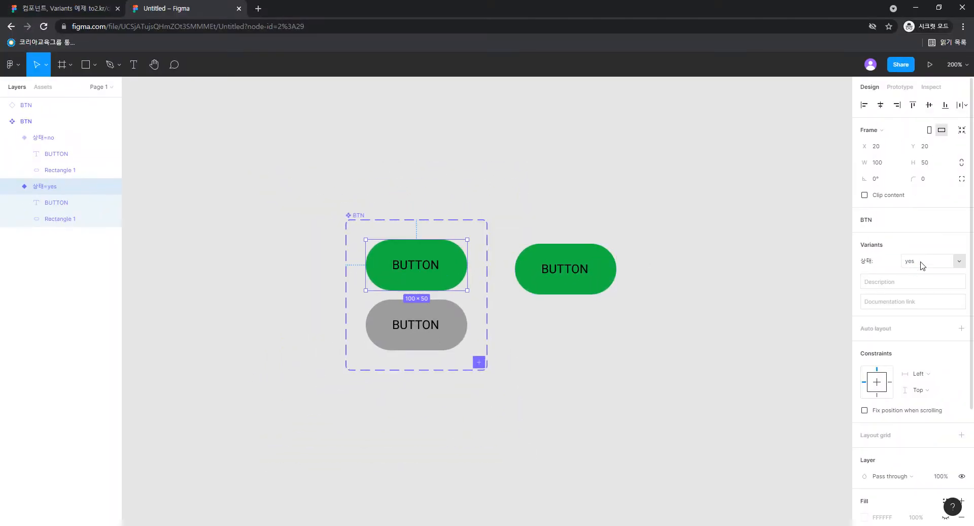
pyautogui.click(922, 261)
pyautogui.write('true')
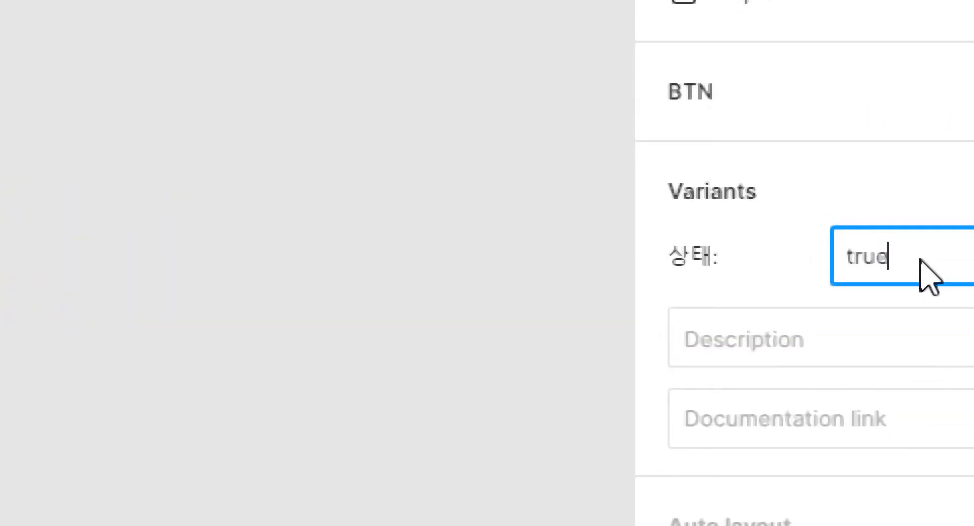
pyautogui.press('Return')
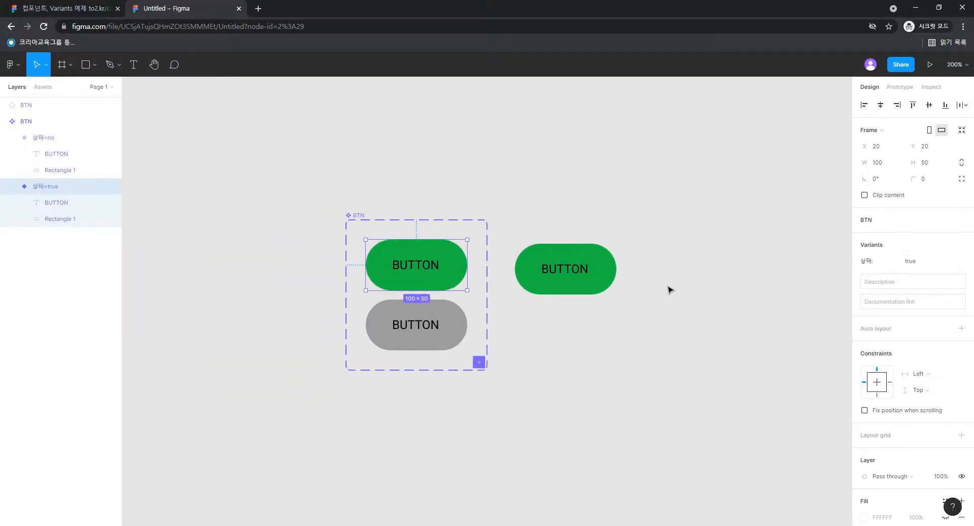
# - Set the 상태 value of the gray variant in the BTN set to false
pyautogui.click(434, 339)
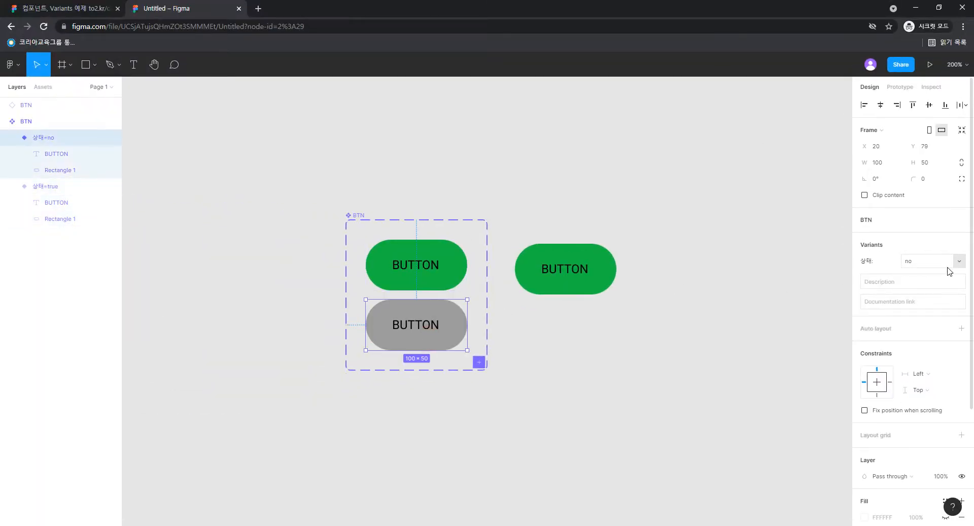
pyautogui.click(936, 267)
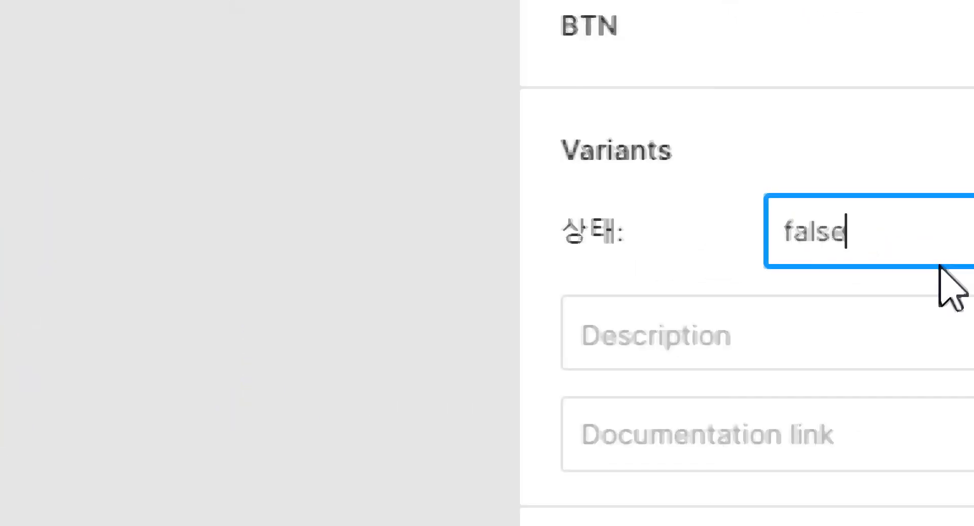
pyautogui.press('Return')
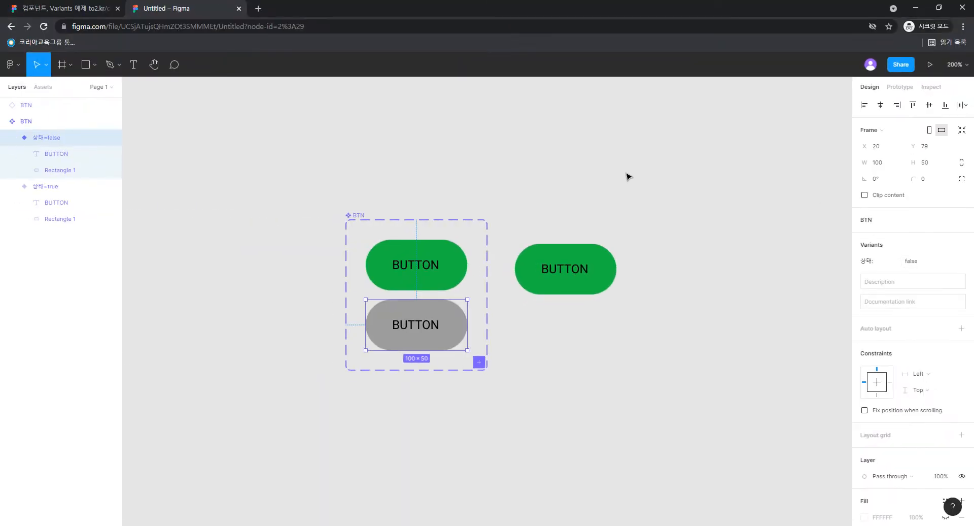
# - Test the true/false property by toggling the BTN instance's 상태 repeatedly, leaving it on
pyautogui.click(603, 264)
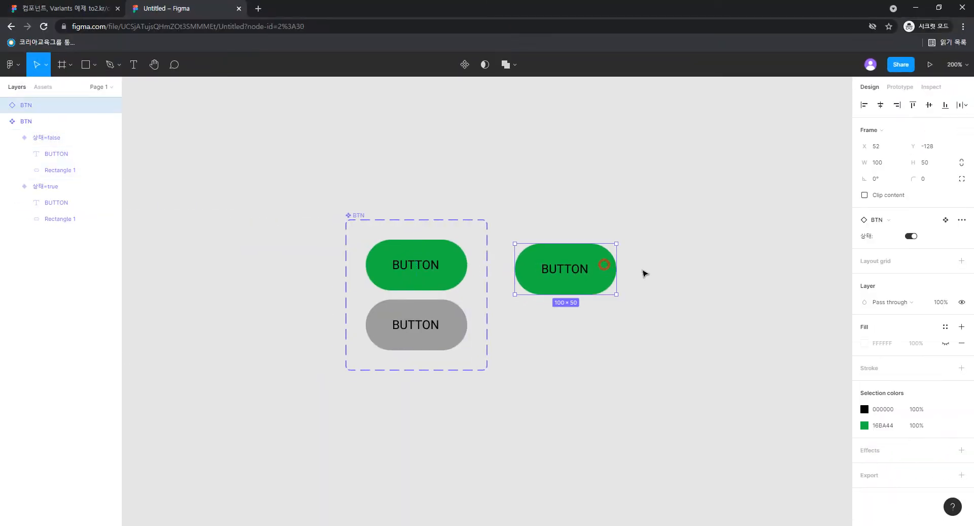
pyautogui.click(911, 236)
pyautogui.click(911, 237)
pyautogui.click(911, 236)
pyautogui.click(910, 236)
pyautogui.click(911, 236)
pyautogui.click(910, 237)
pyautogui.click(911, 236)
pyautogui.click(911, 236)
pyautogui.click(910, 237)
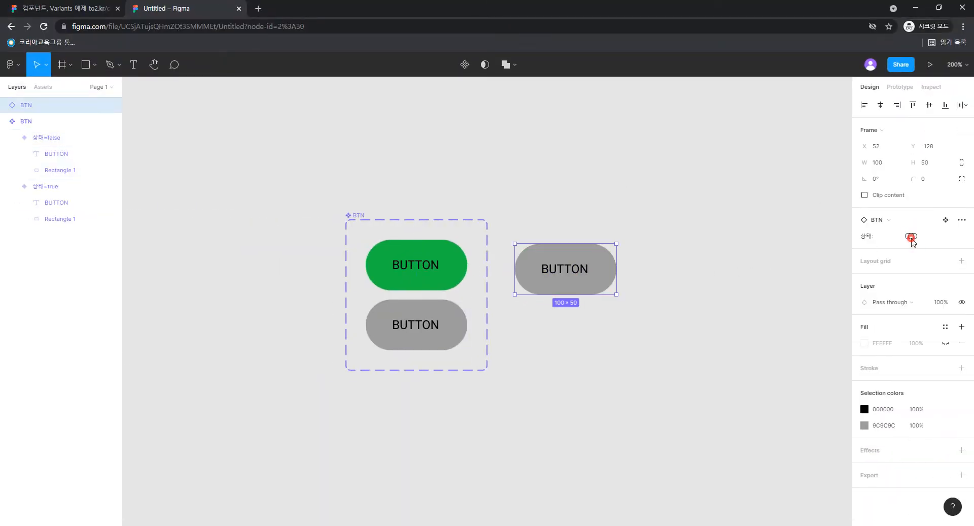
pyautogui.click(911, 236)
pyautogui.click(910, 236)
pyautogui.click(911, 236)
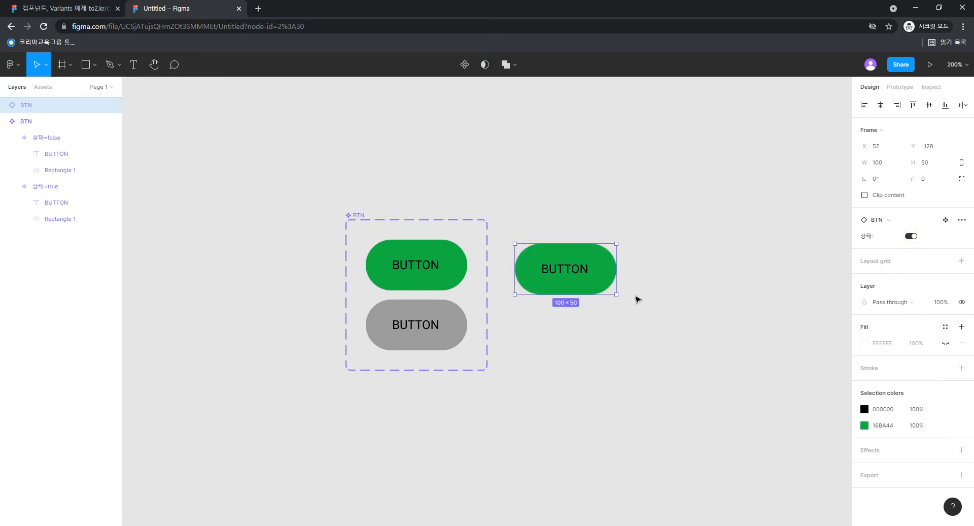
pyautogui.click(645, 339)
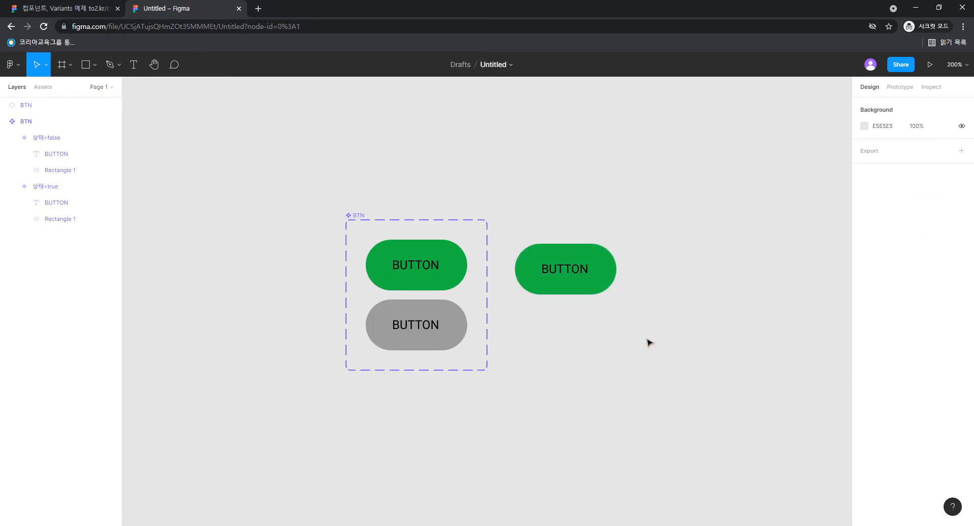
# - Check the 상태 values of the green and gray variants in the BTN set
pyautogui.click(434, 274)
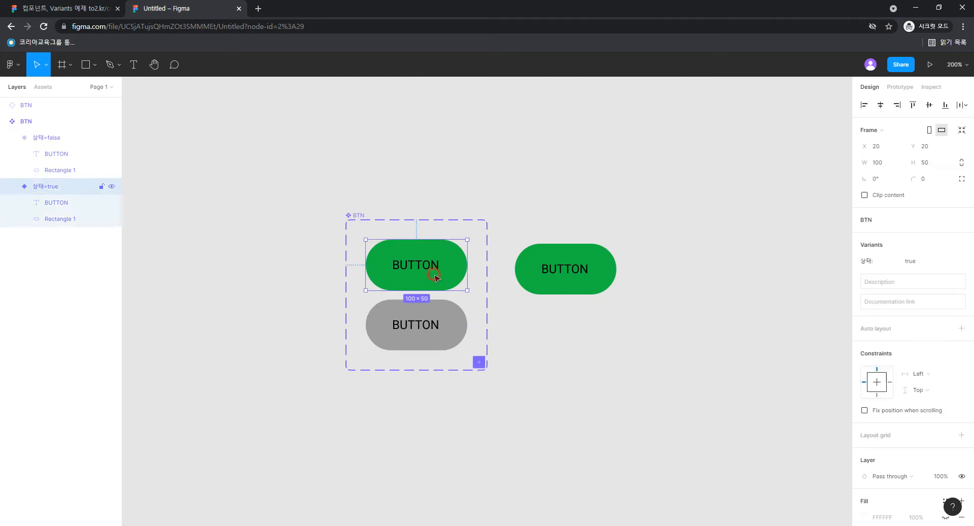
pyautogui.click(442, 305)
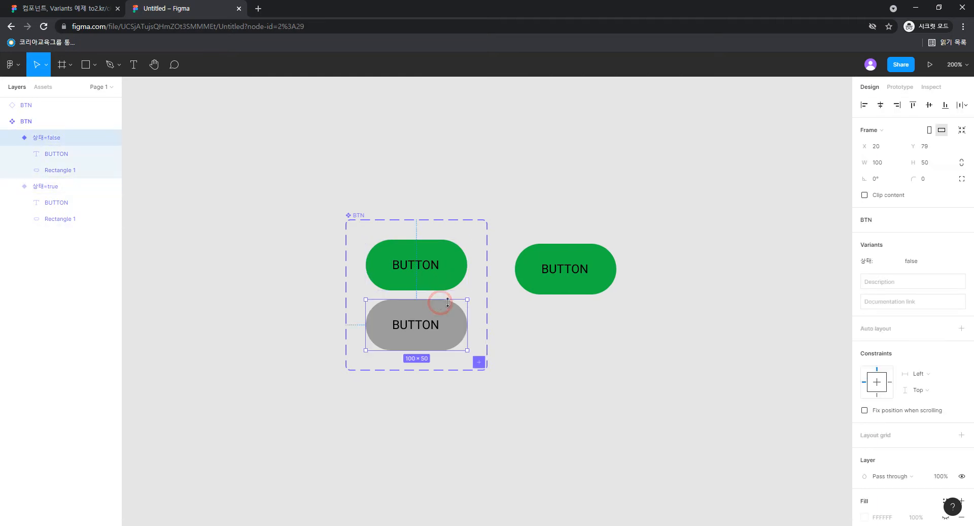
pyautogui.click(561, 212)
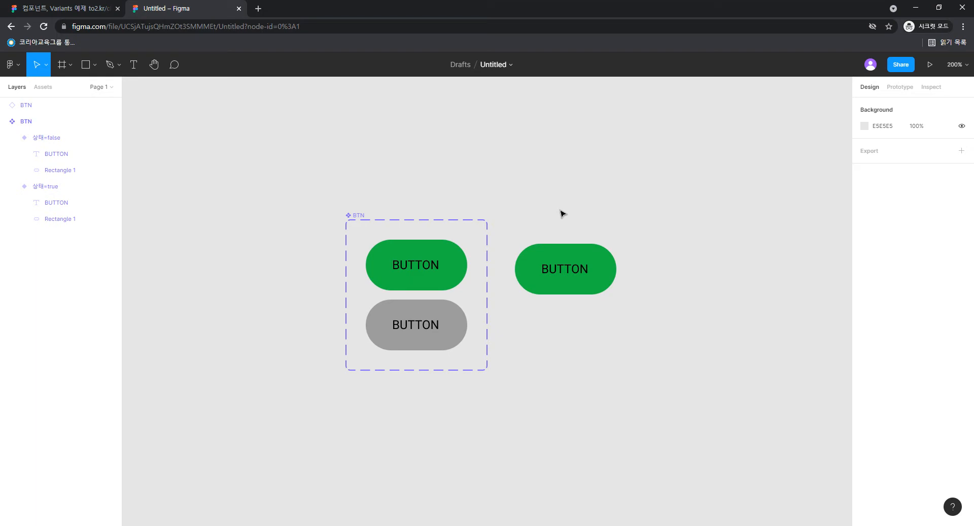
# - Switch to the 컴포넌트, Variants 예제 file and view its tab menu and button component examples
pyautogui.click(82, 7)
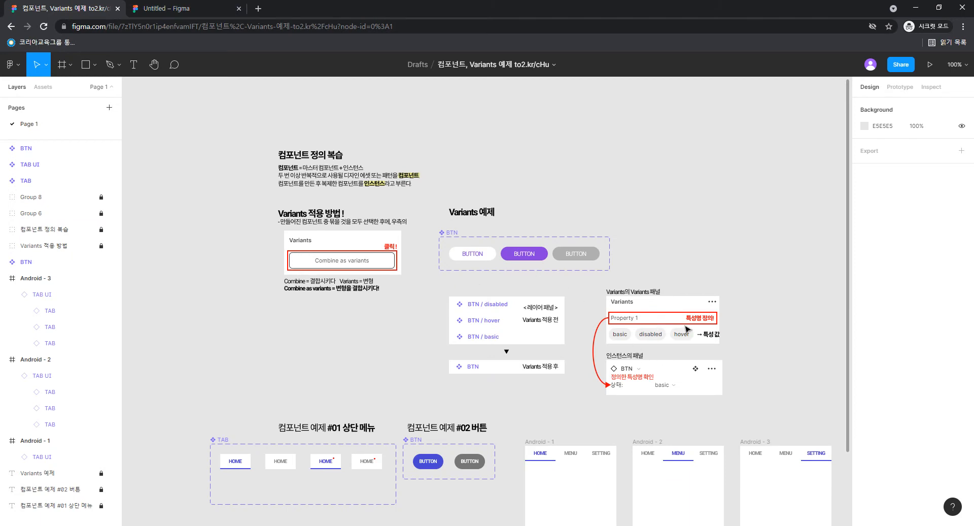
pyautogui.moveTo(672, 352); pyautogui.dragTo(681, 252)
pyautogui.scroll(-2, 625, 394)
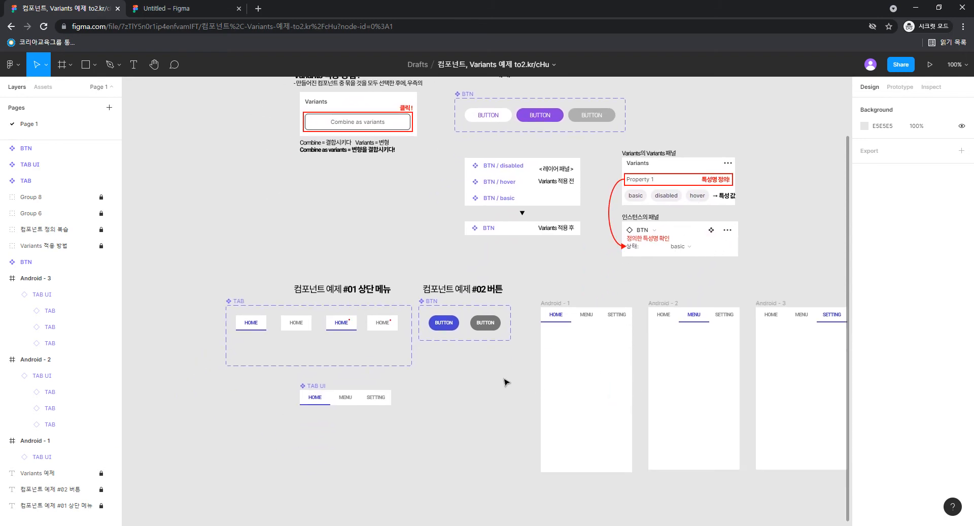